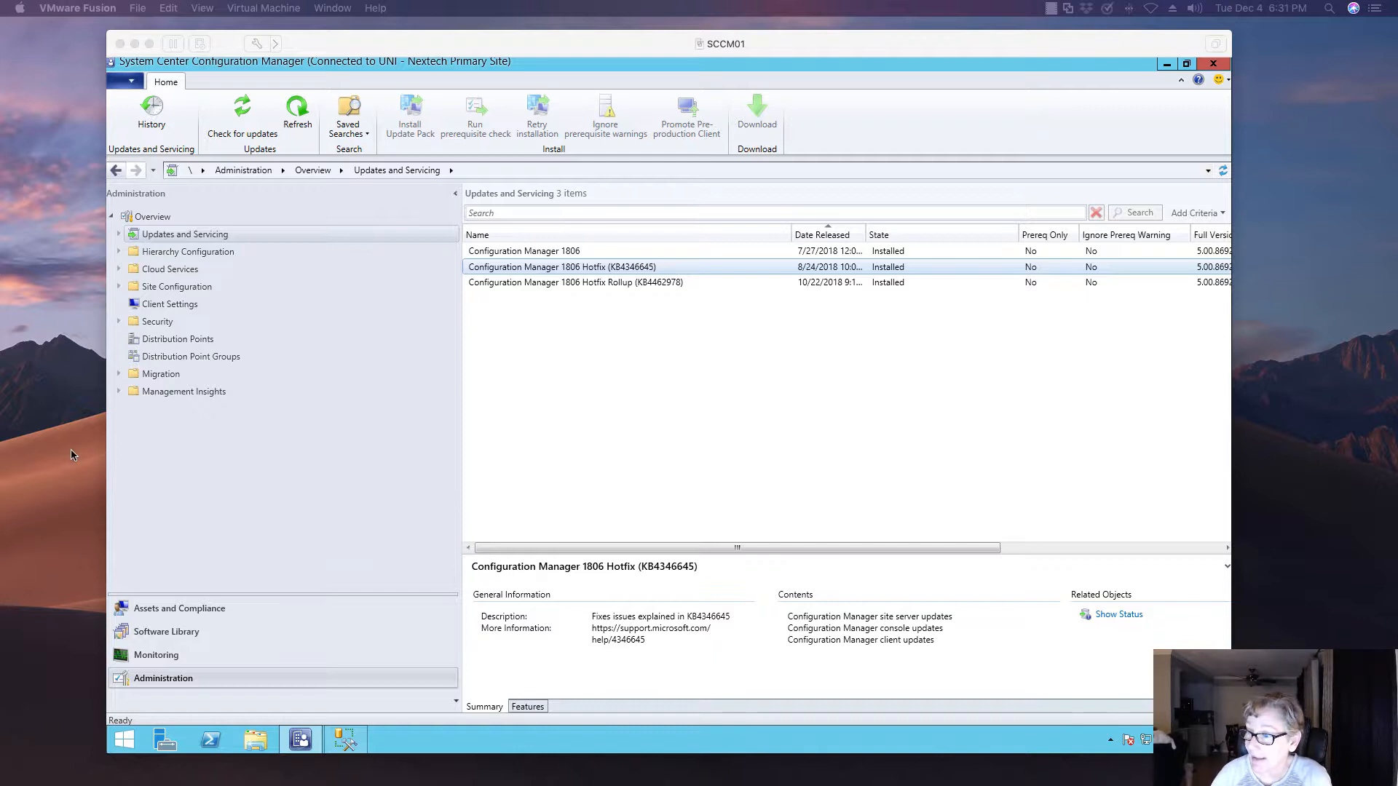
Review the SQL Server product version, level and edition query results in SQL Server Management Studio, and minimize it
click(346, 740)
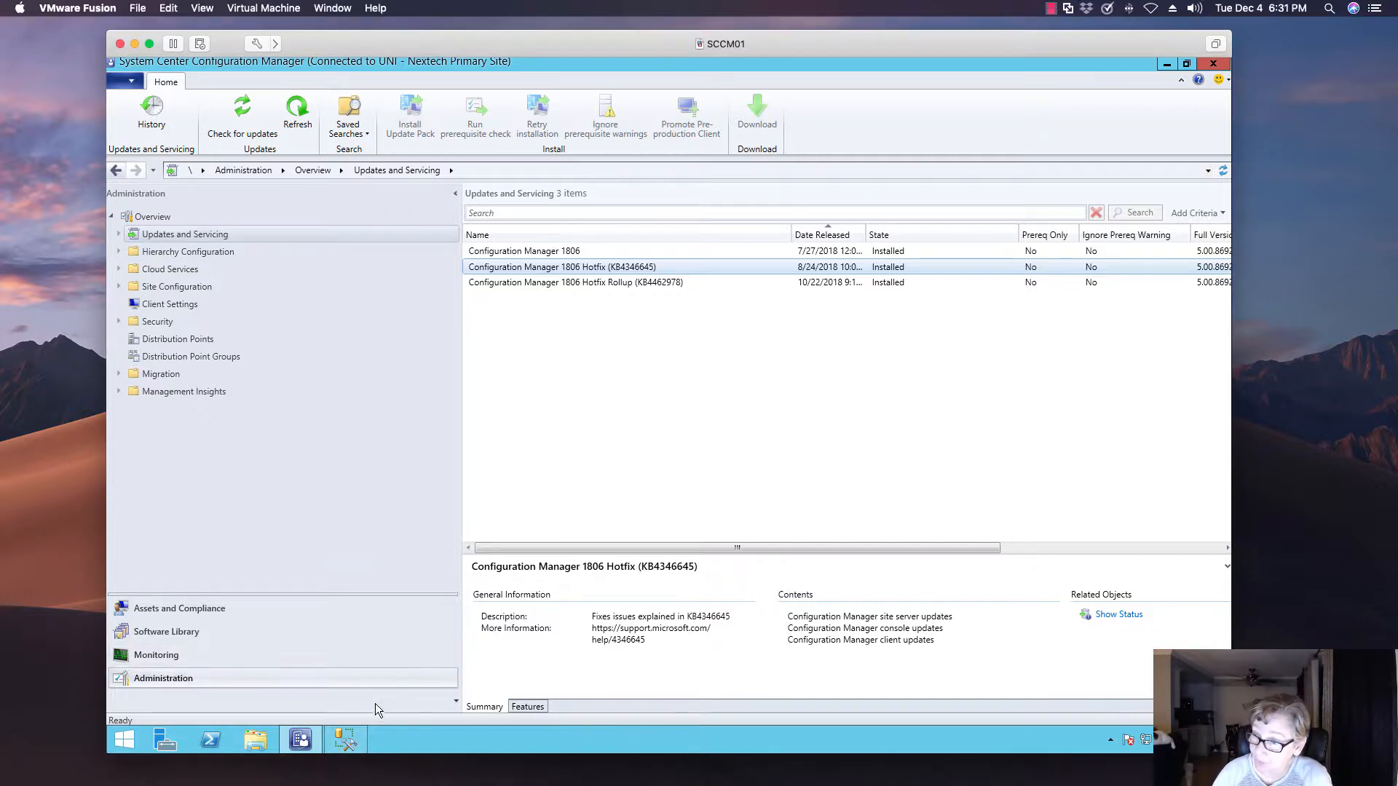
click(343, 736)
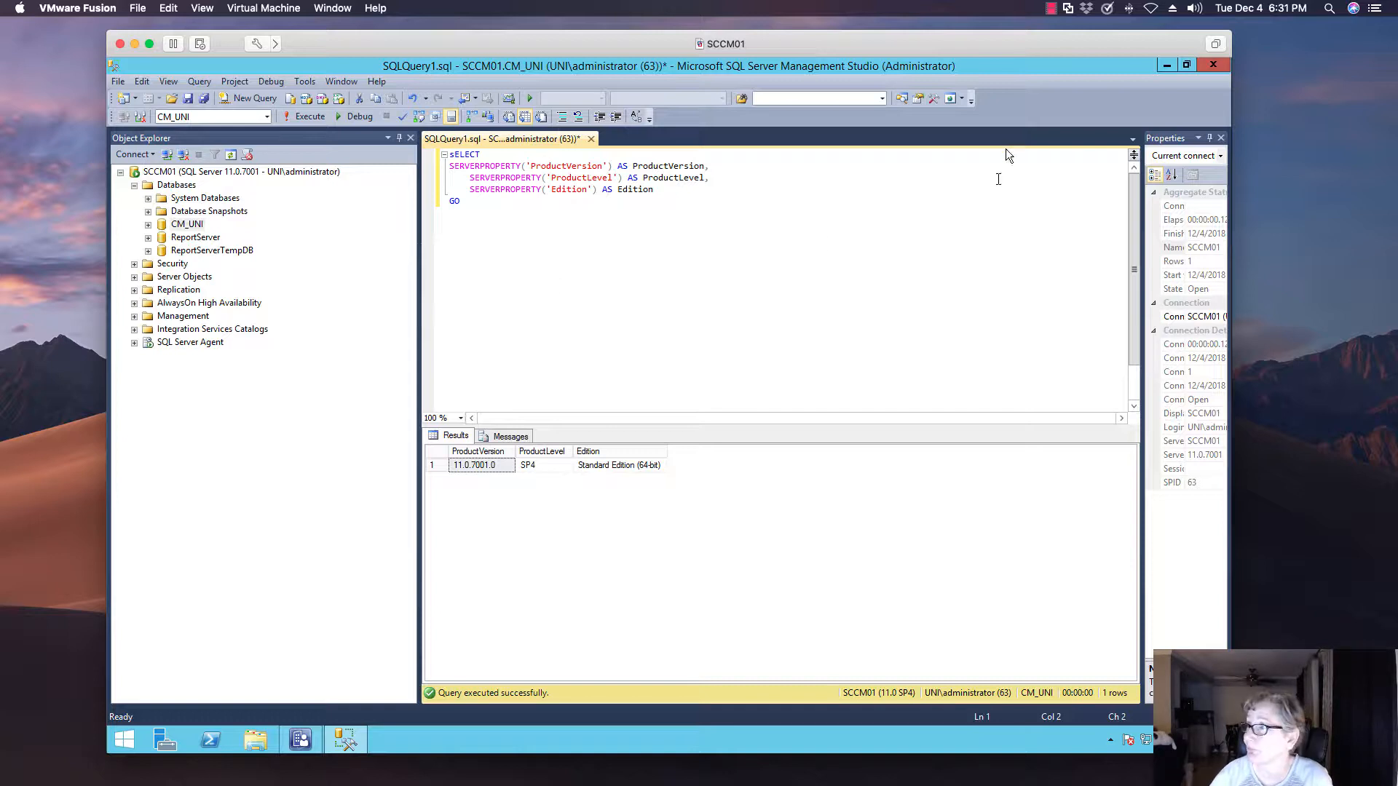
click(1166, 66)
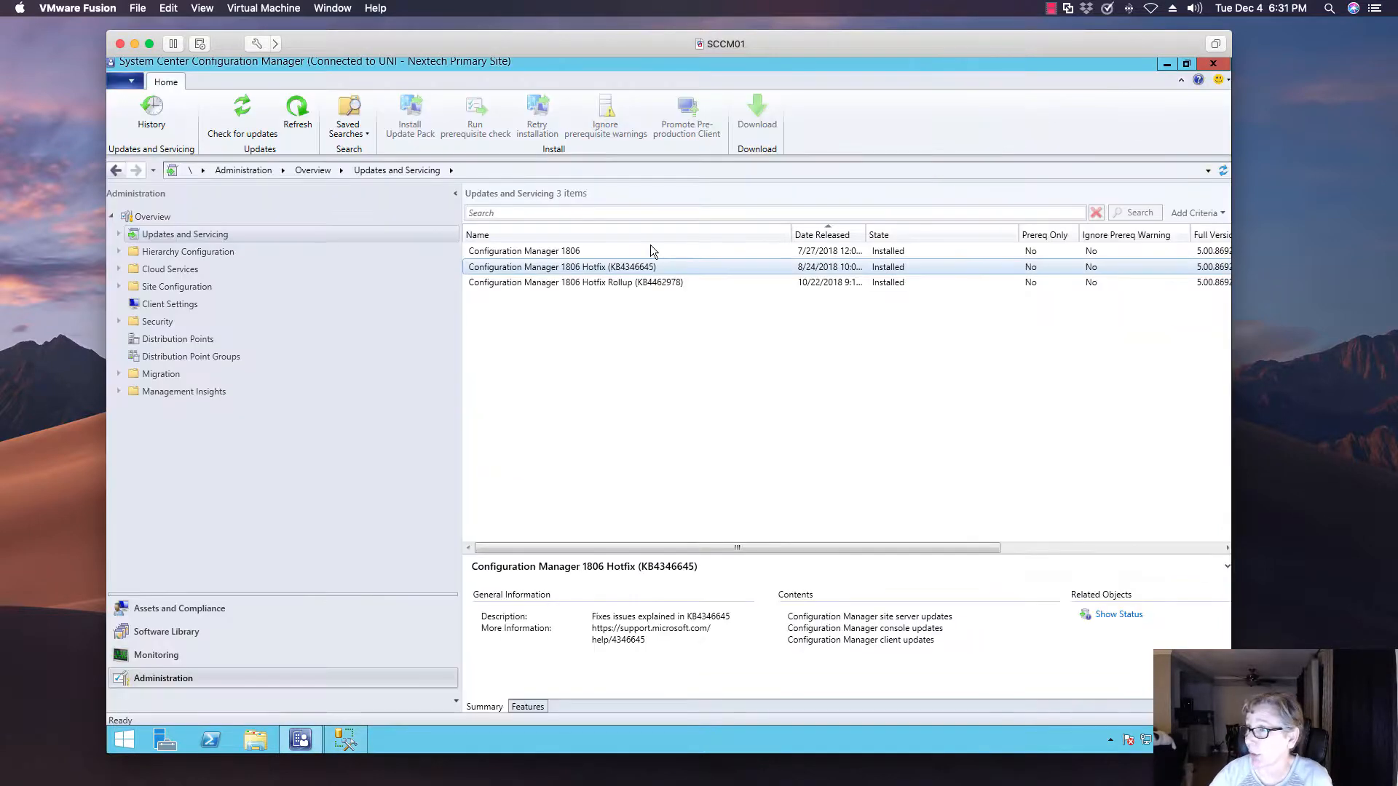
Exit the Configuration Manager console and open the PS folder inside SCCM in the VMware shared folders
click(139, 79)
click(166, 331)
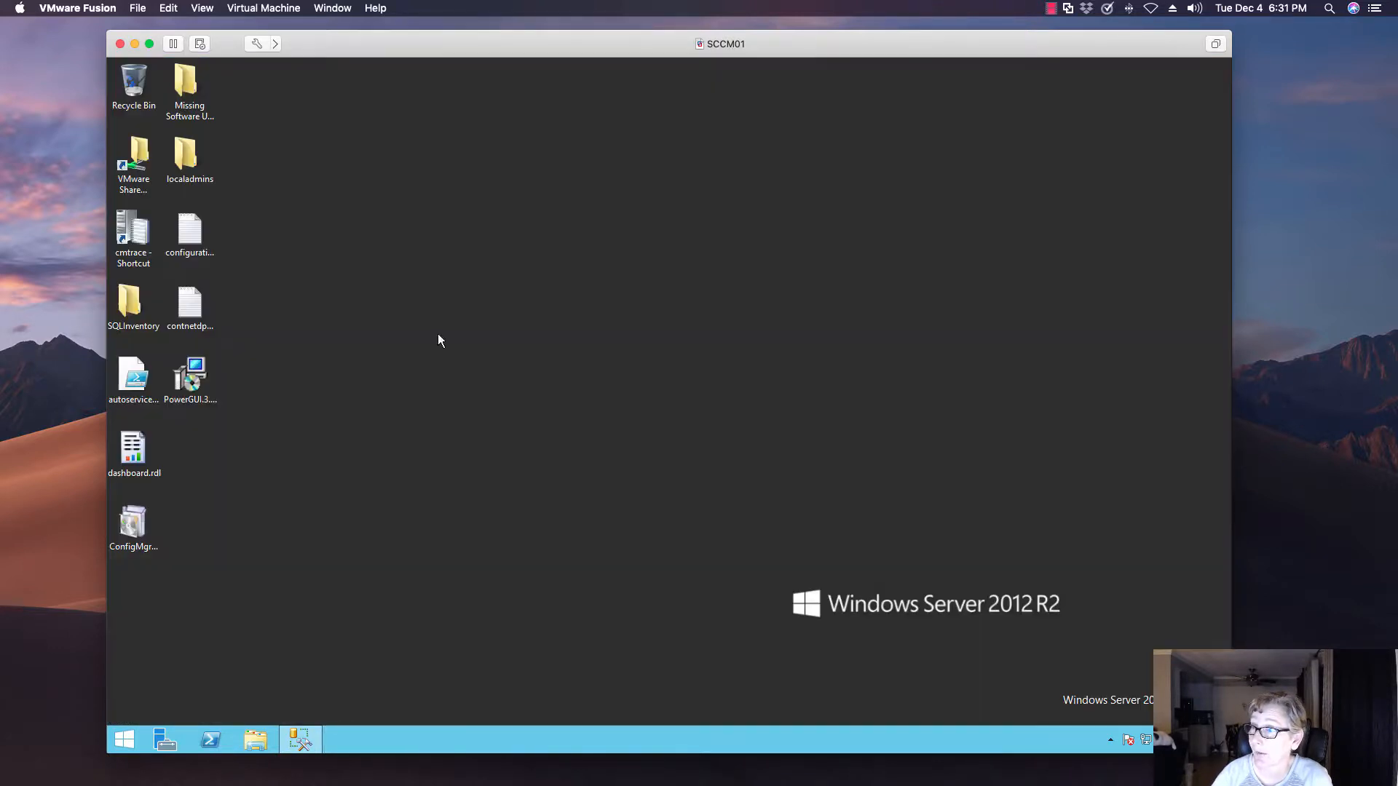
double_click(135, 142)
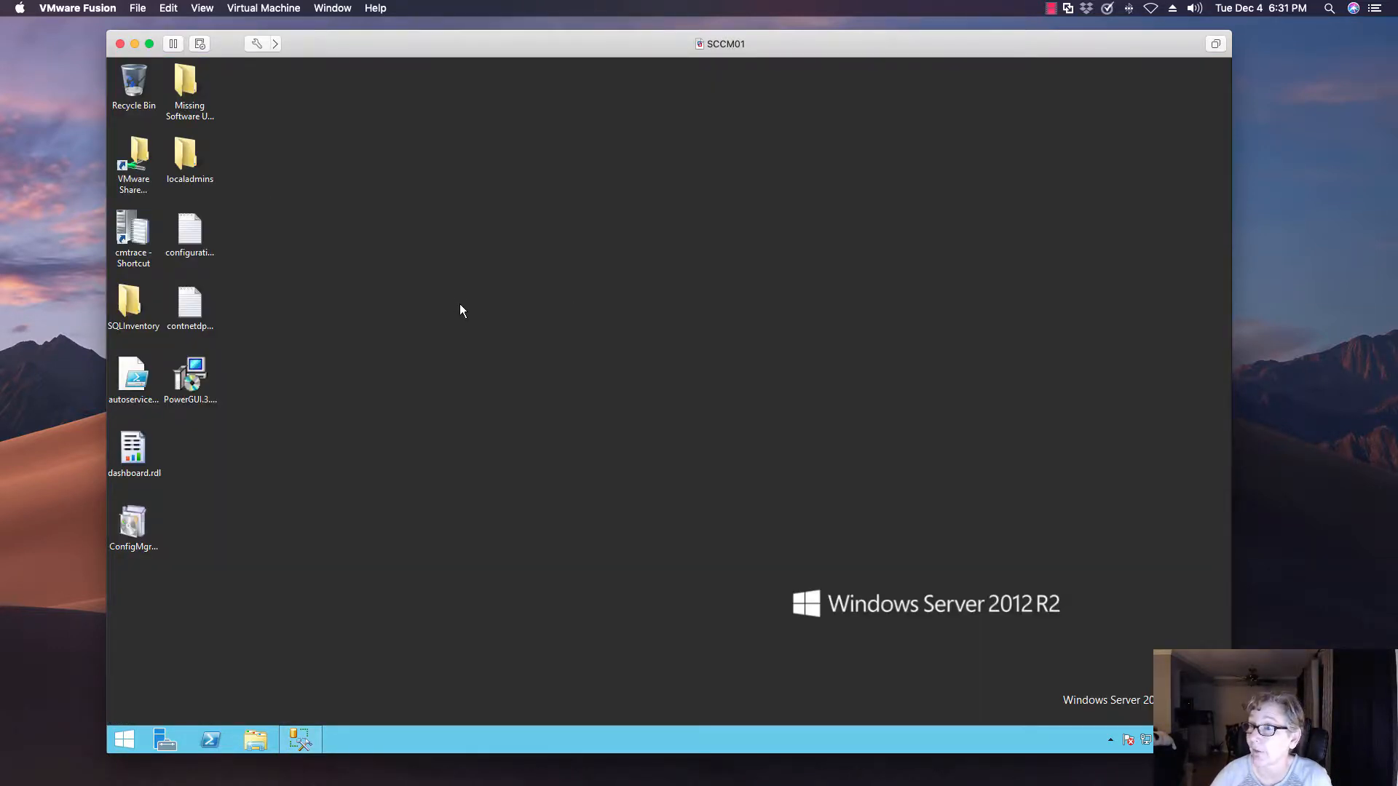
double_click(489, 293)
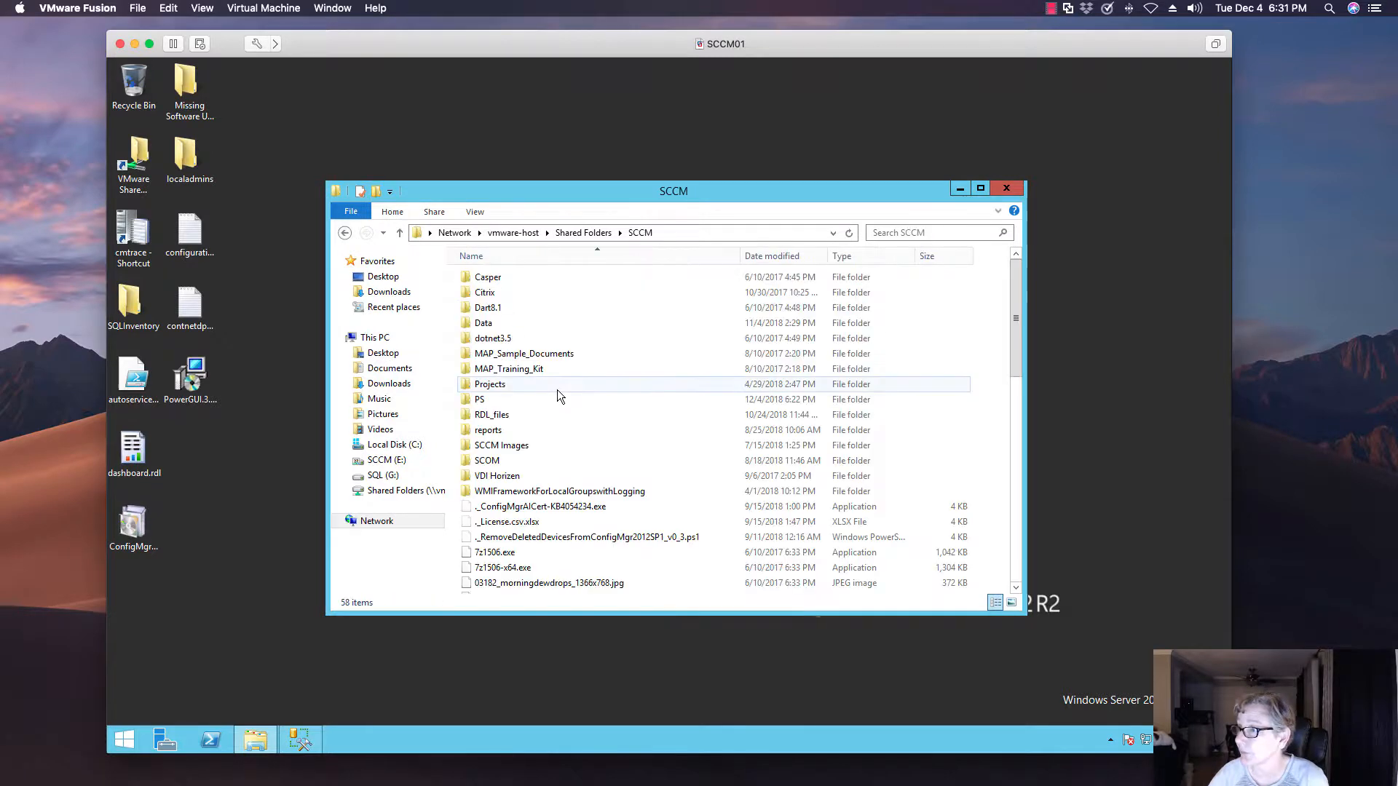
double_click(548, 399)
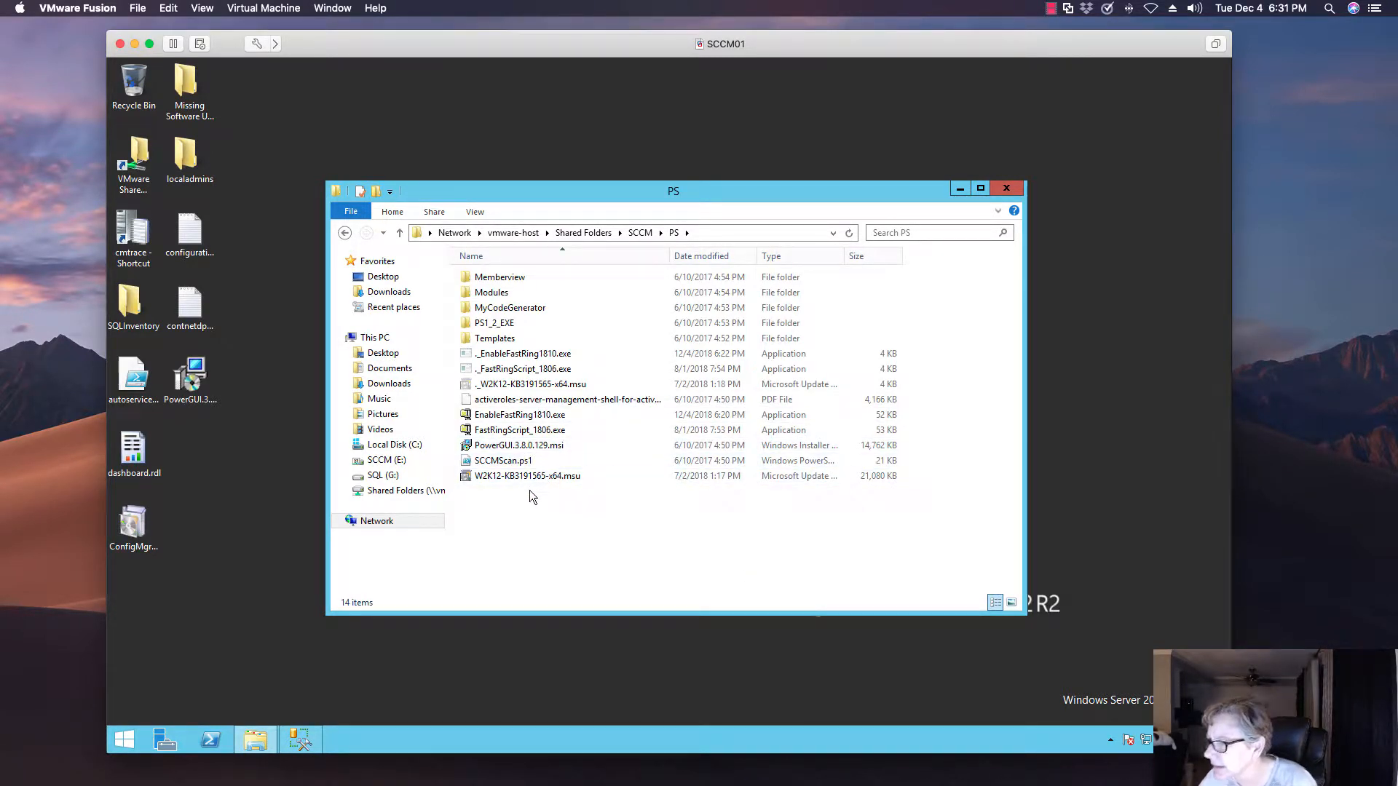
Copy EnableFastRing1810.exe from the PS folder to the root of the SCCM (E:) drive
click(525, 420)
right_click(524, 422)
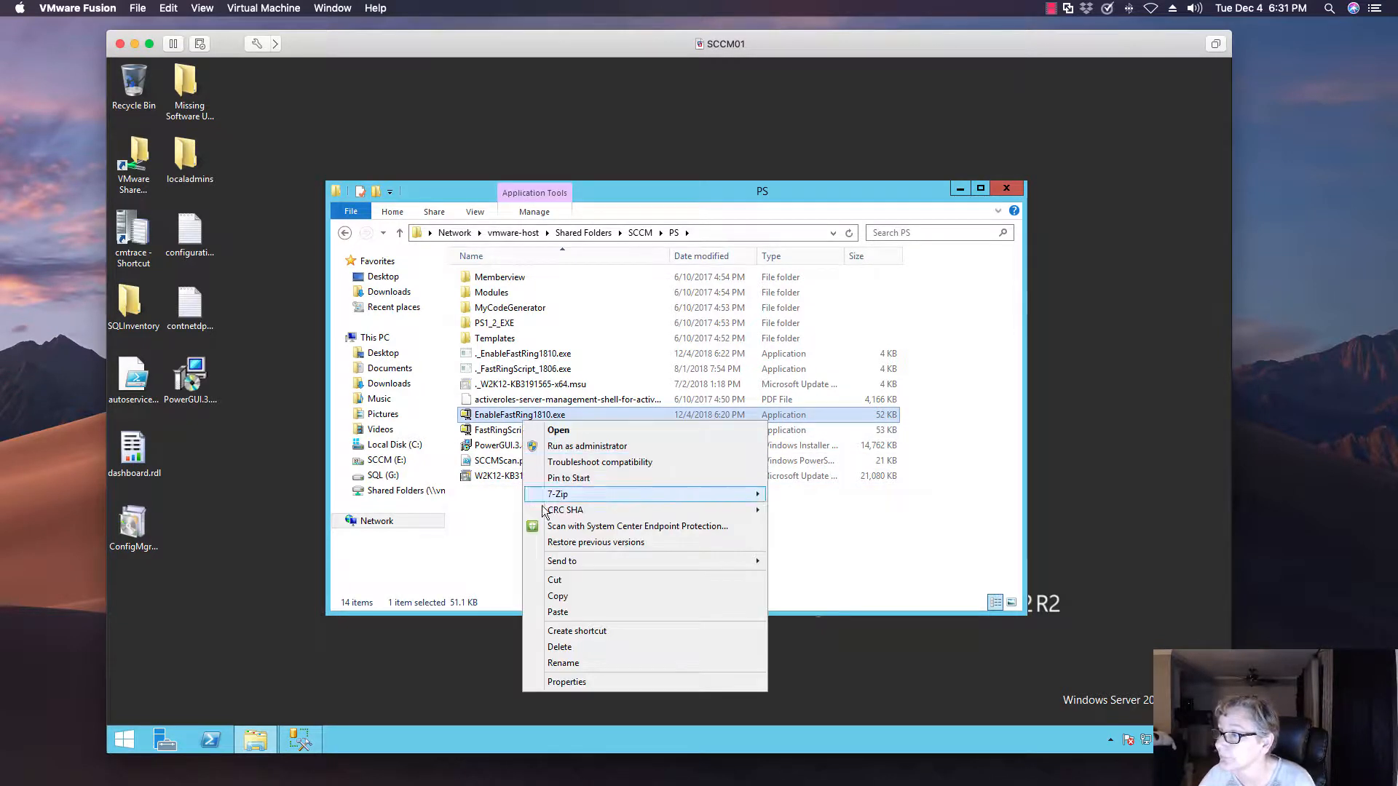
click(553, 597)
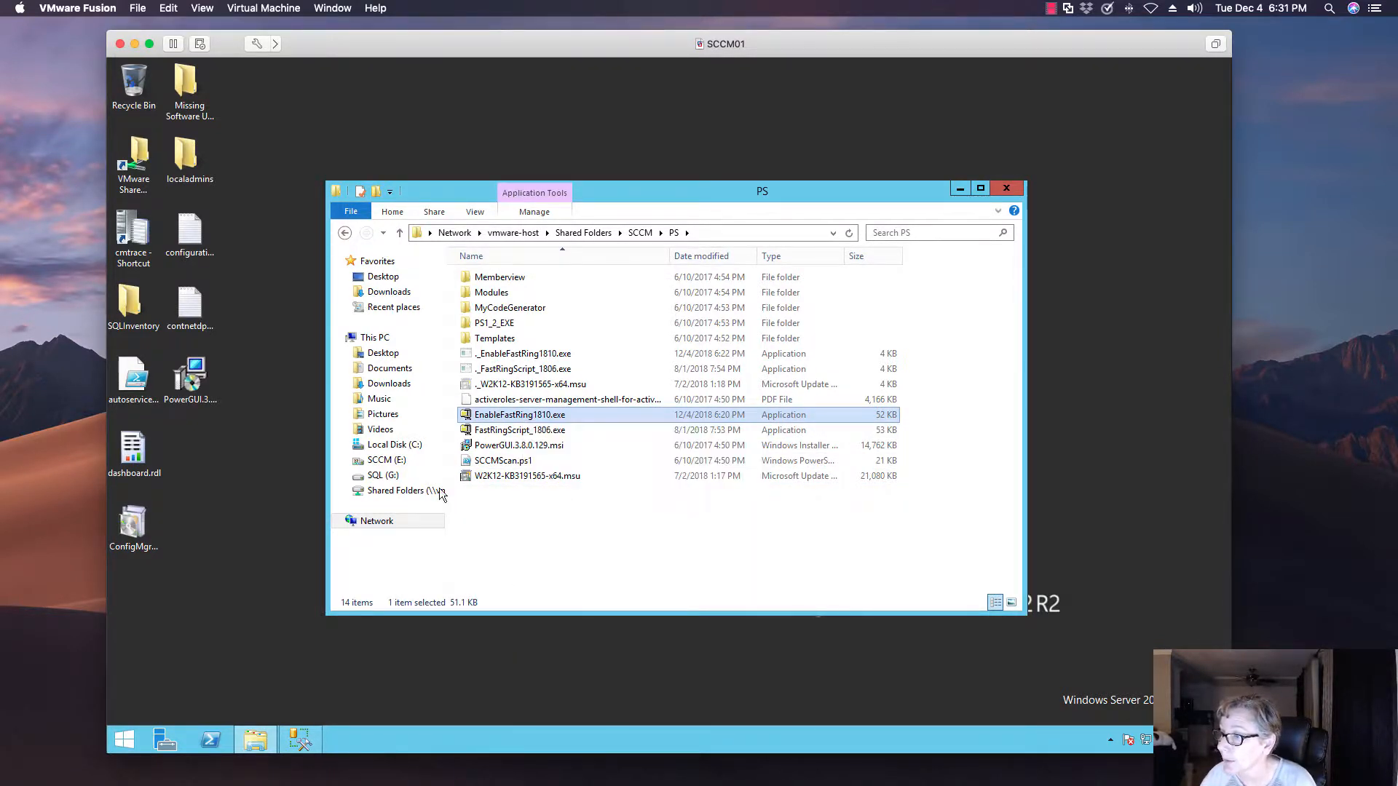
click(401, 461)
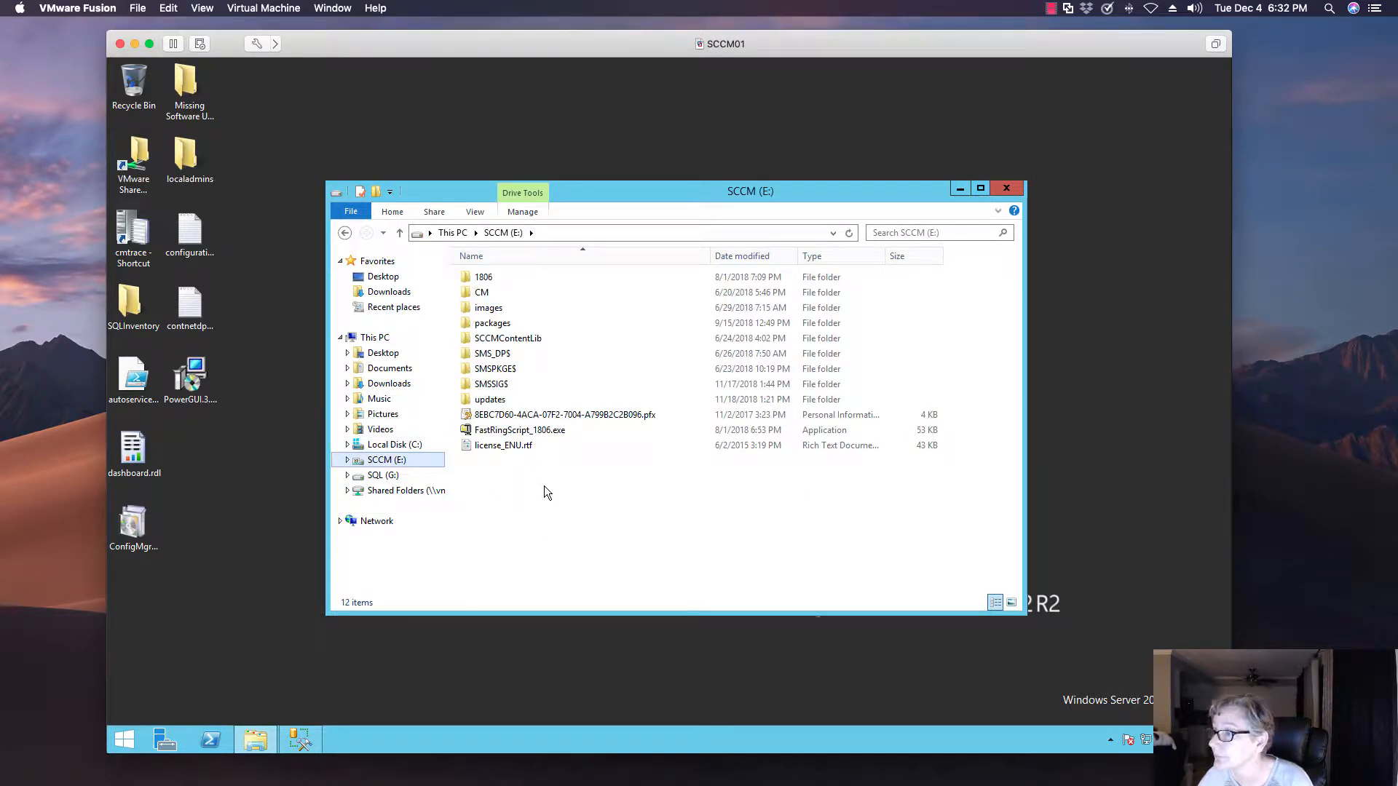
right_click(520, 496)
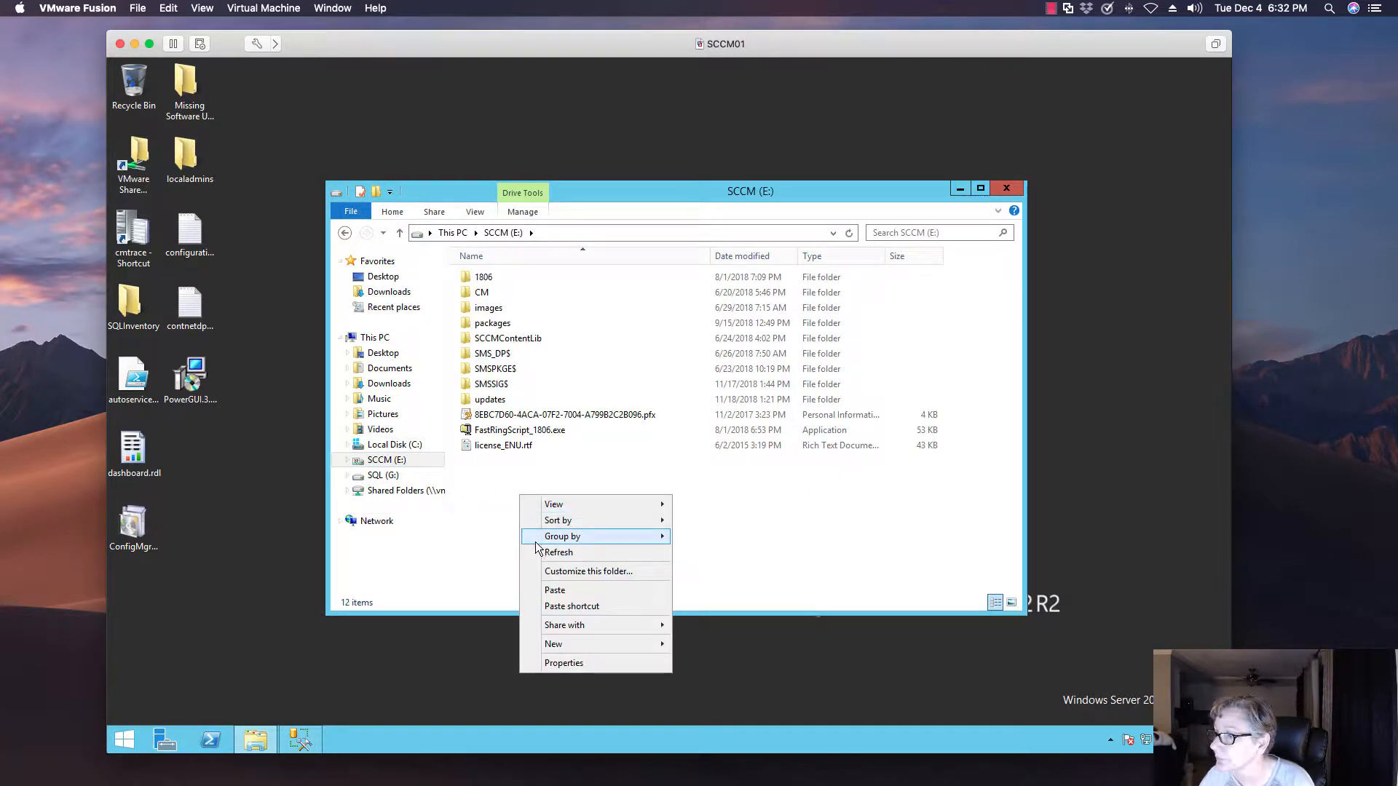
click(551, 591)
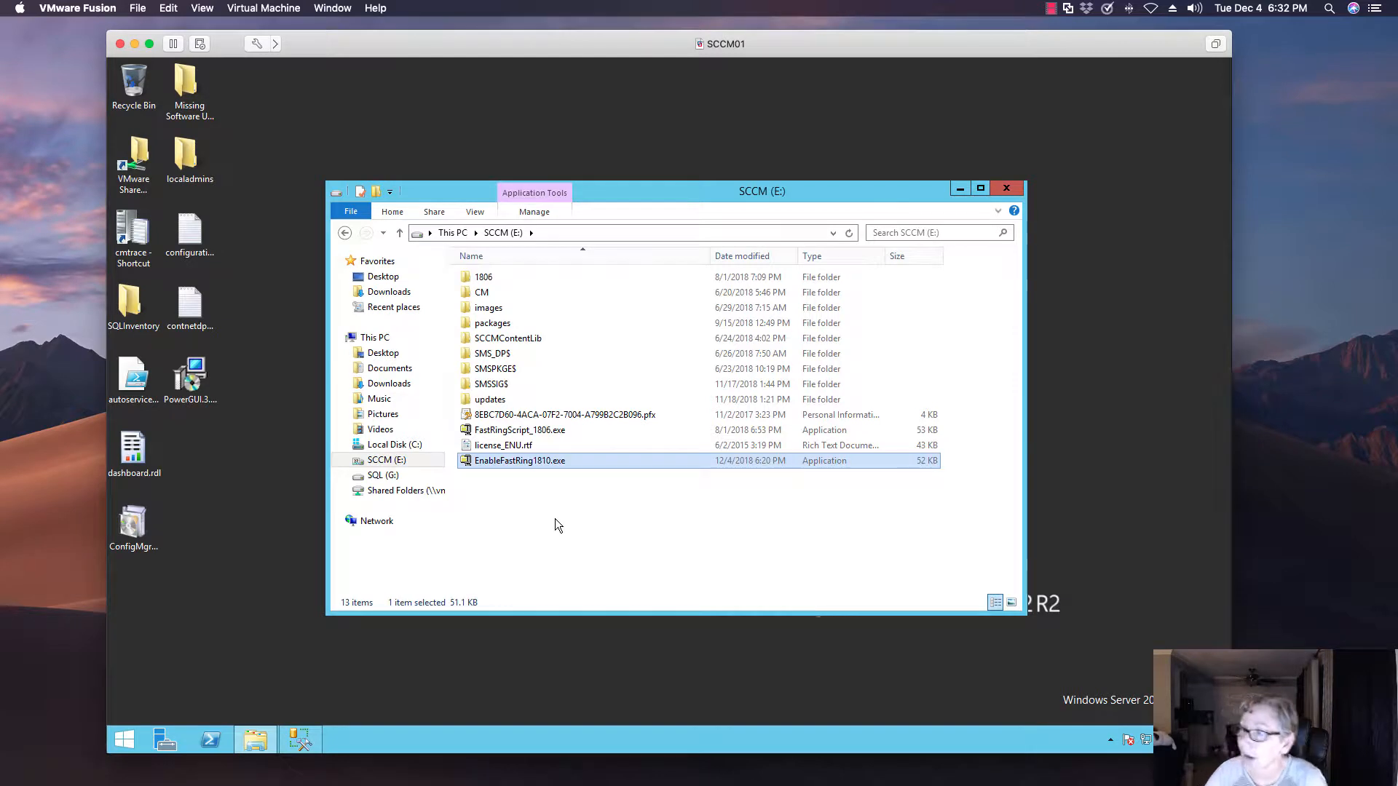
Create a new folder named 1810 on the SCCM (E:) drive
right_click(520, 463)
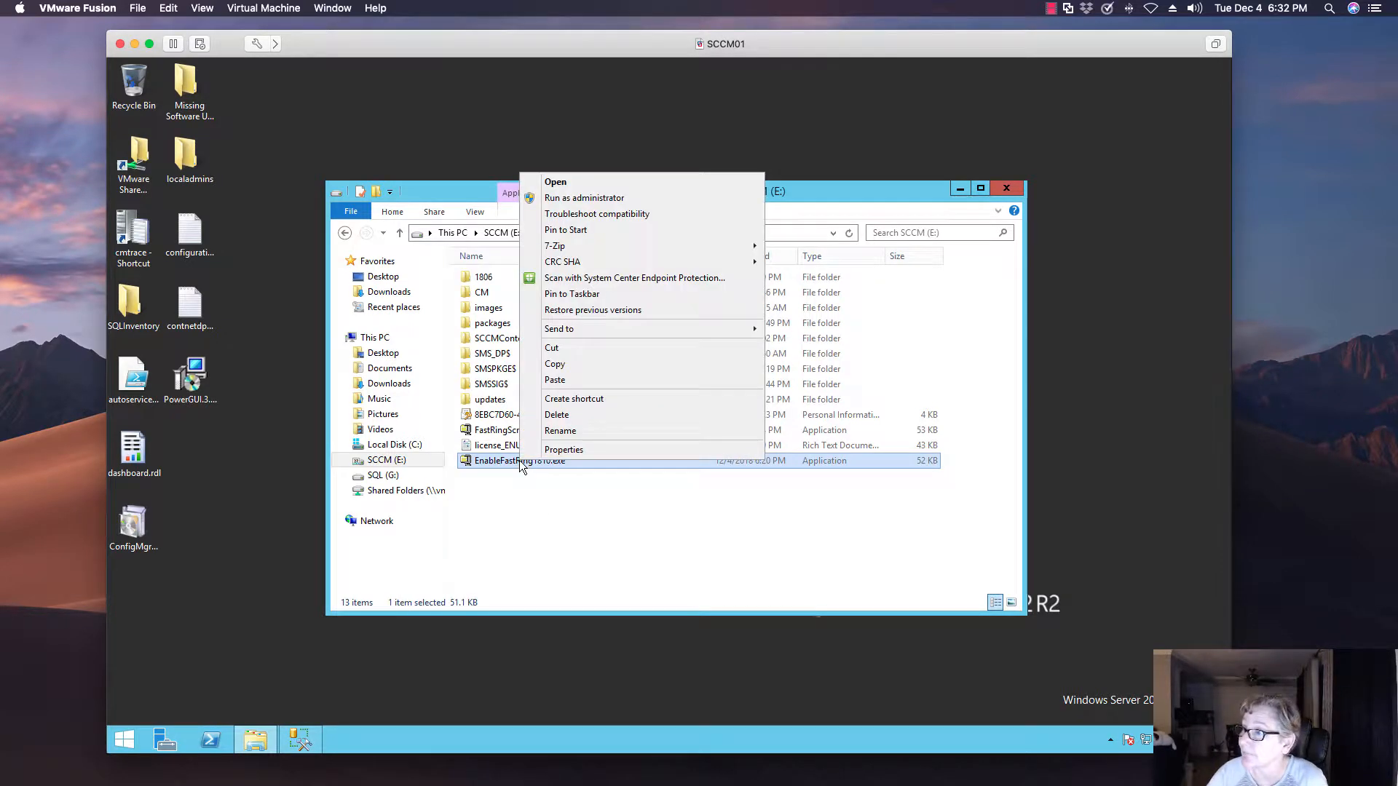
click(520, 557)
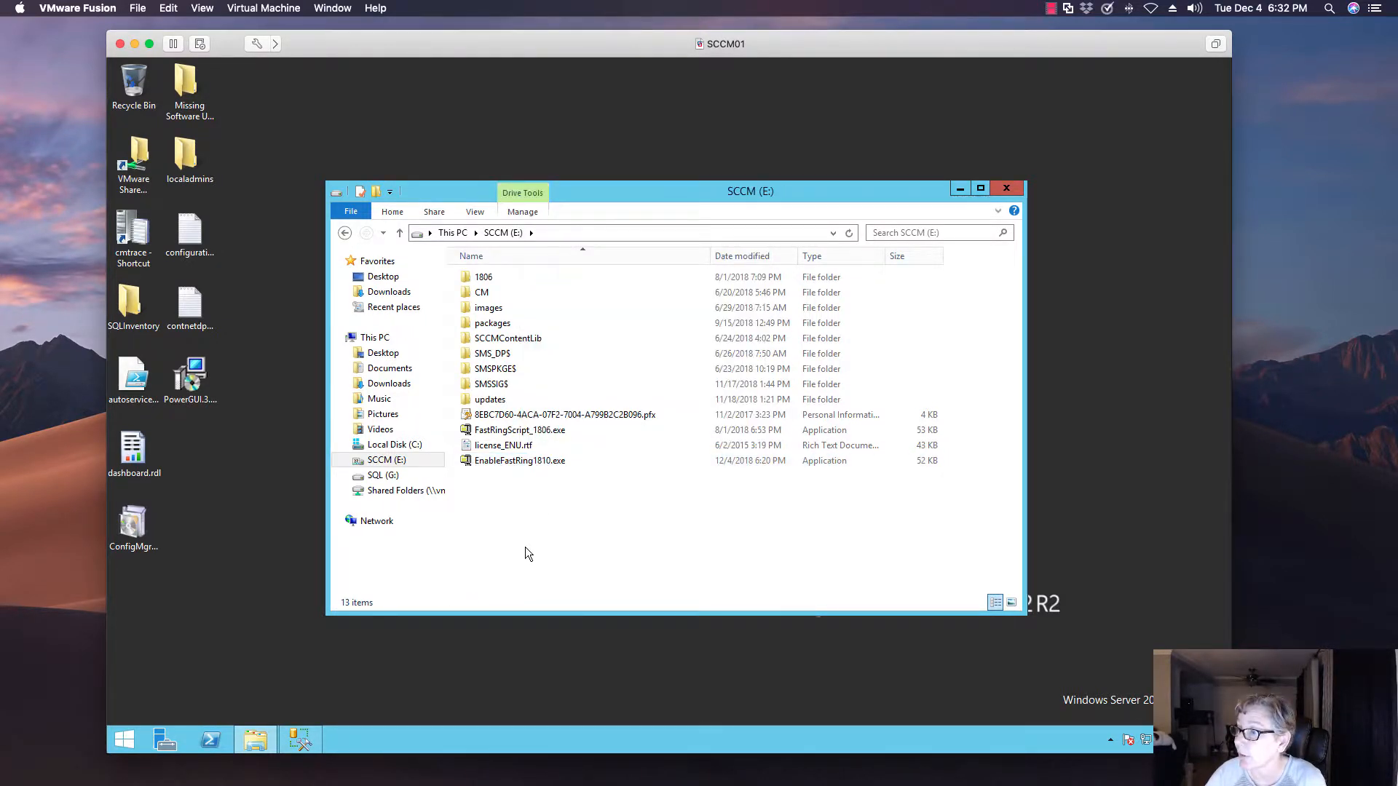
right_click(525, 547)
mouse_move(575, 518)
click(705, 514)
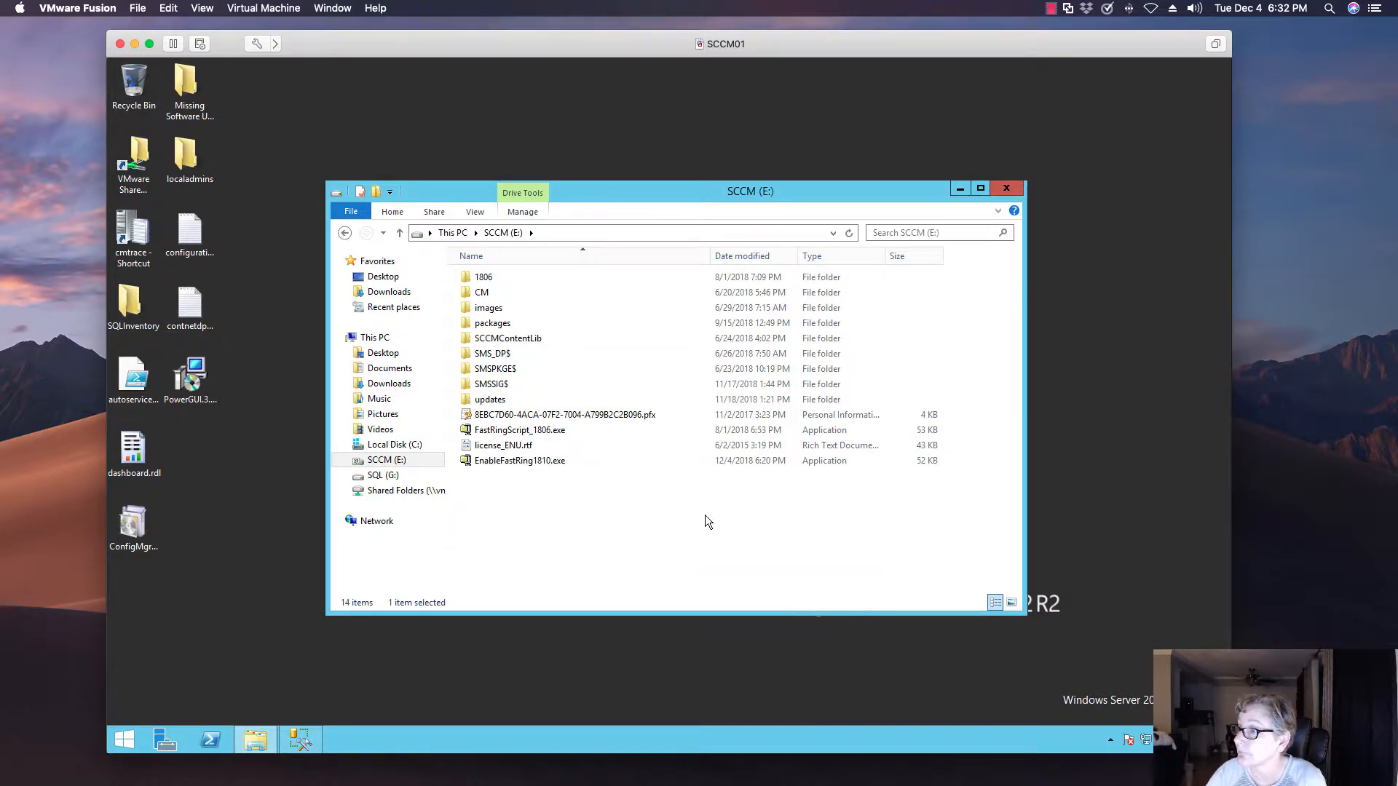
text(18)
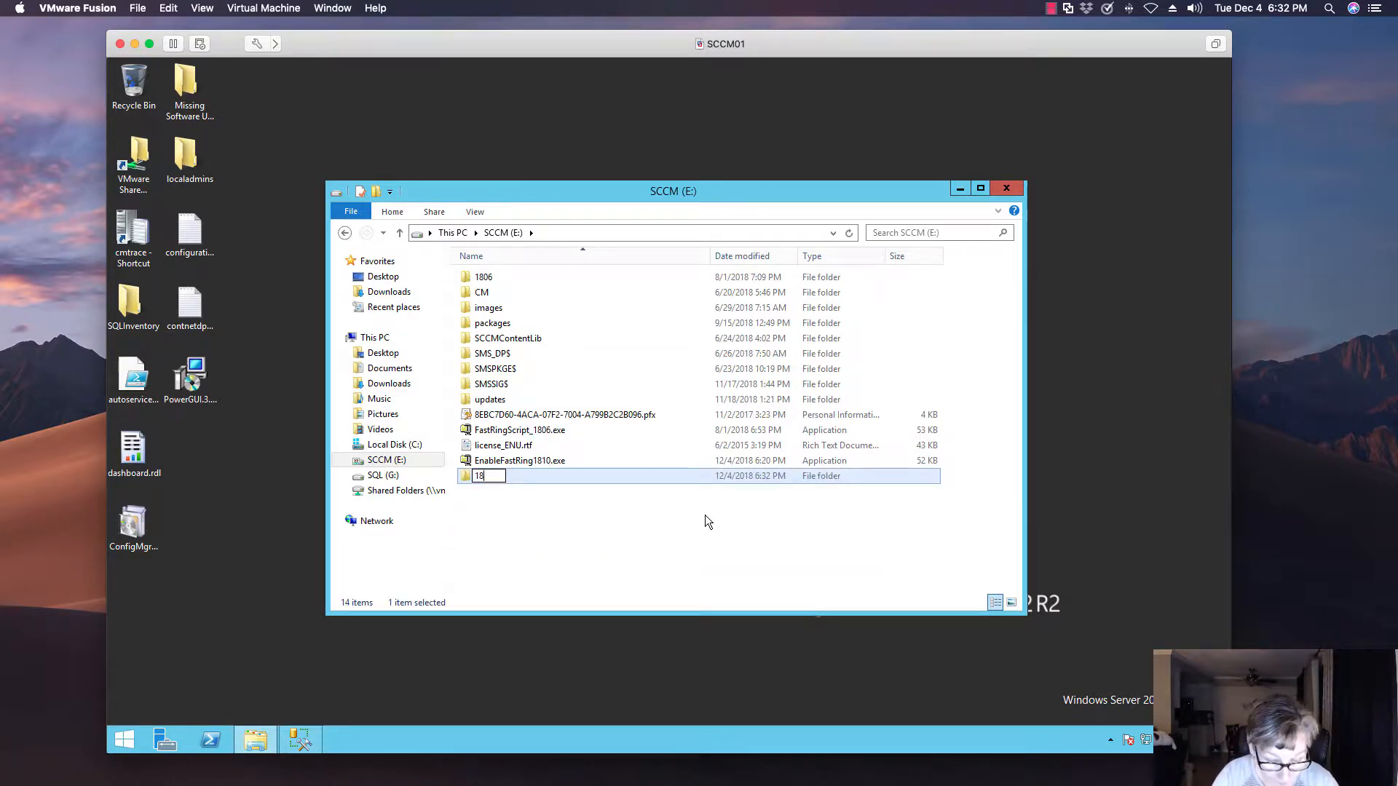
text(10)
key(Return)
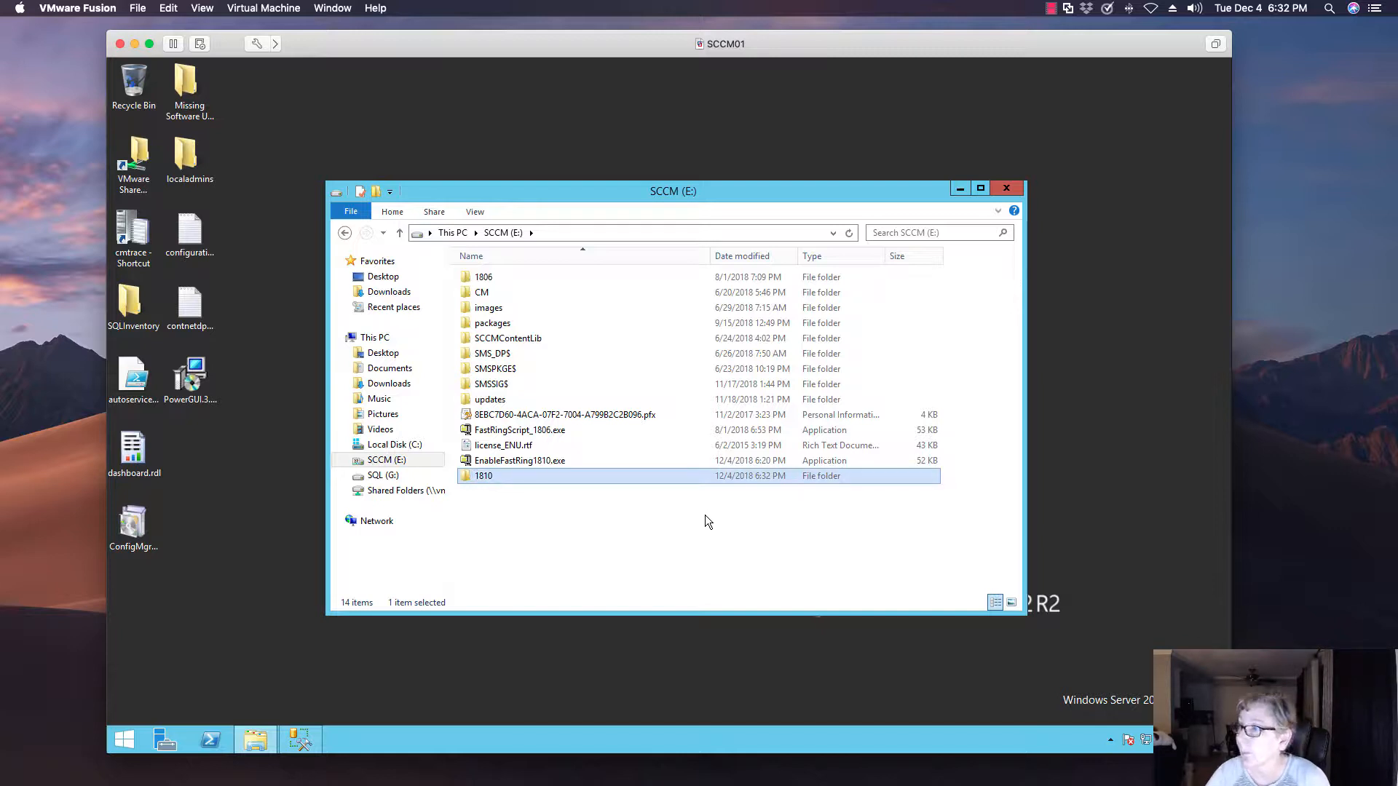
Extract EnableFastRing1810.exe with 7-Zip to E:\1810, keeping the EnableFastRing1810 subfolder, and close the extraction report
right_click(521, 461)
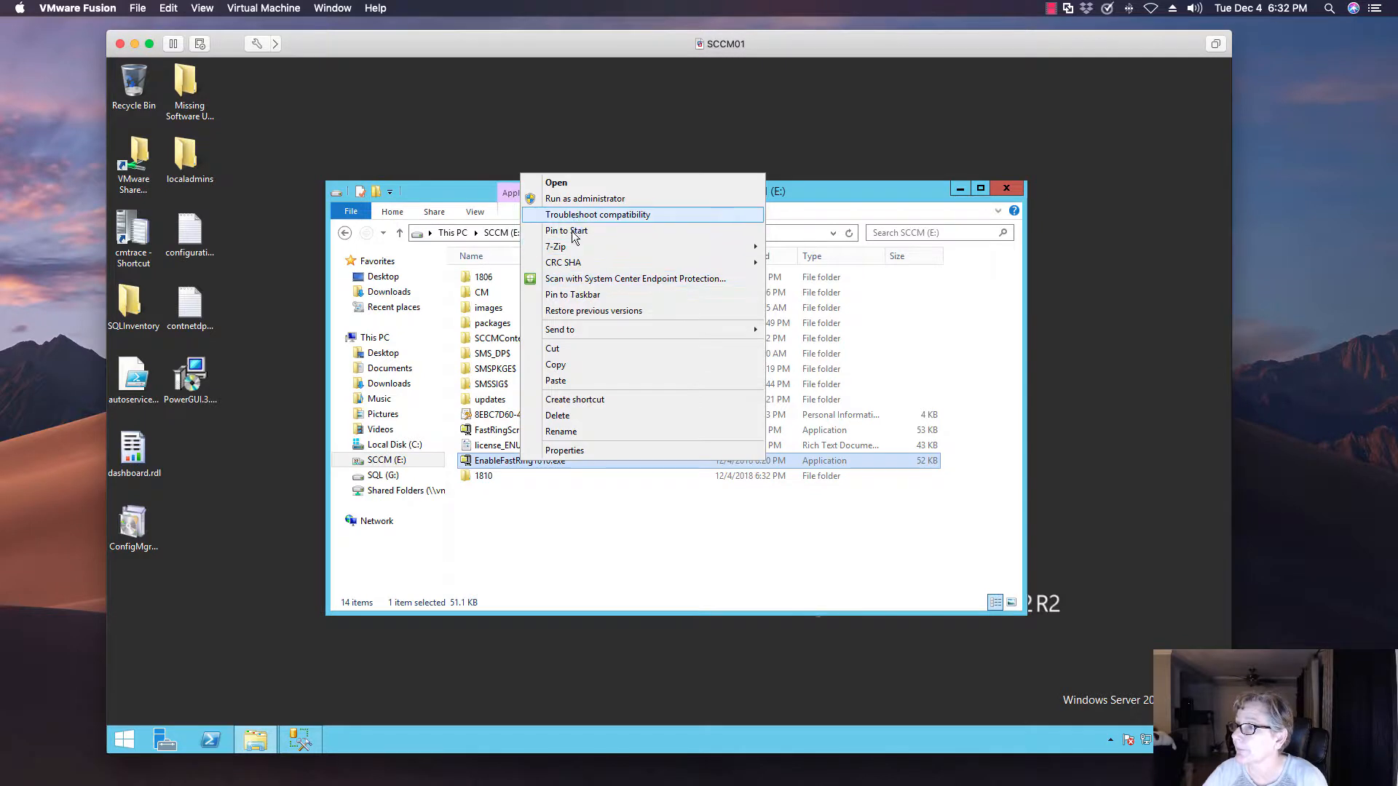
mouse_move(606, 251)
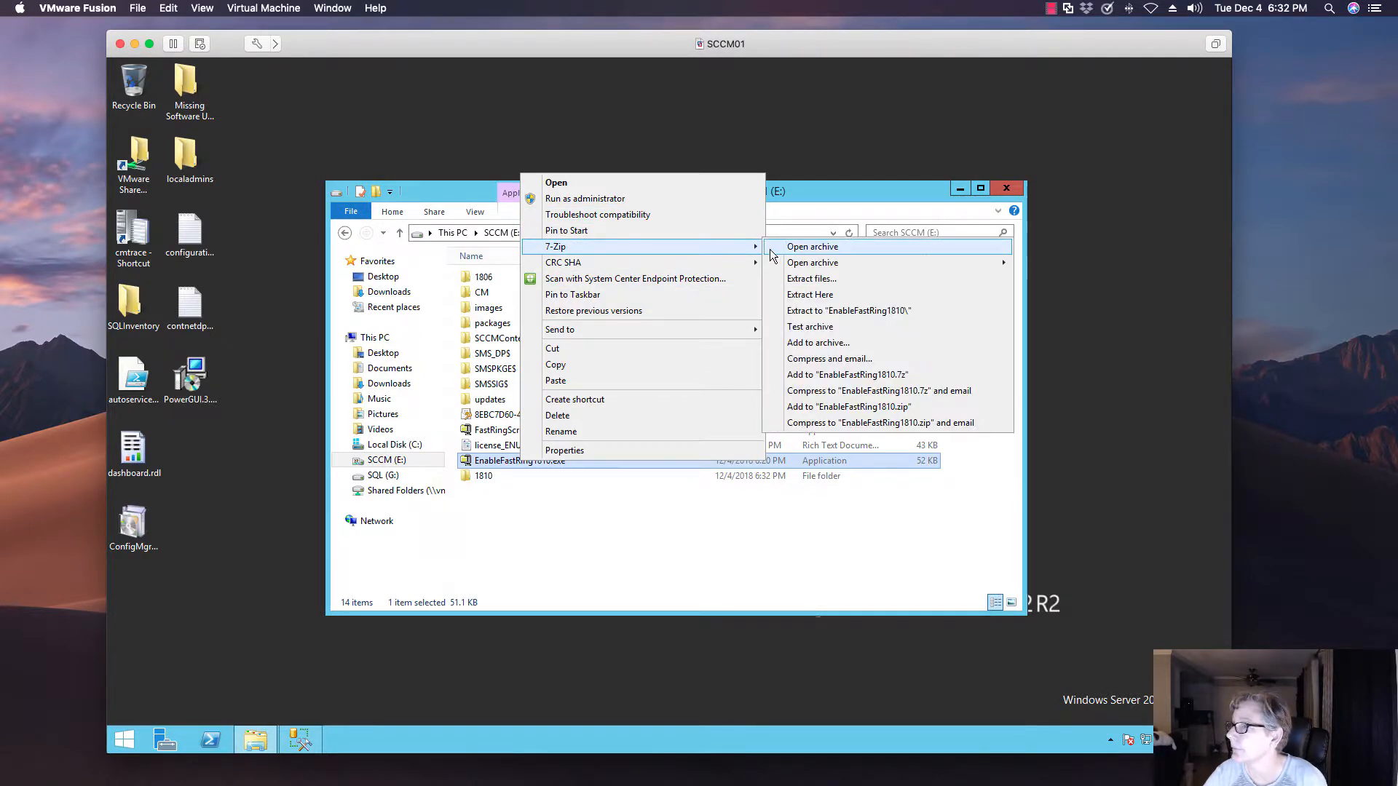
click(790, 279)
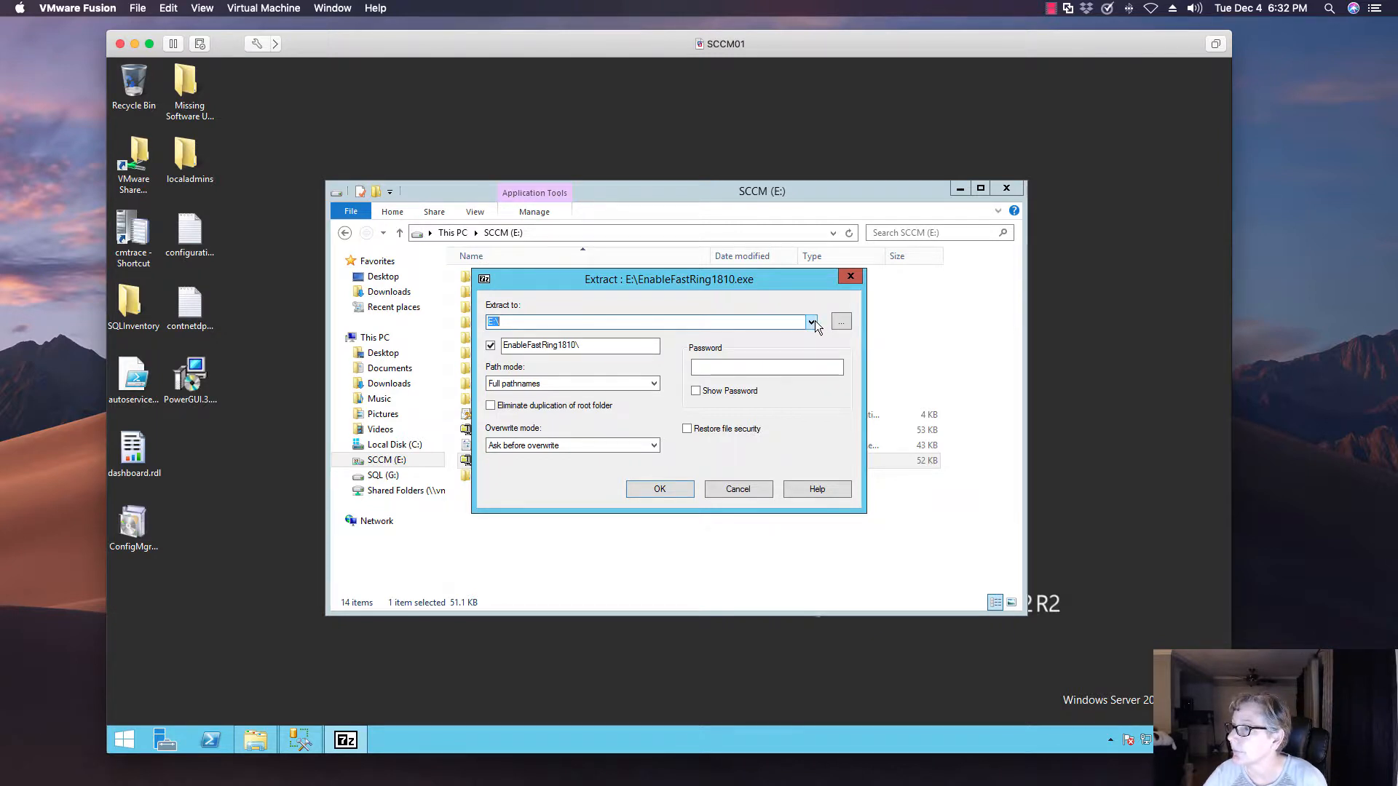
click(811, 322)
click(740, 324)
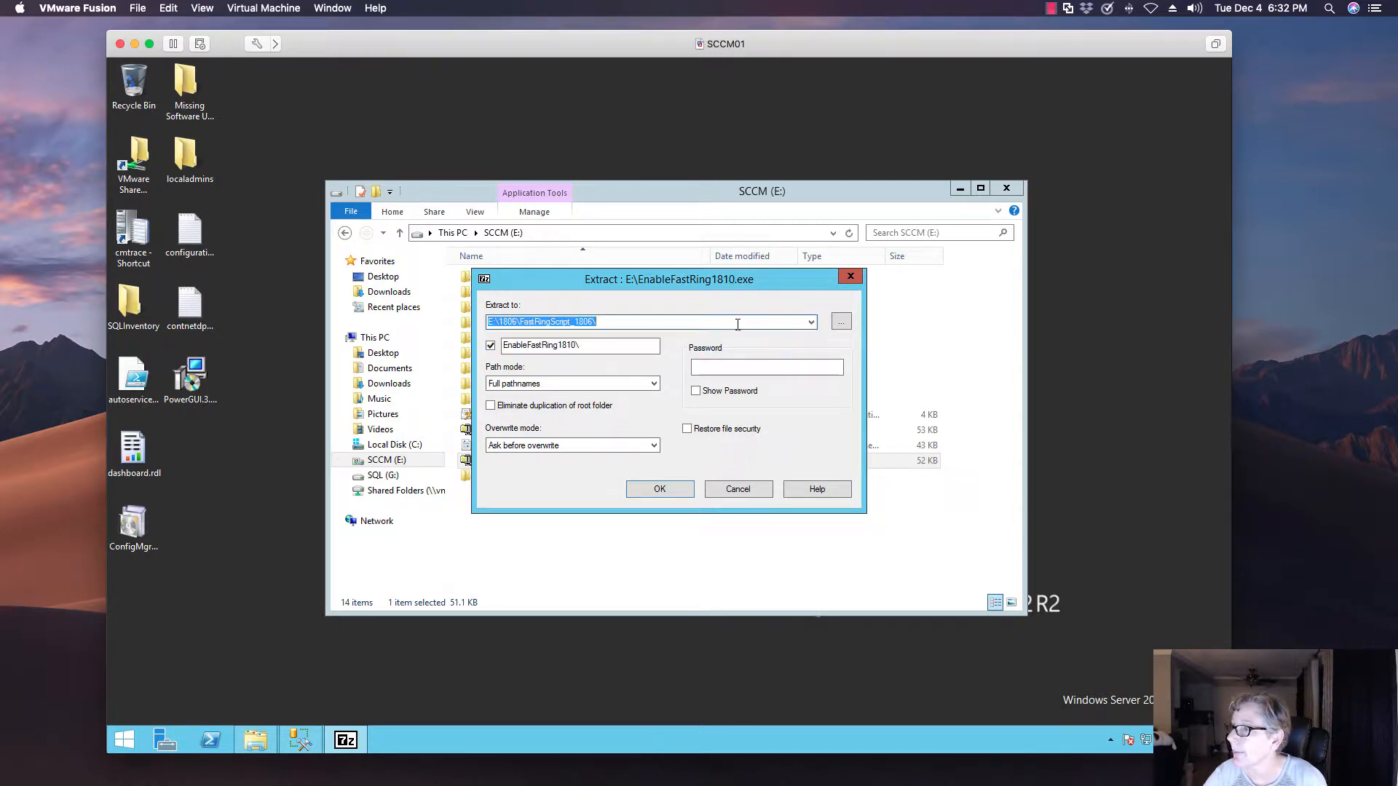
click(841, 321)
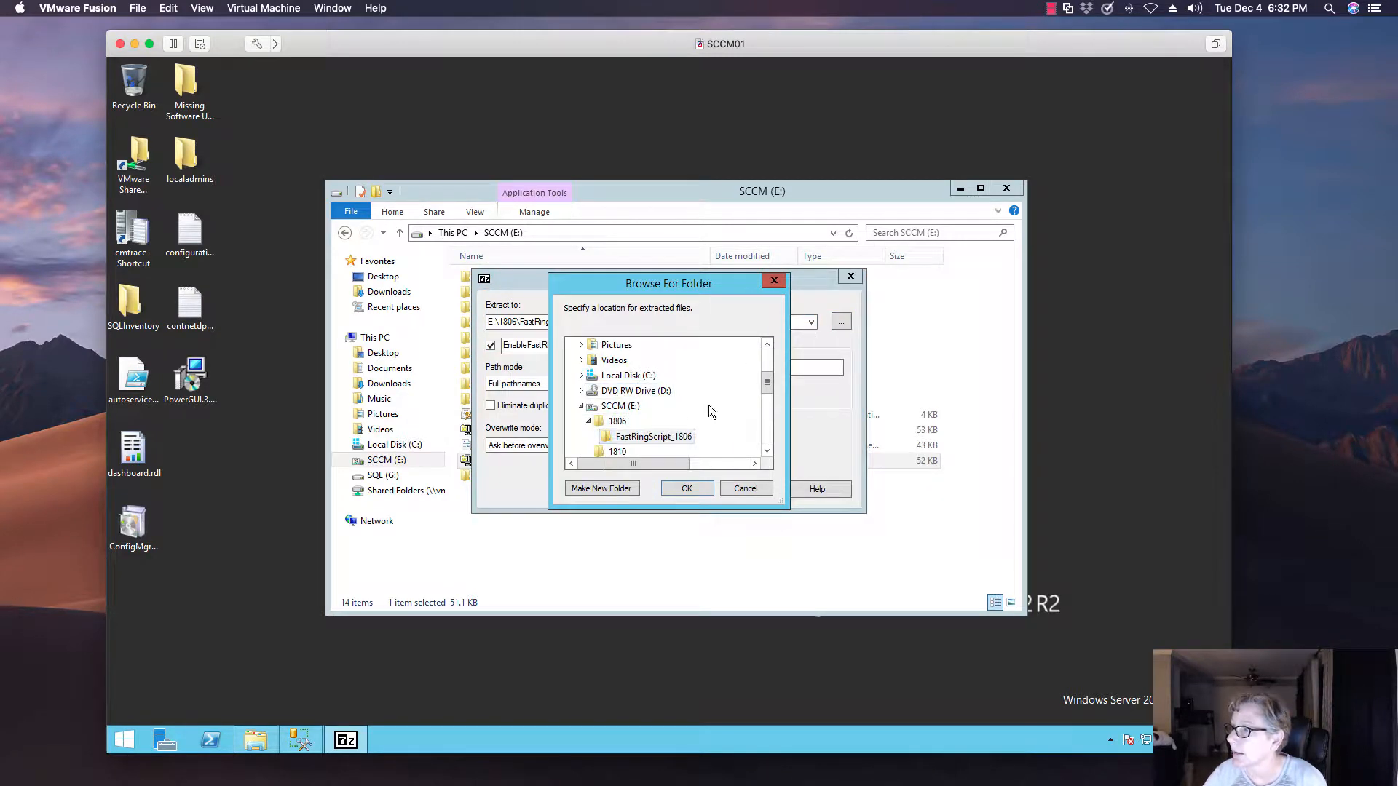
drag(767, 387, 765, 397)
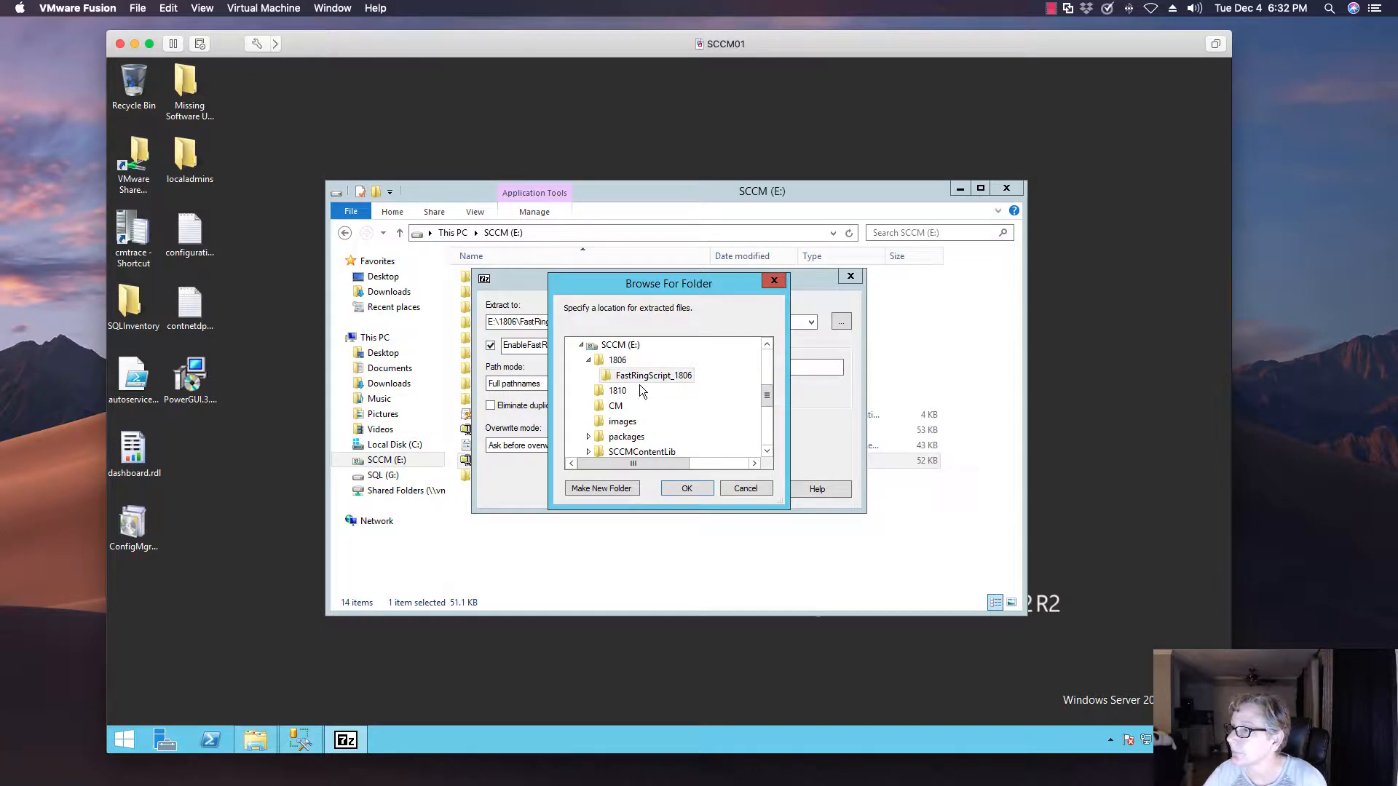
click(617, 390)
click(683, 489)
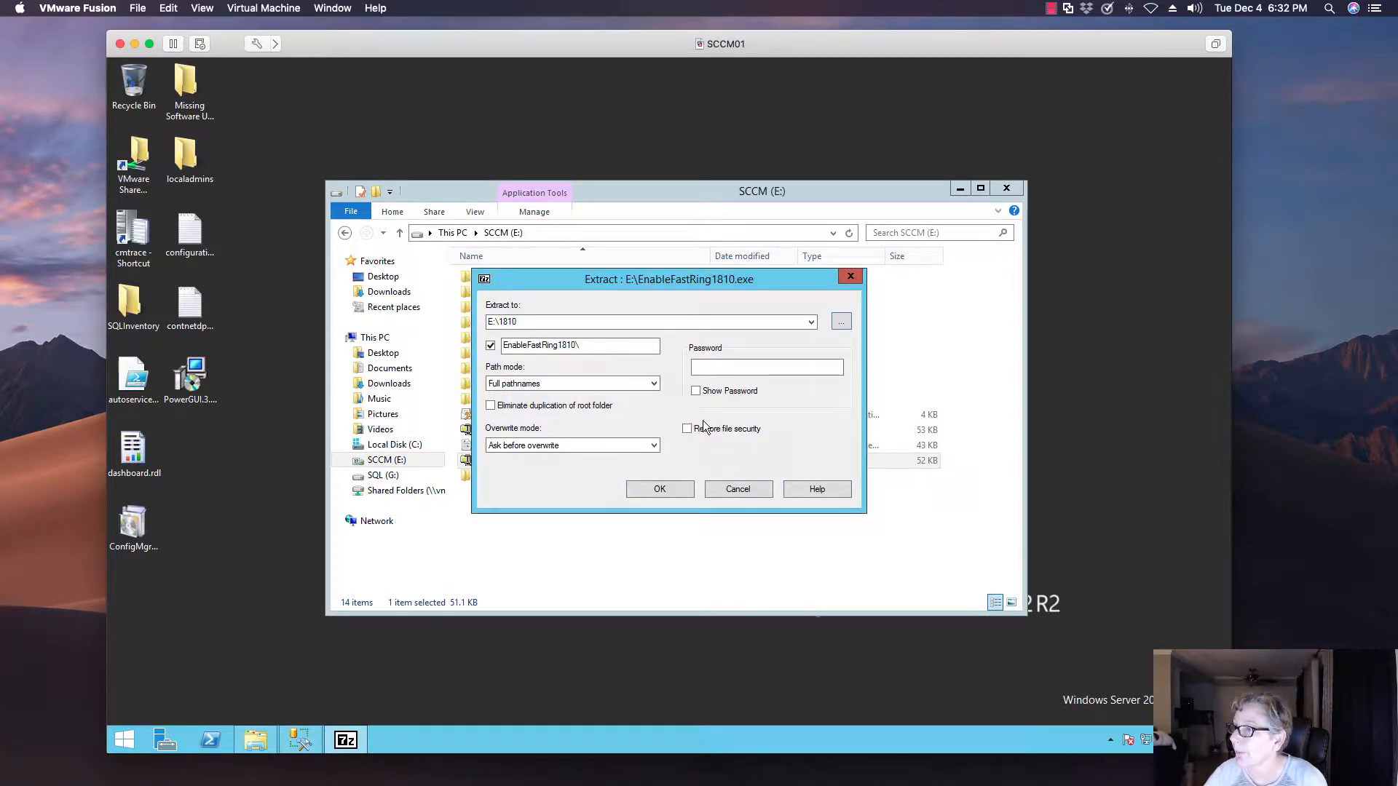
click(663, 489)
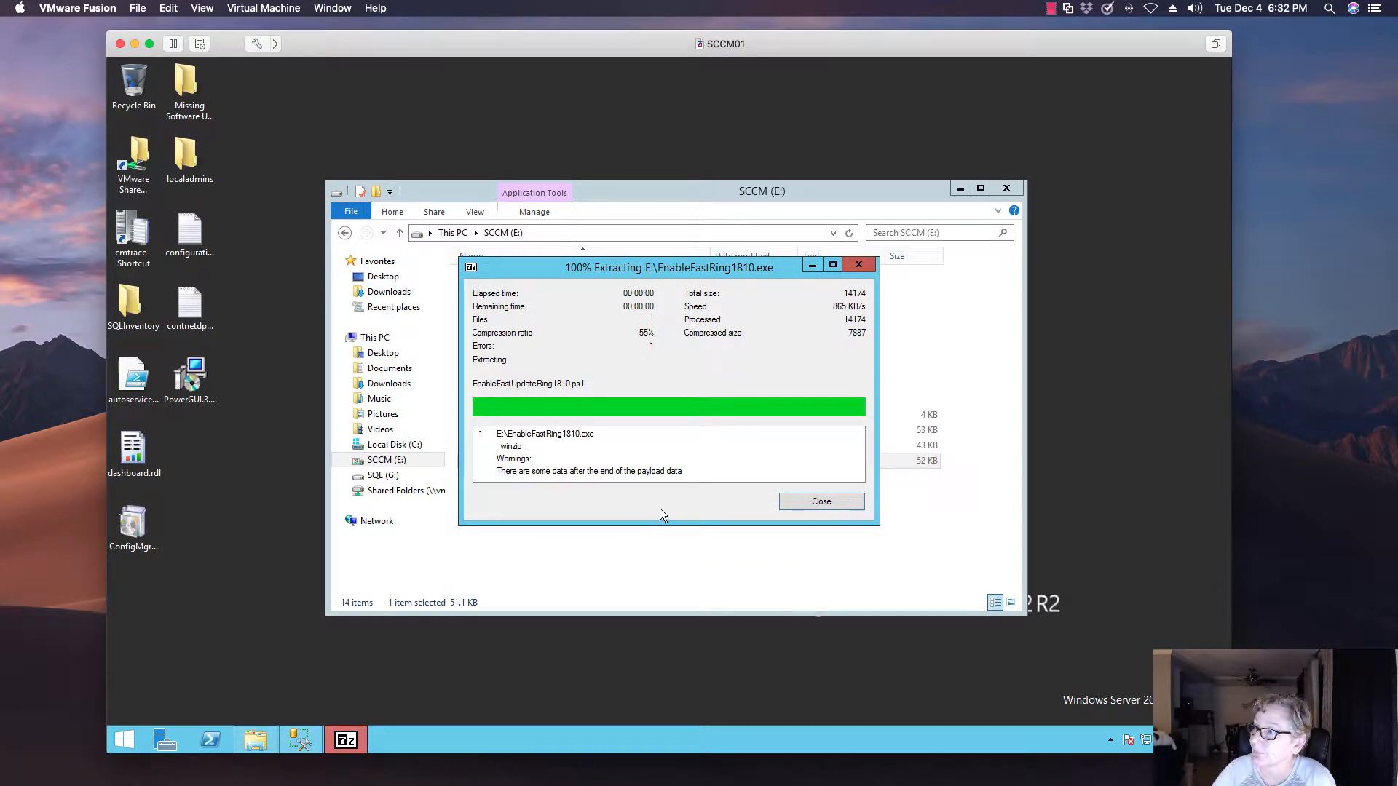
click(801, 501)
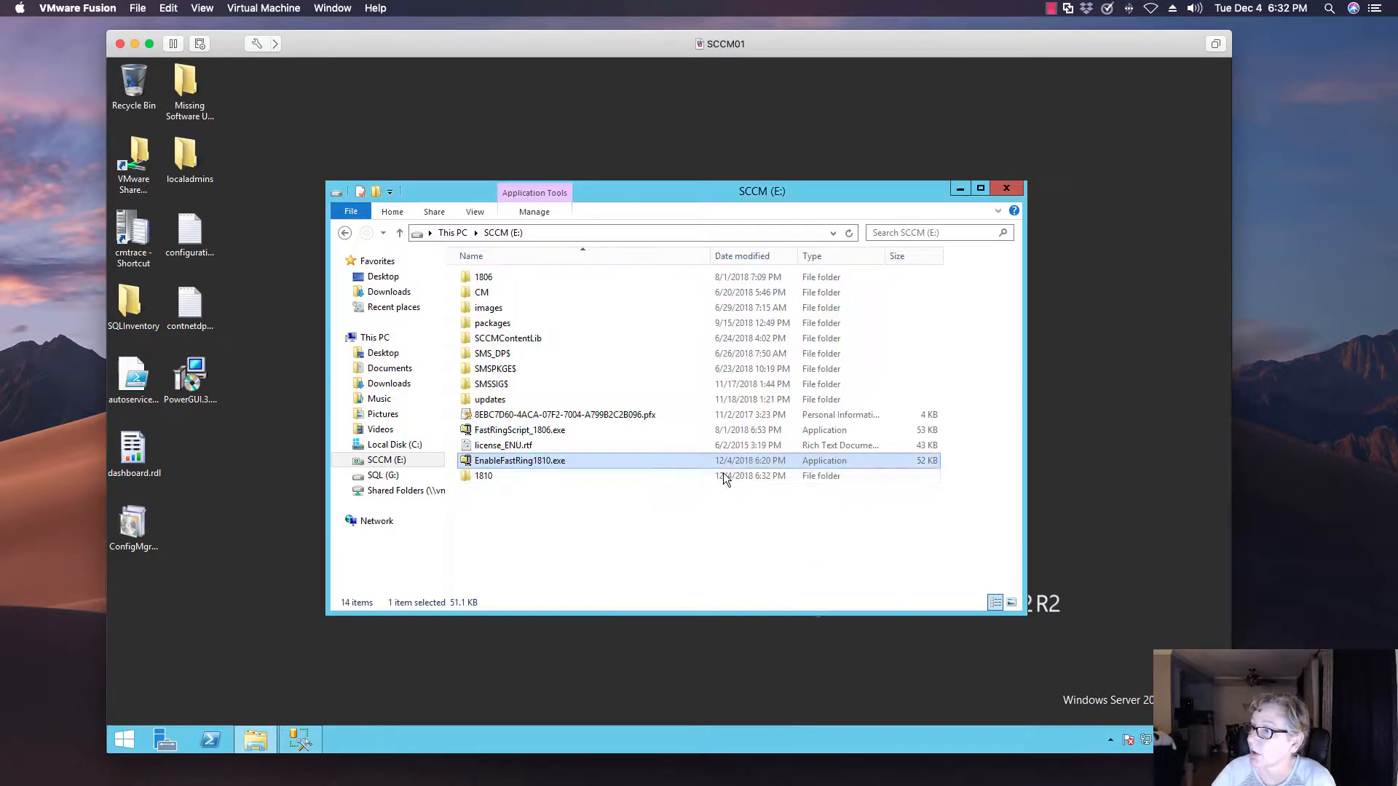
Open the extracted E:\1810\EnableFastRing1810 folder containing the EnableFastUpdateRing1810.ps1 script
double_click(493, 476)
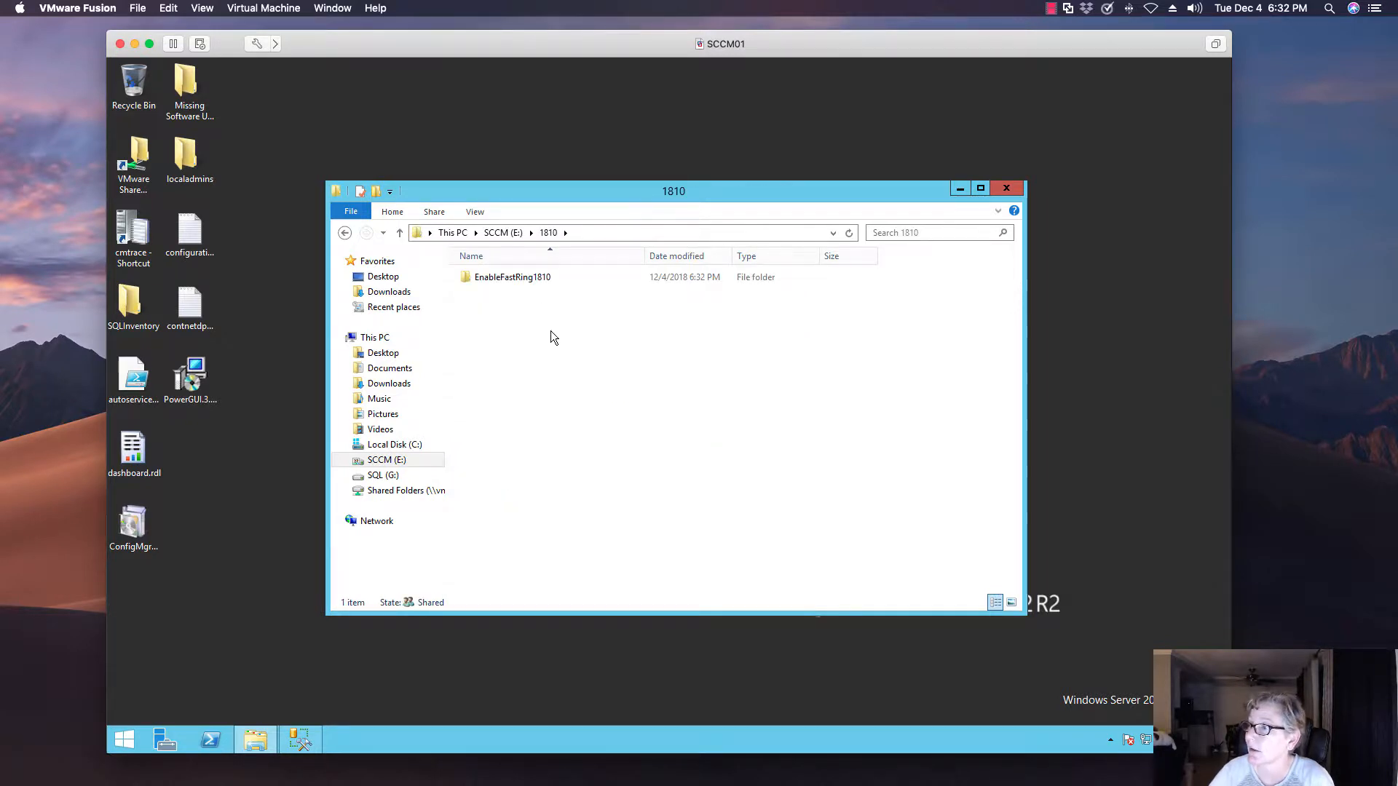
double_click(505, 279)
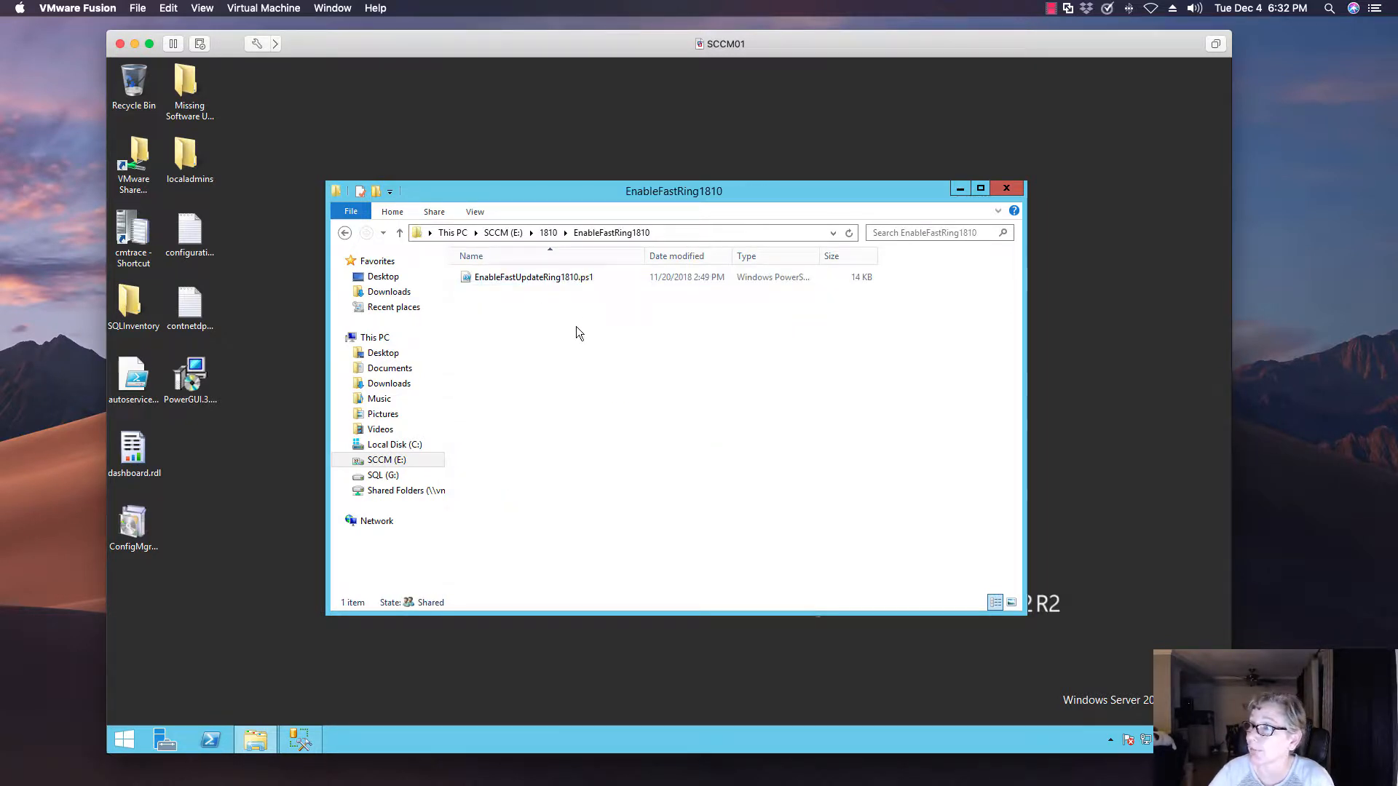
right_click(541, 279)
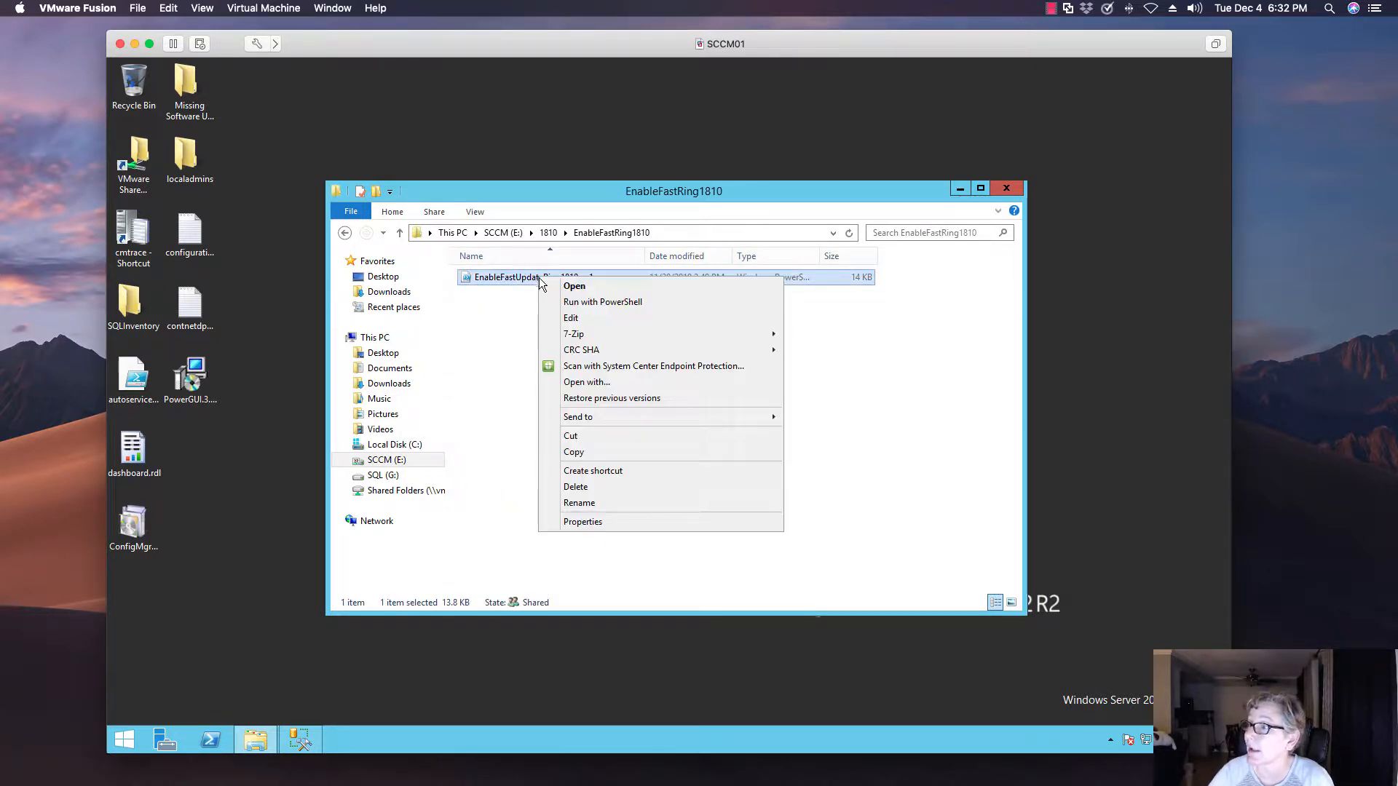
click(480, 405)
click(481, 404)
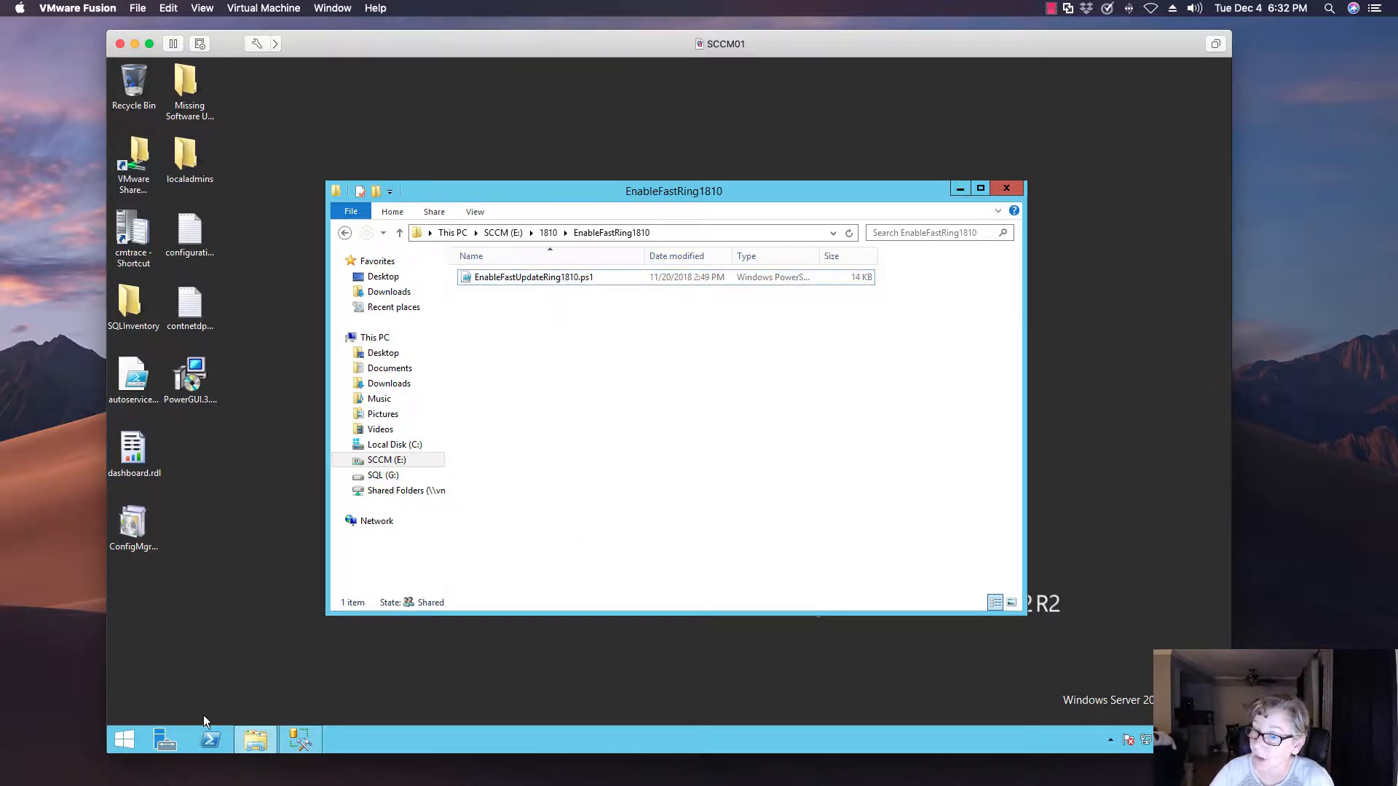
Launch Windows PowerShell as administrator
click(124, 742)
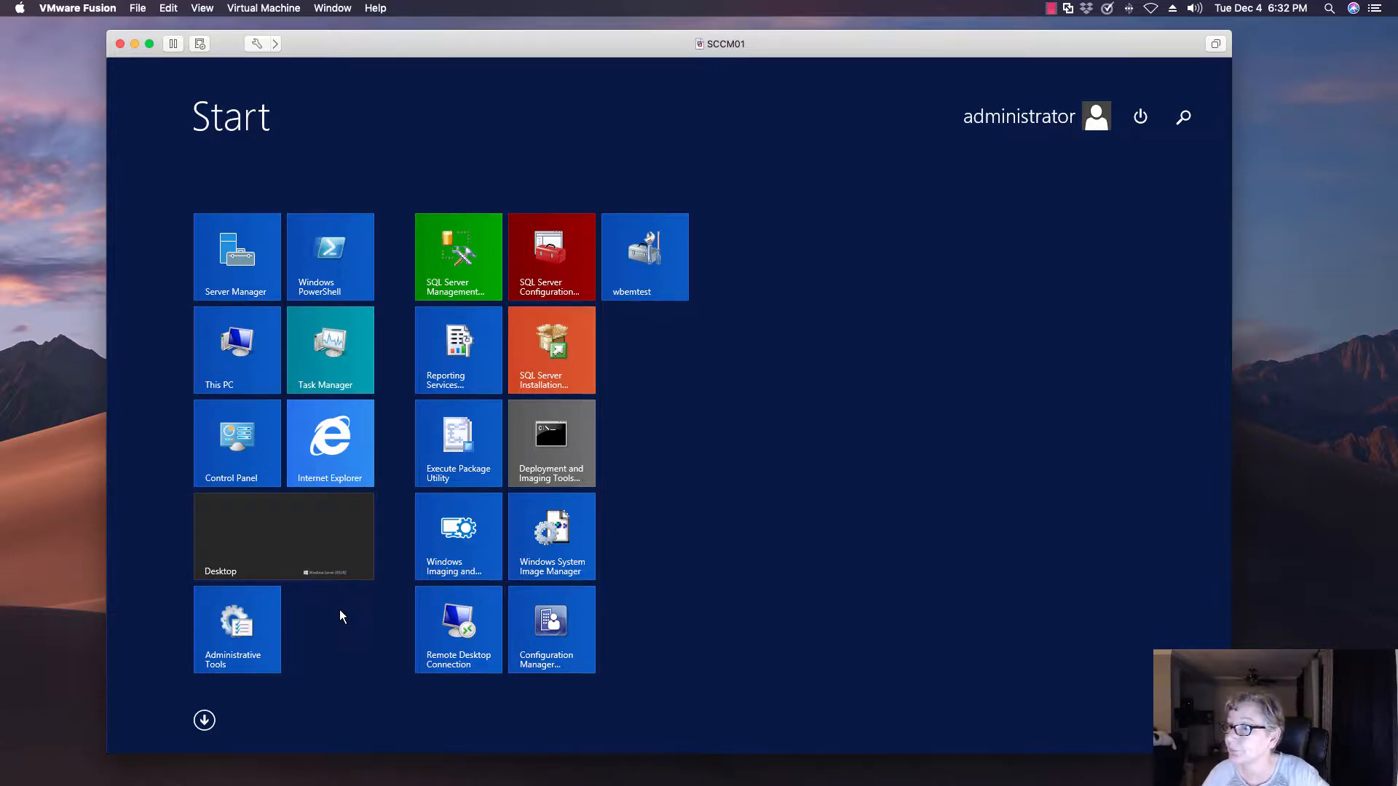
right_click(334, 272)
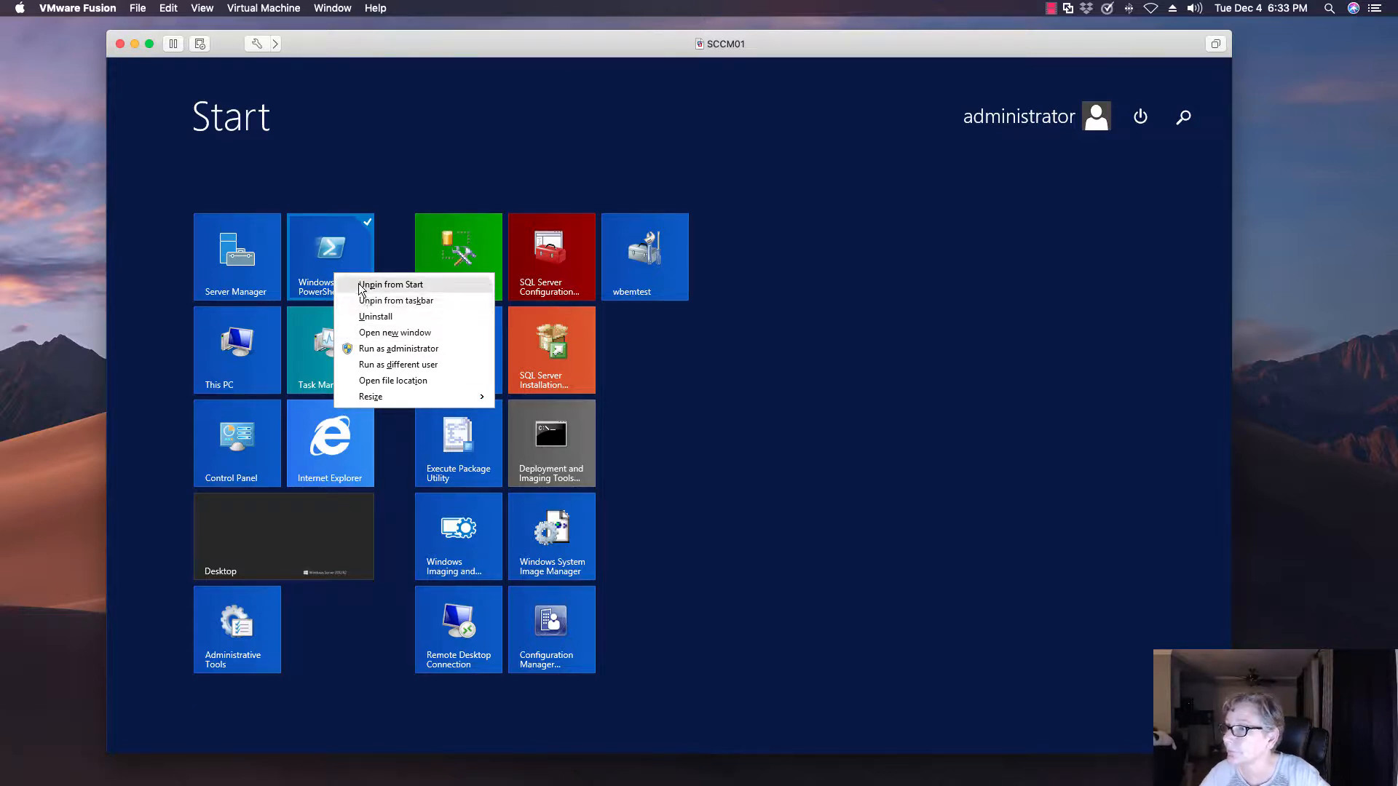
click(367, 349)
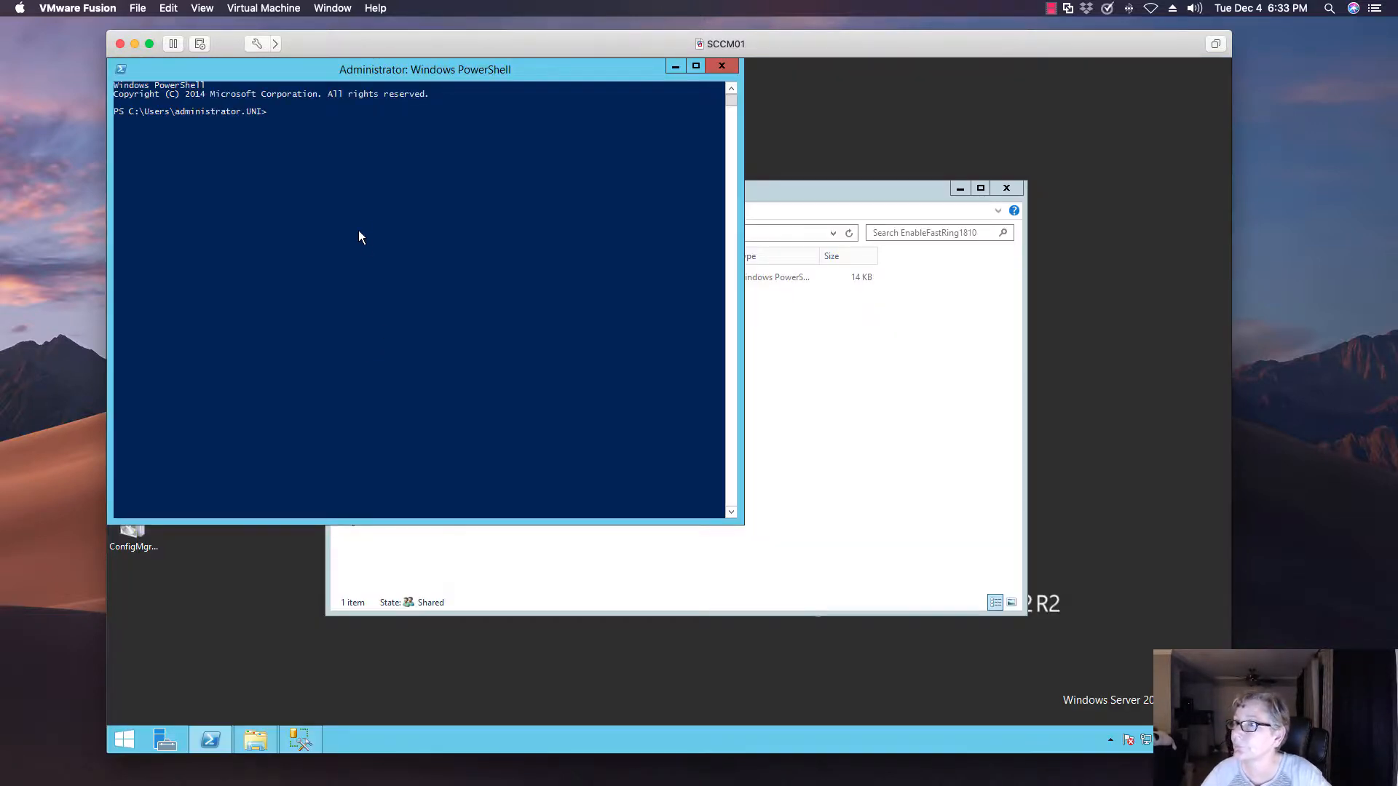
Insert the full path of EnableFastUpdateRing1810.ps1 at the PowerShell prompt and minimize the File Explorer window
click(792, 321)
drag(532, 277, 316, 143)
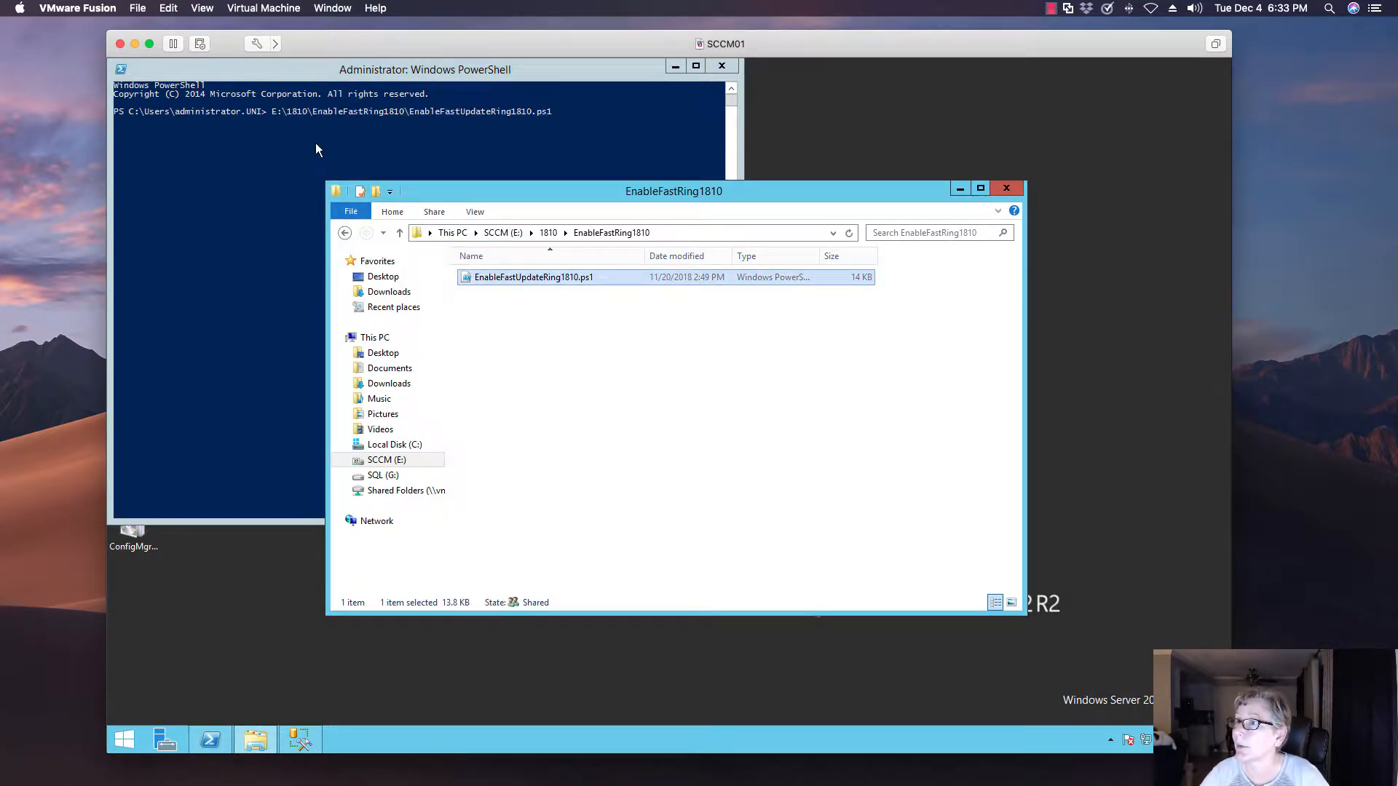
click(952, 187)
click(610, 119)
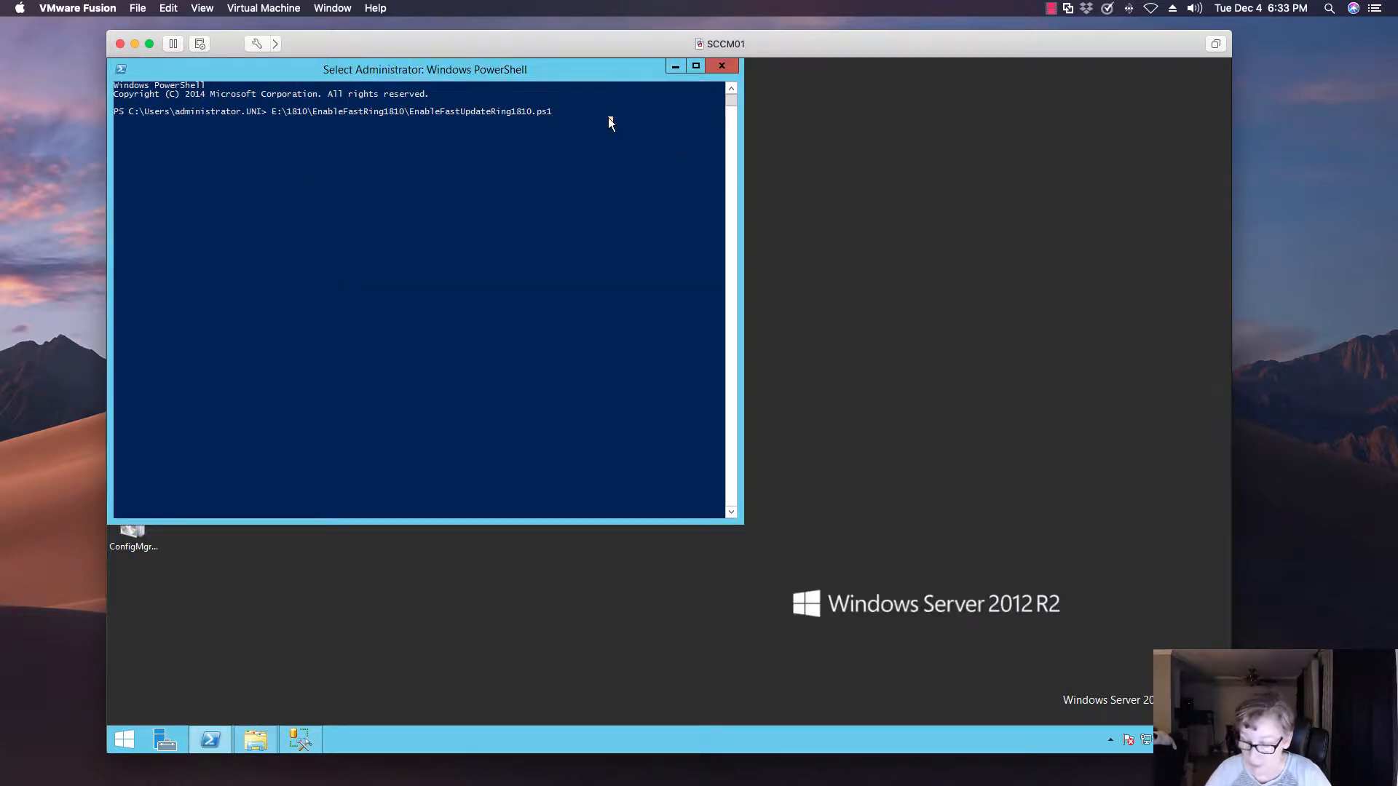
Run the EnableFastUpdateRing1810.ps1 script with sccm01 as the site server, clear the stray text at the prompt, and minimize PowerShell
key(Escape)
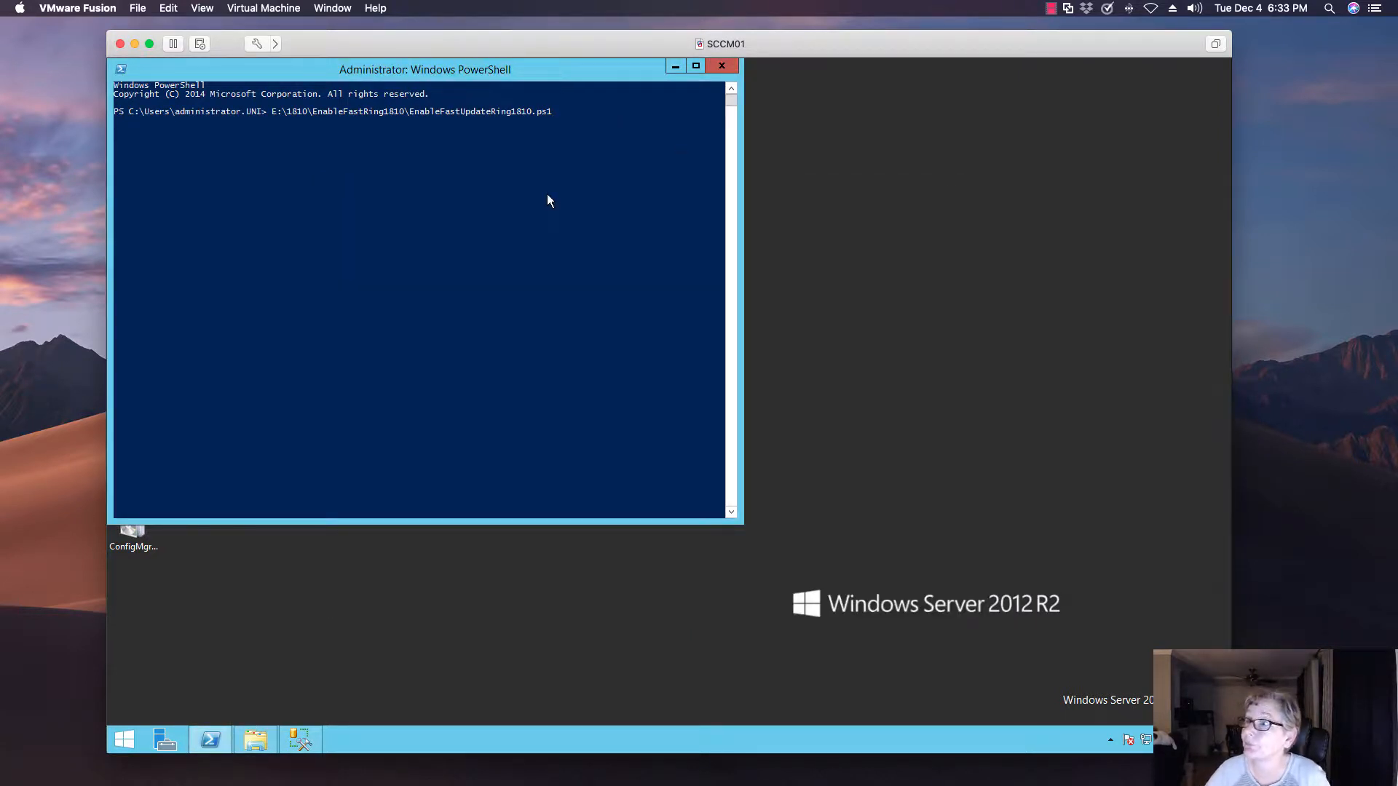
click(568, 127)
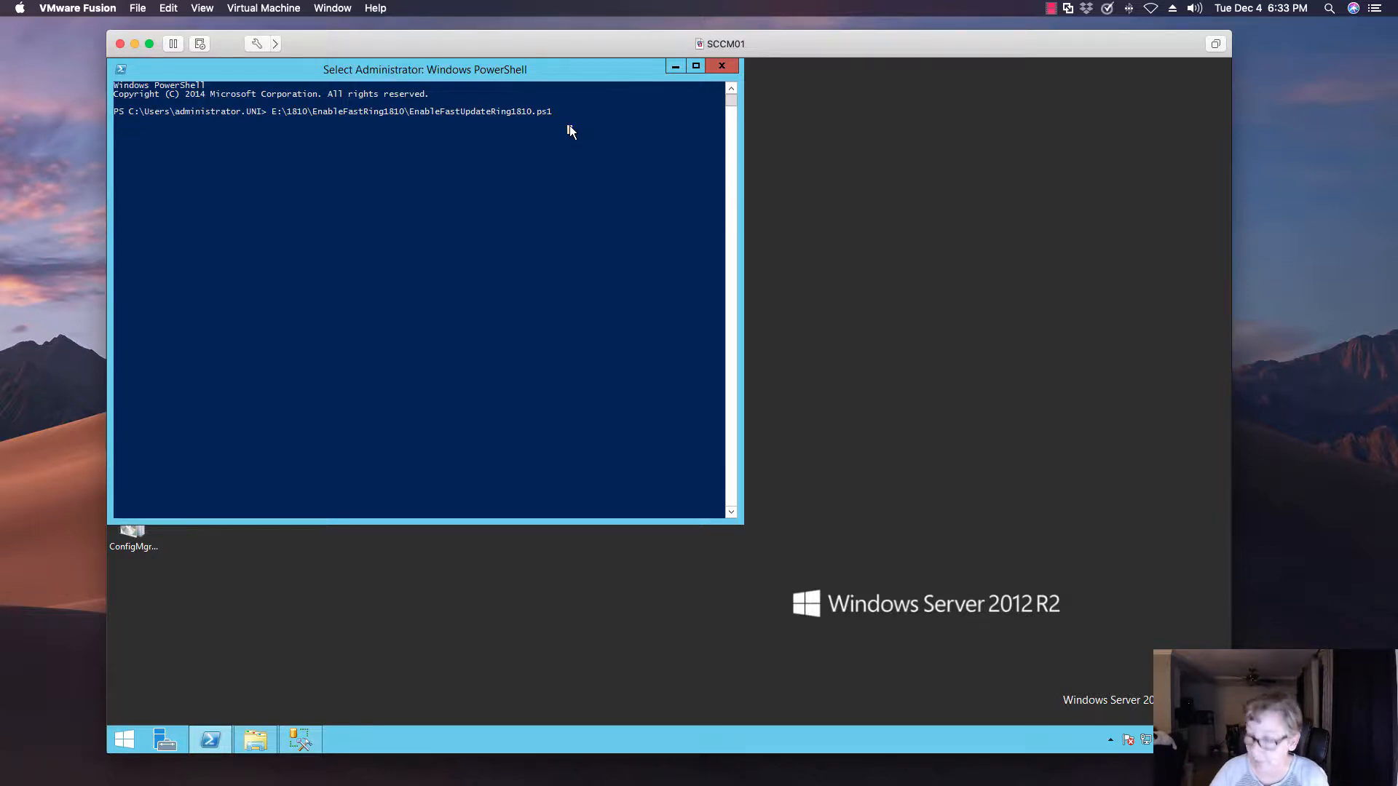
key(Escape)
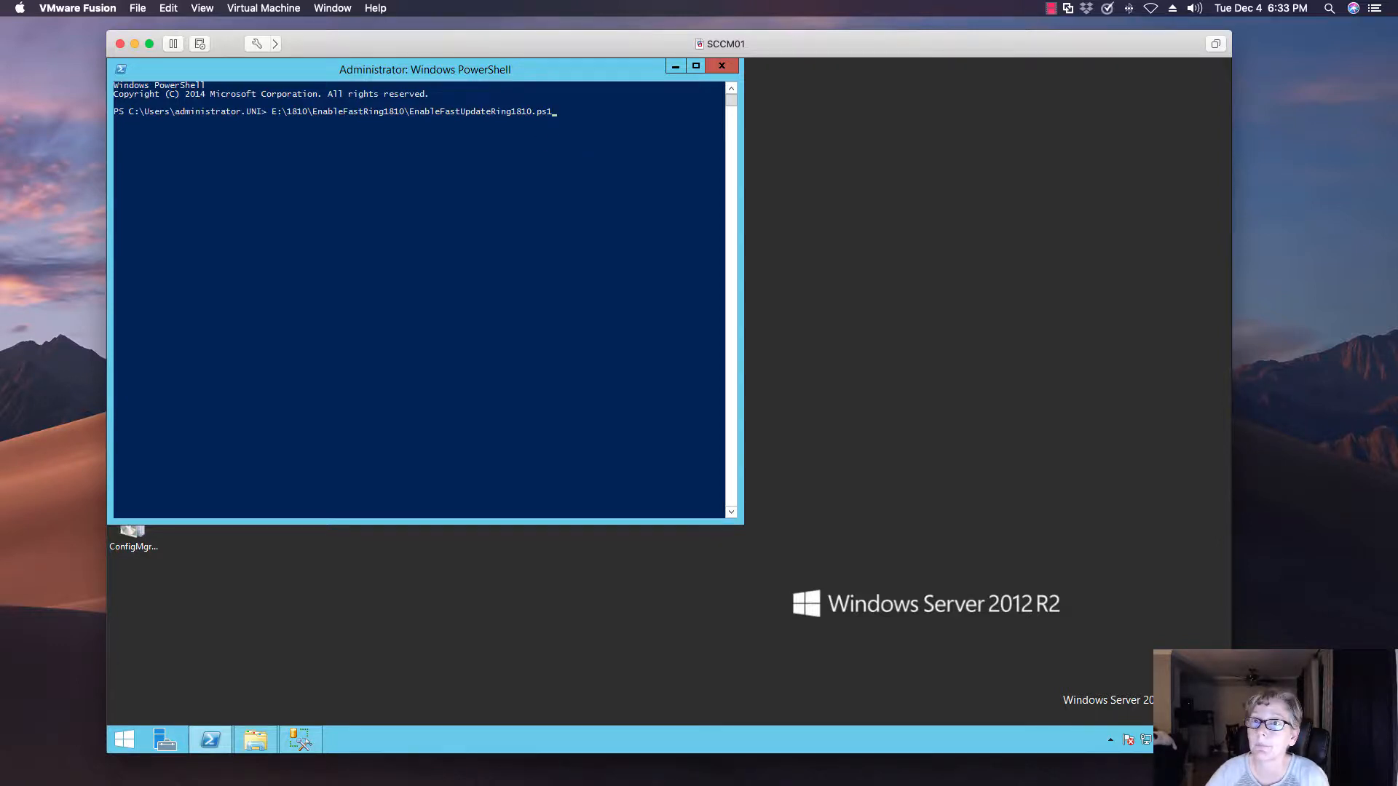
key(Return)
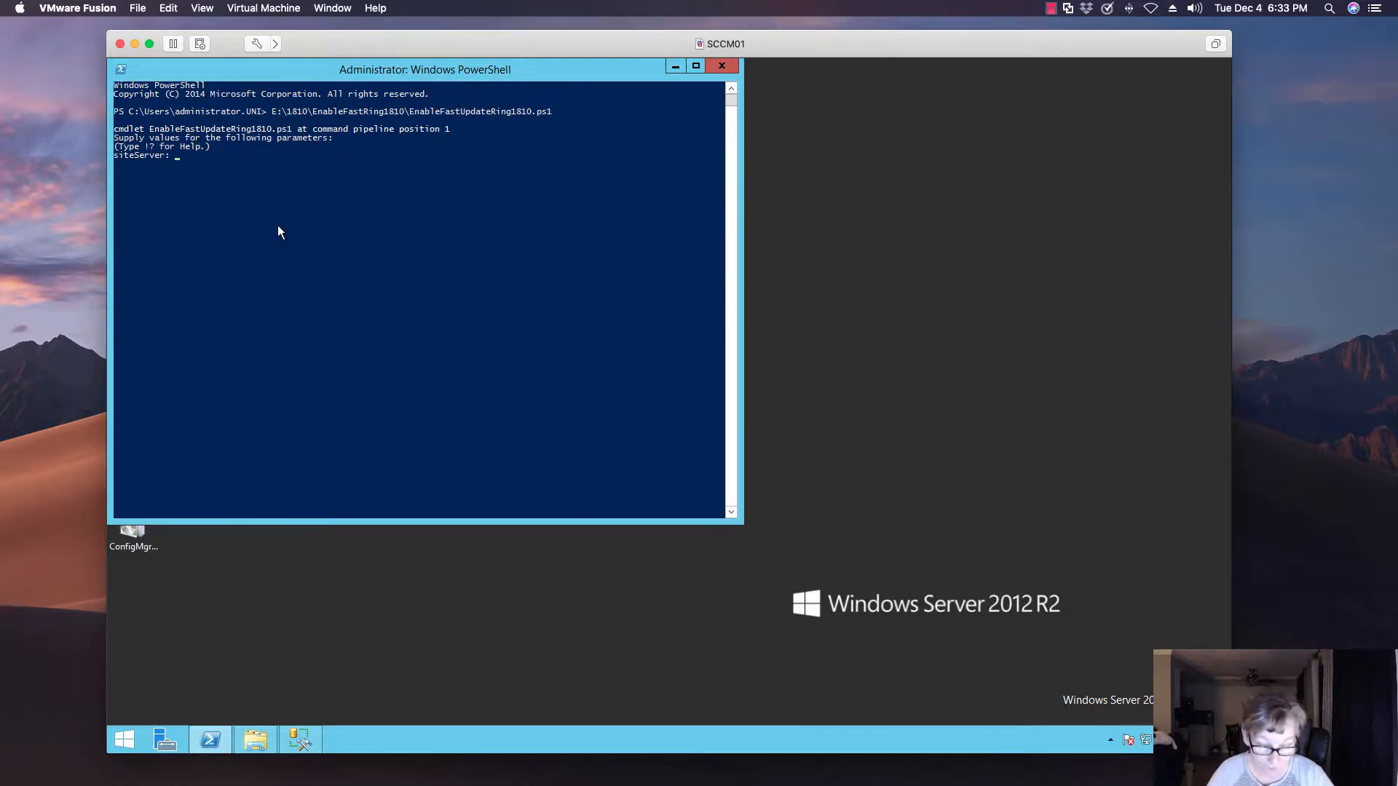
text(sccm01)
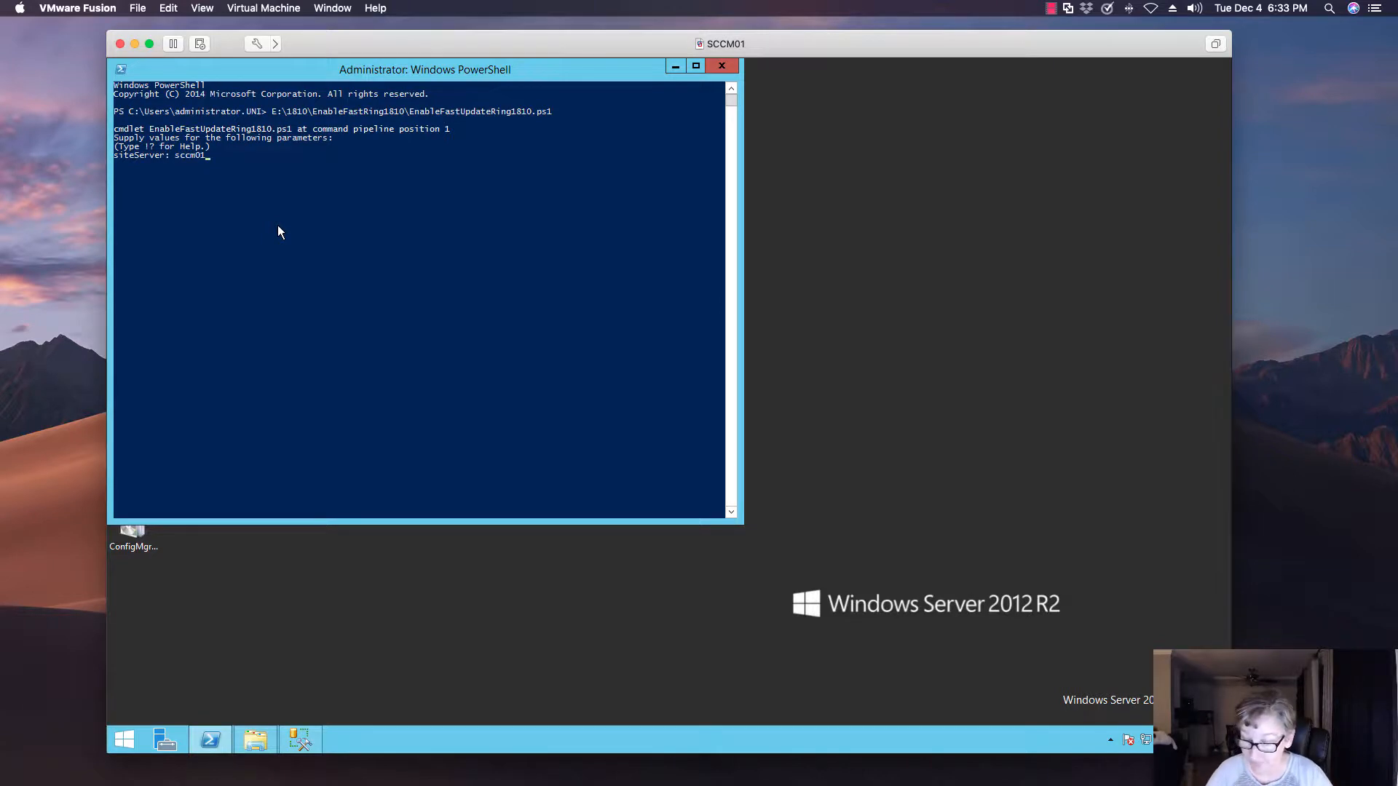
key(Return)
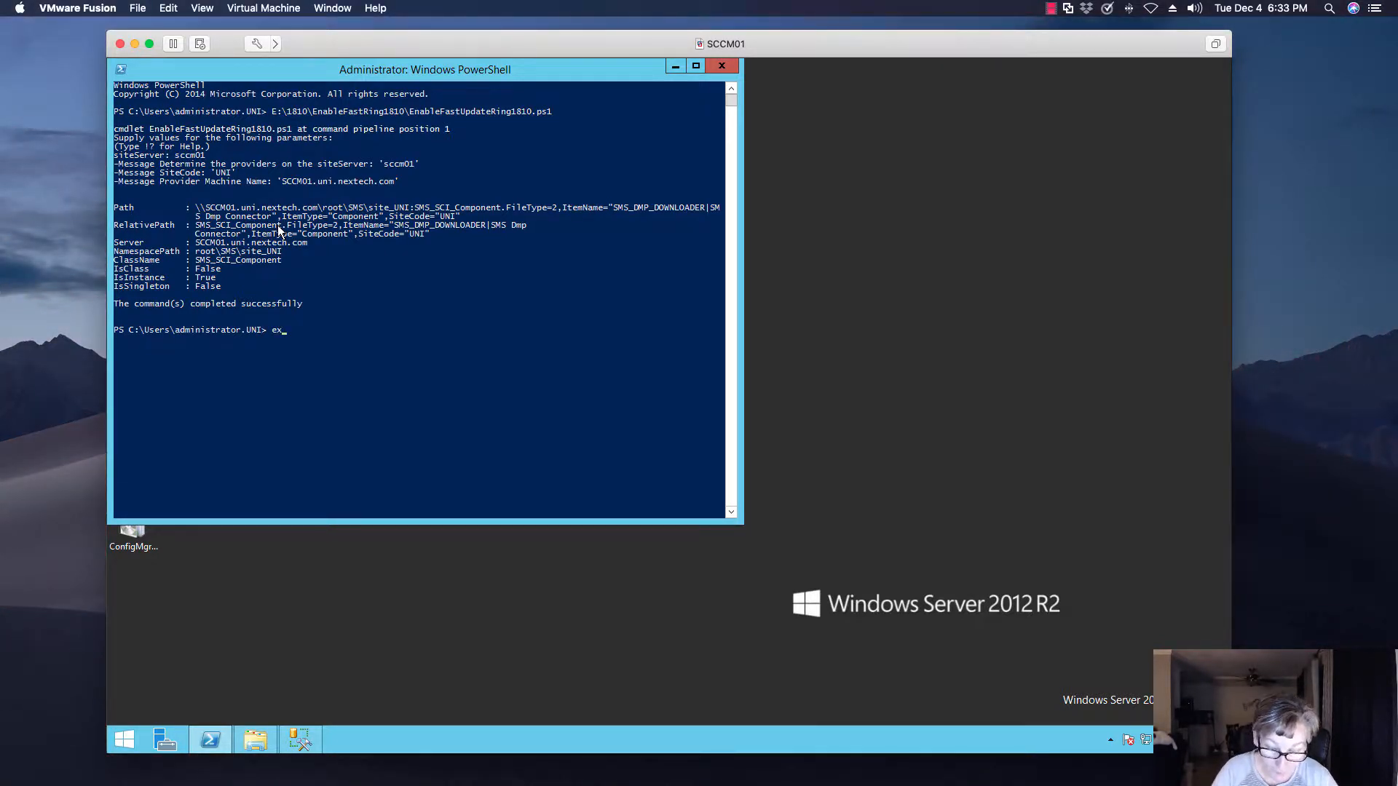
key(BackSpace)
key(BackSpace)
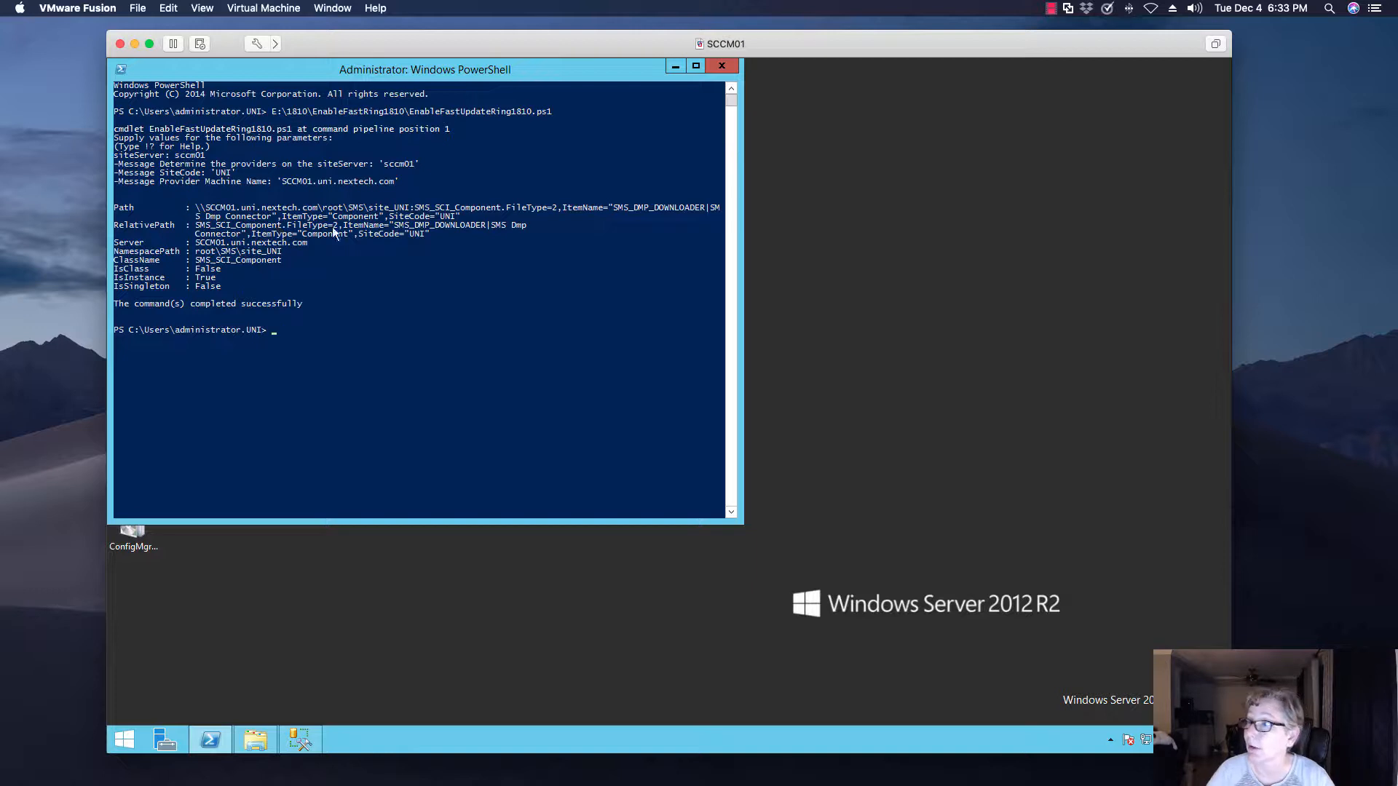
click(675, 67)
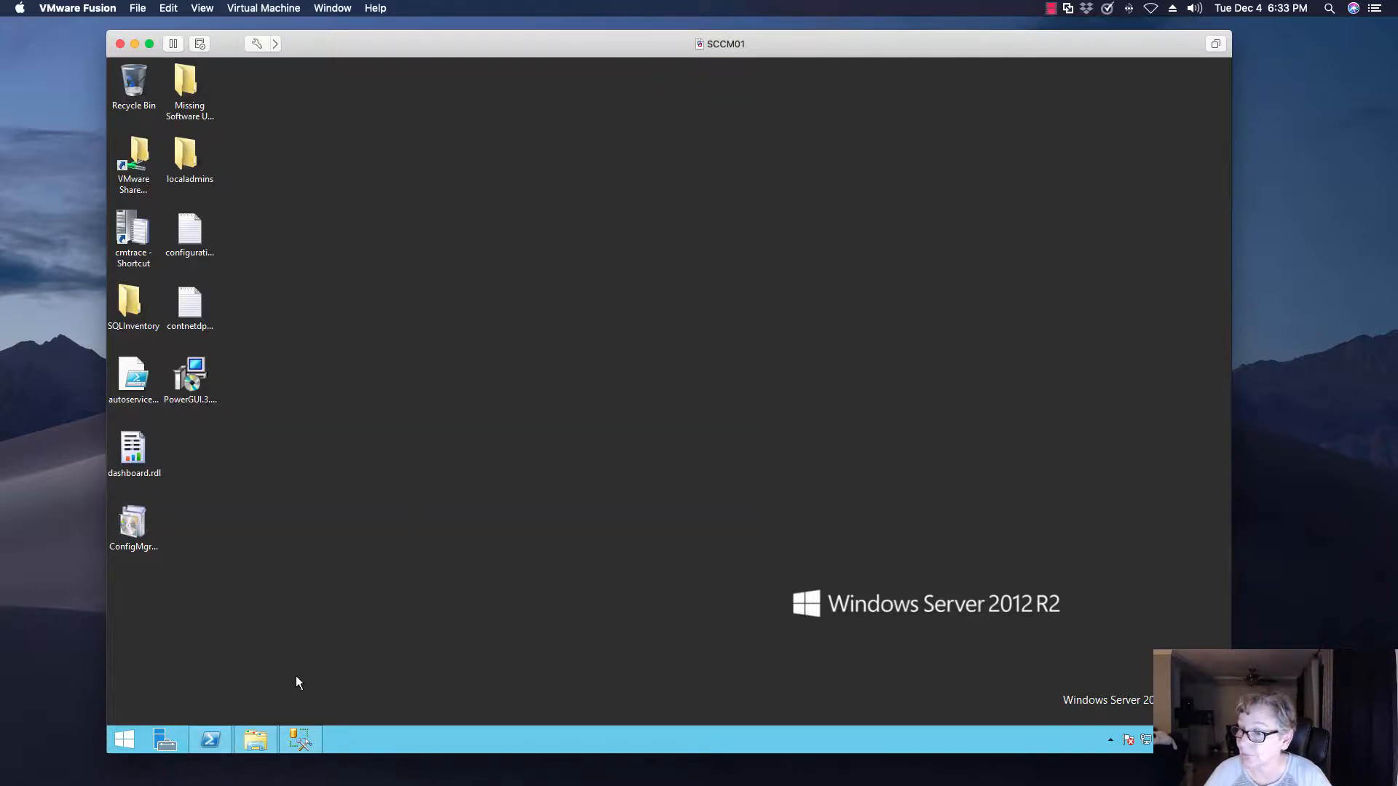
Launch the Configuration Manager console and display Updates and Servicing in the Administration workspace
click(124, 739)
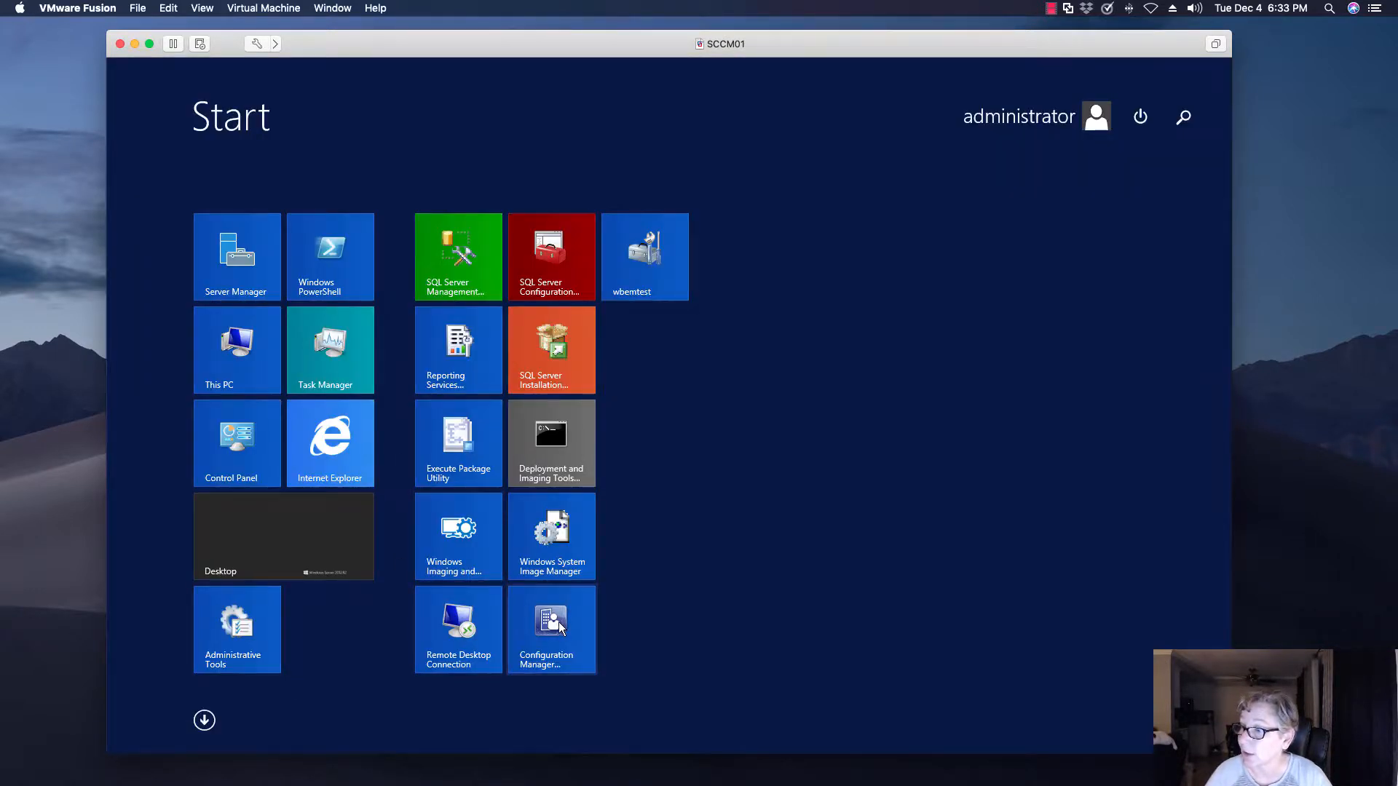
click(558, 622)
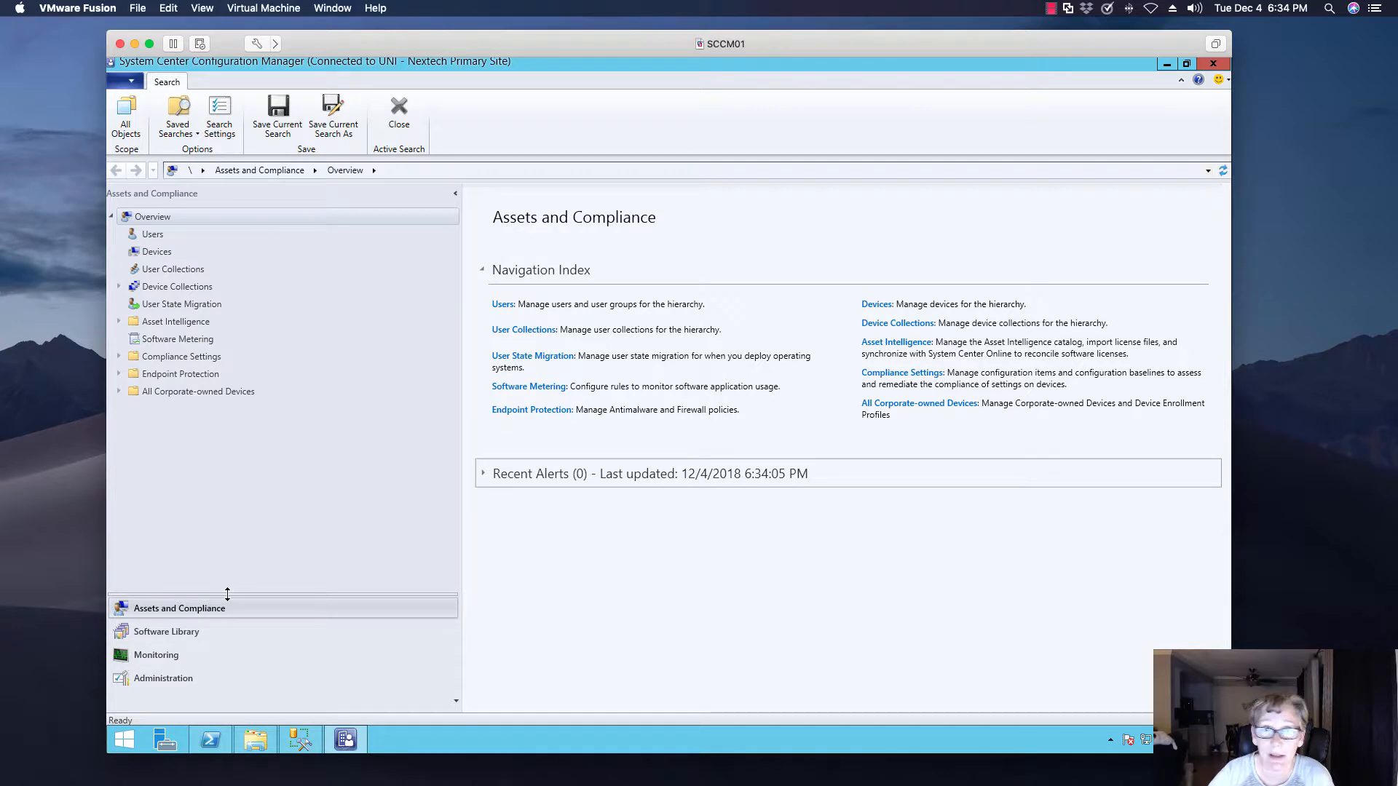
click(195, 678)
click(196, 237)
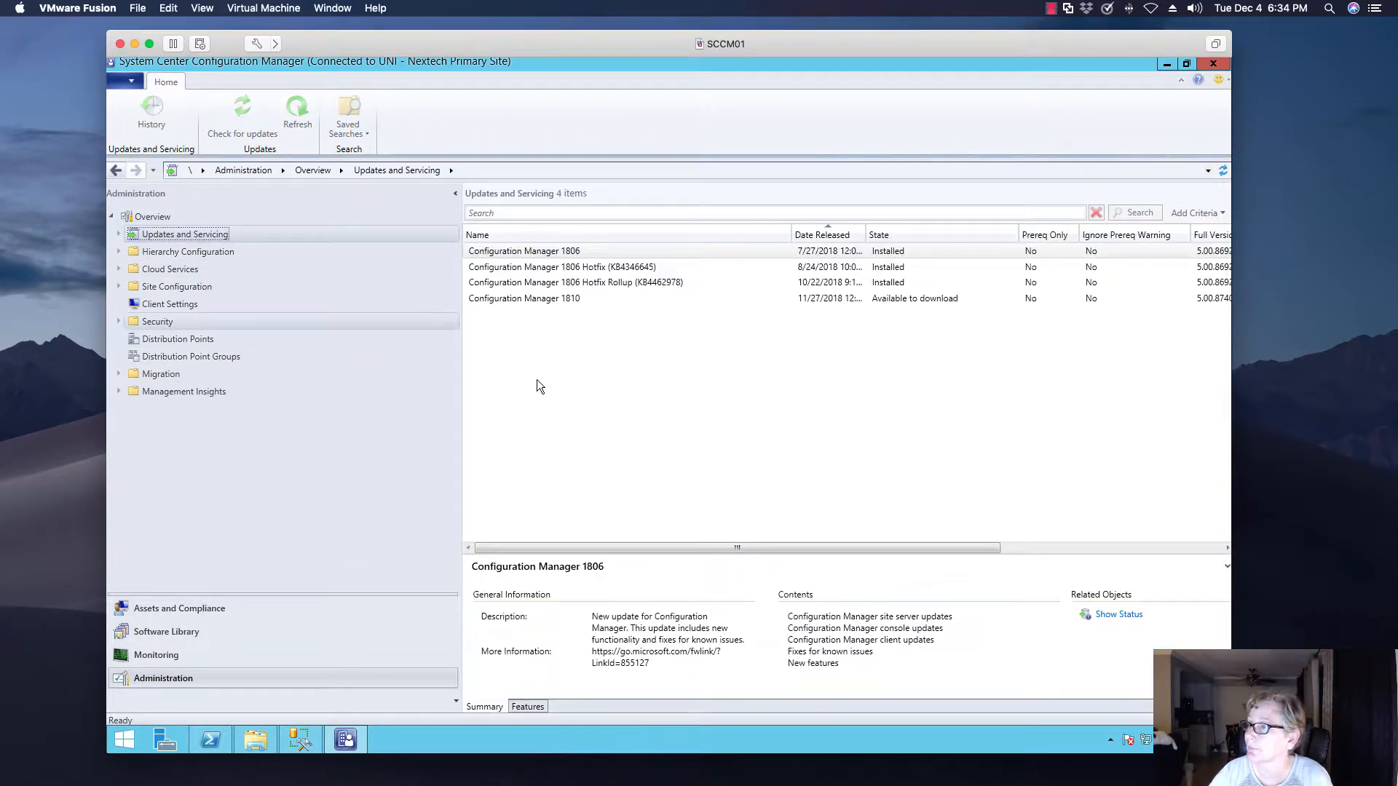
Download the Configuration Manager 1810 update
click(548, 299)
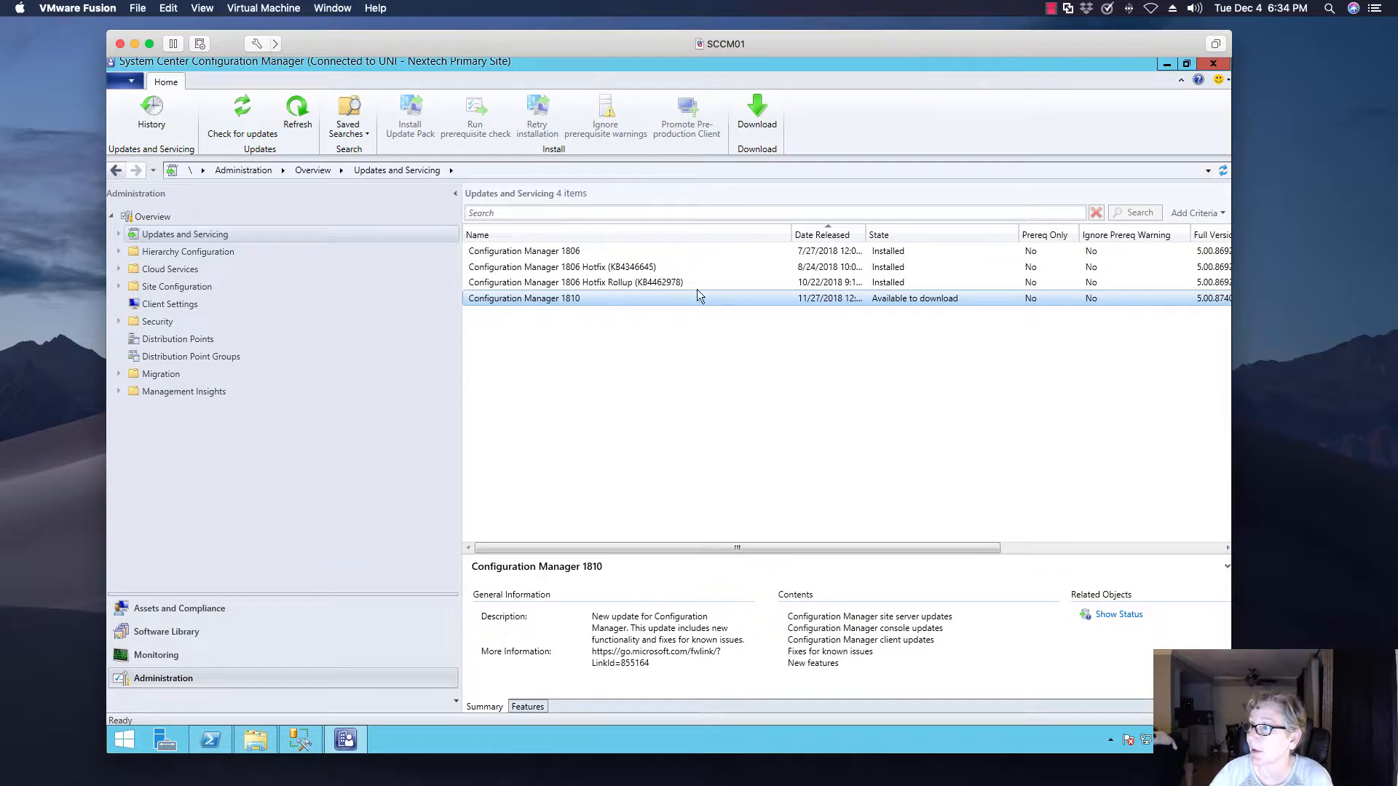
click(757, 113)
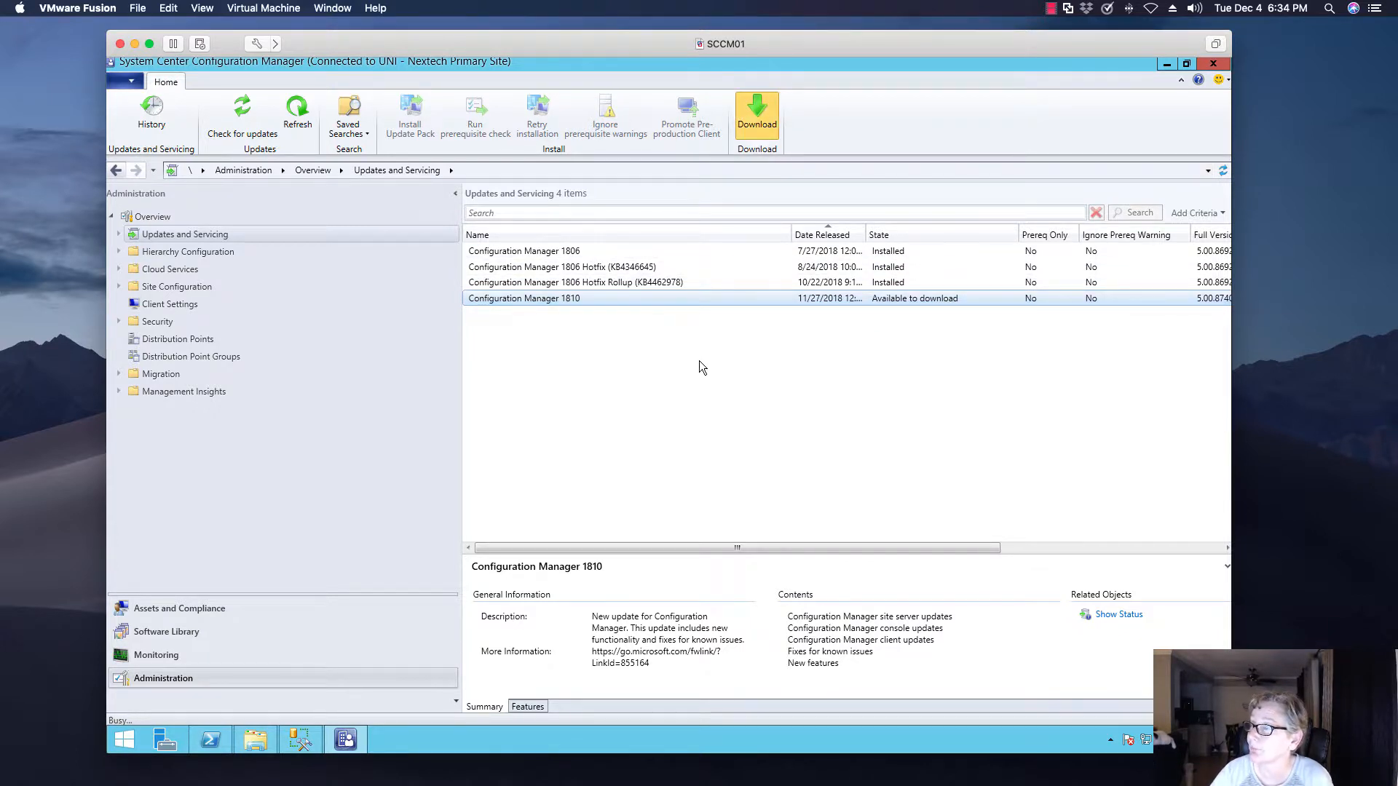
key(Return)
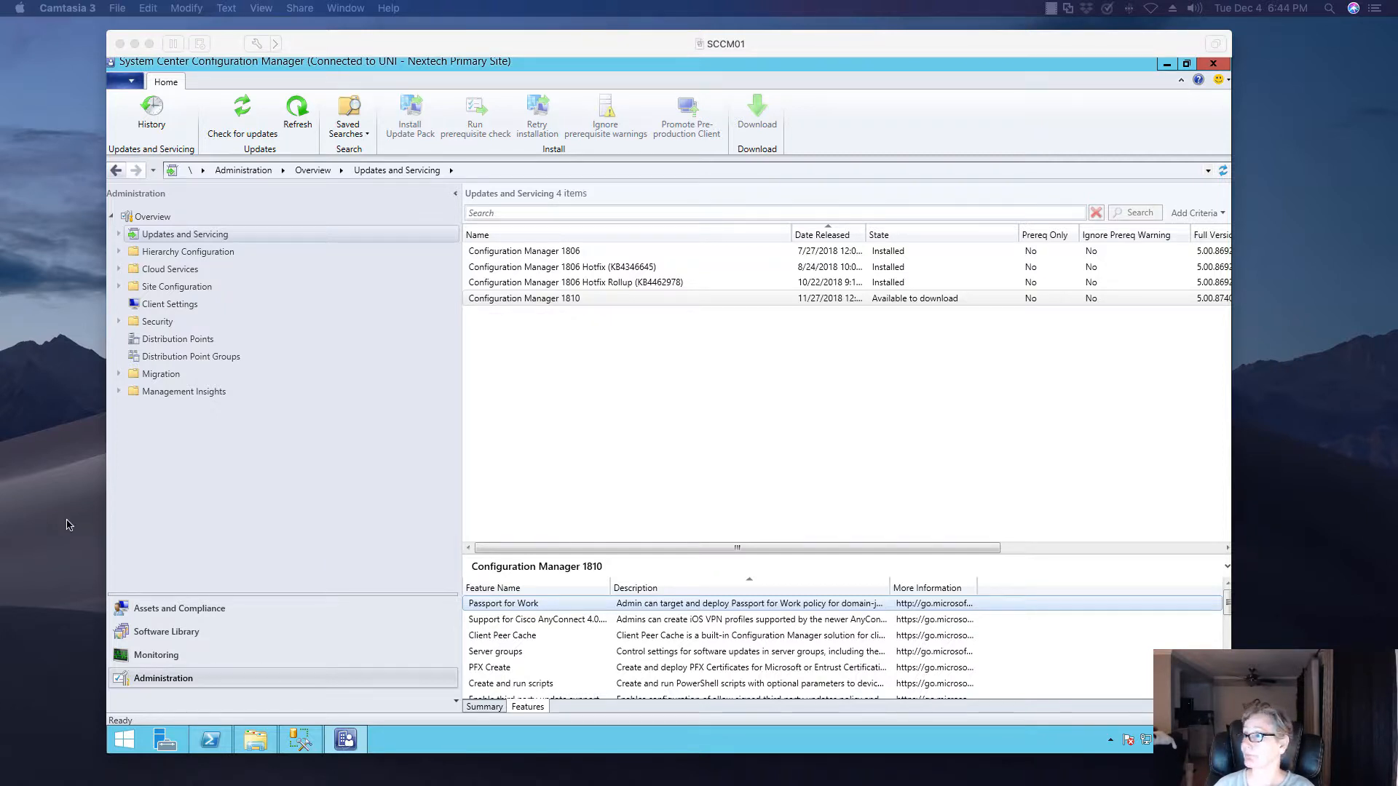
Refresh the Updates and Servicing list and run the prerequisite check for Configuration Manager 1810
click(297, 111)
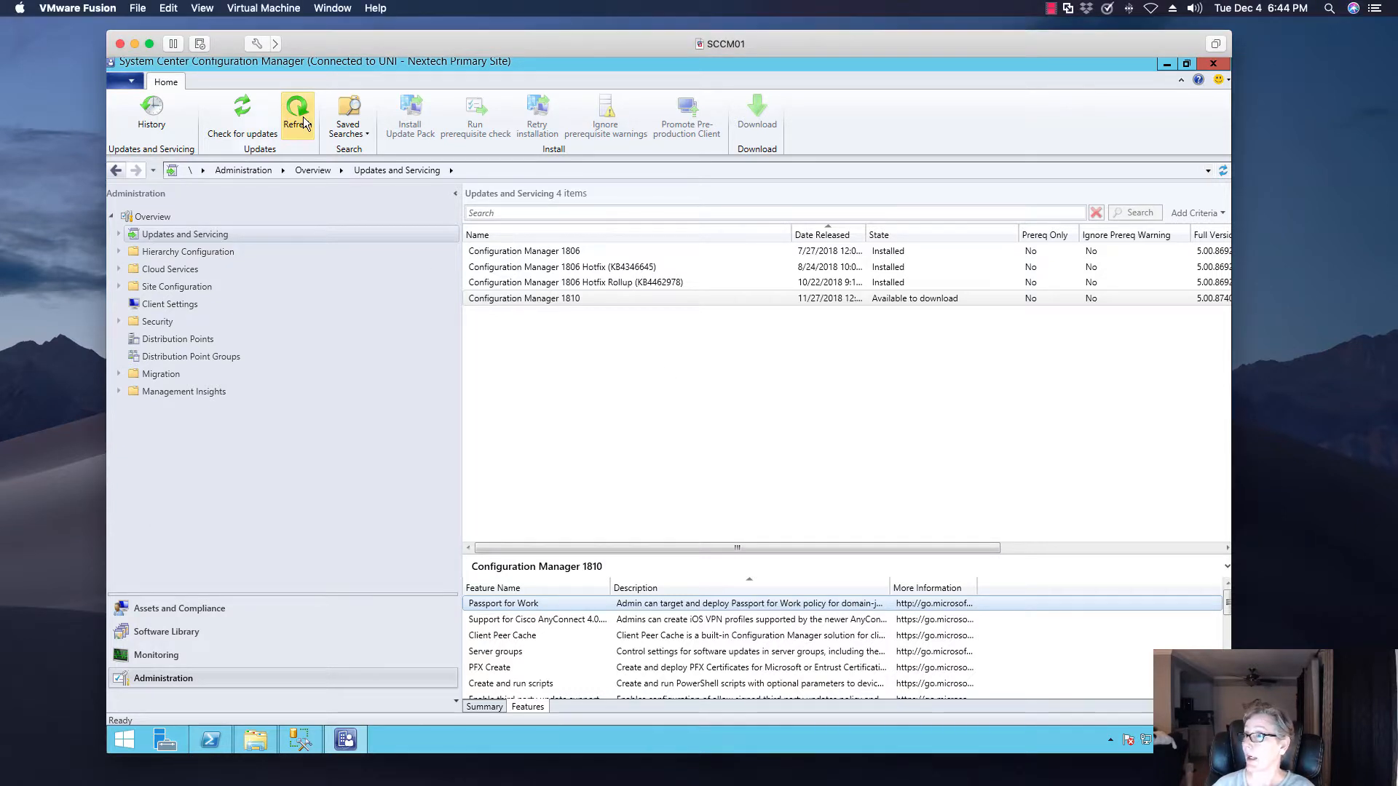
click(297, 110)
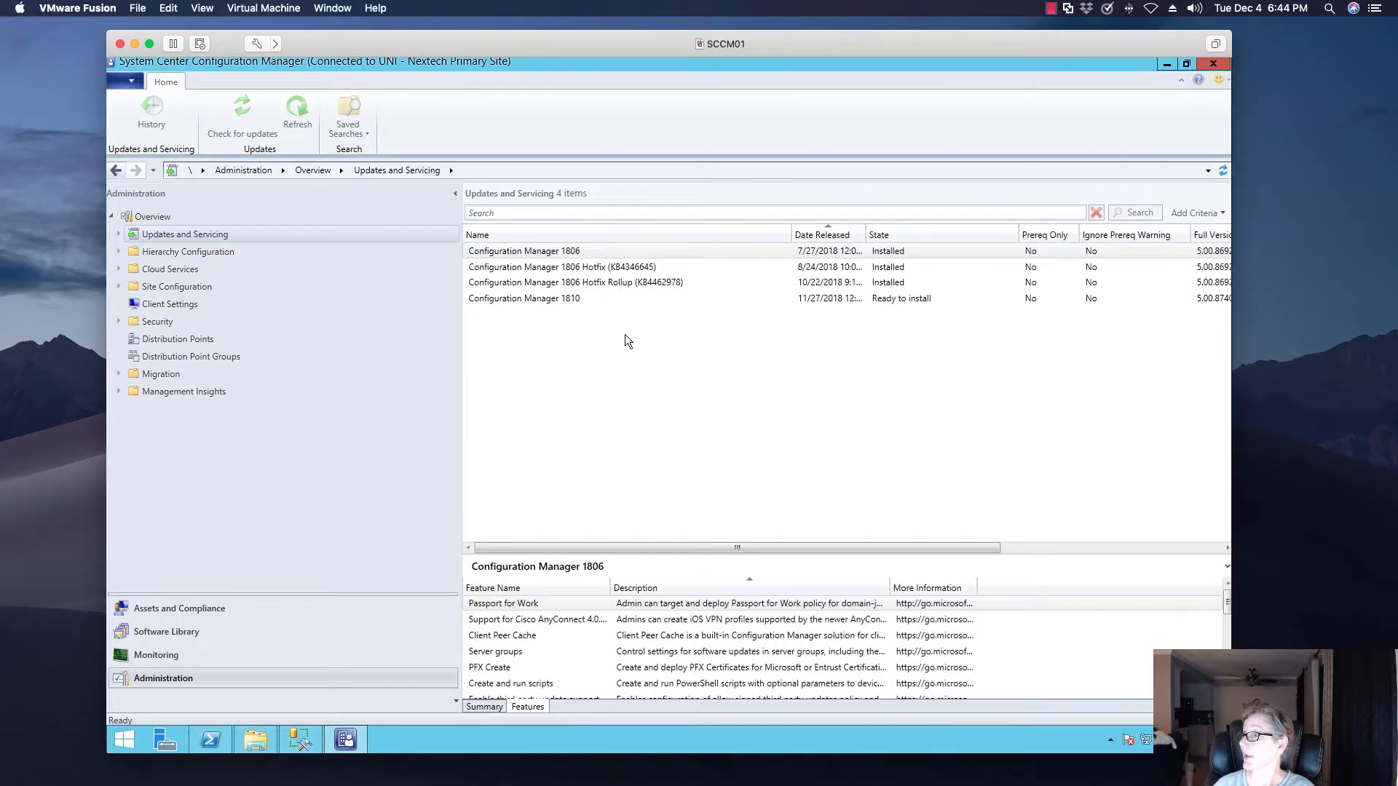
click(562, 299)
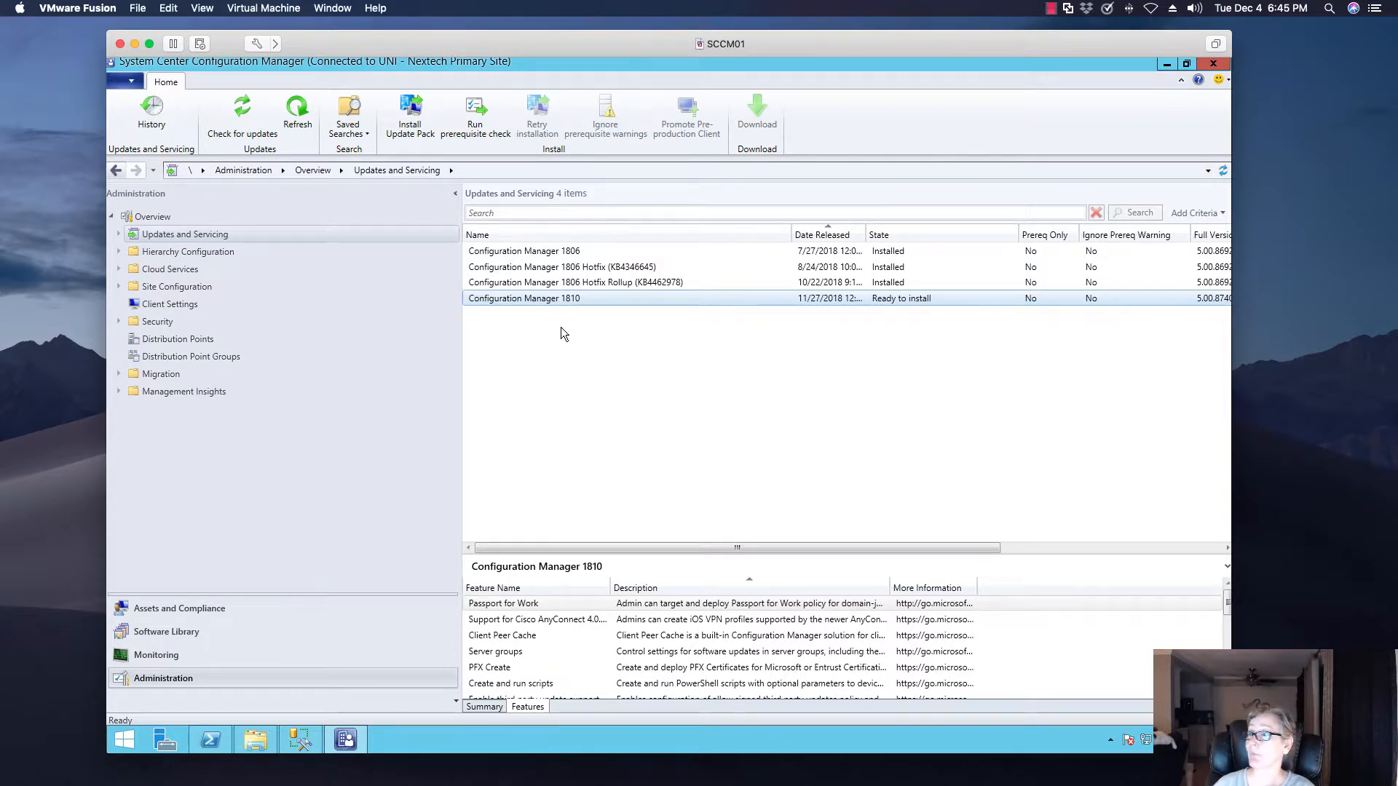
click(477, 135)
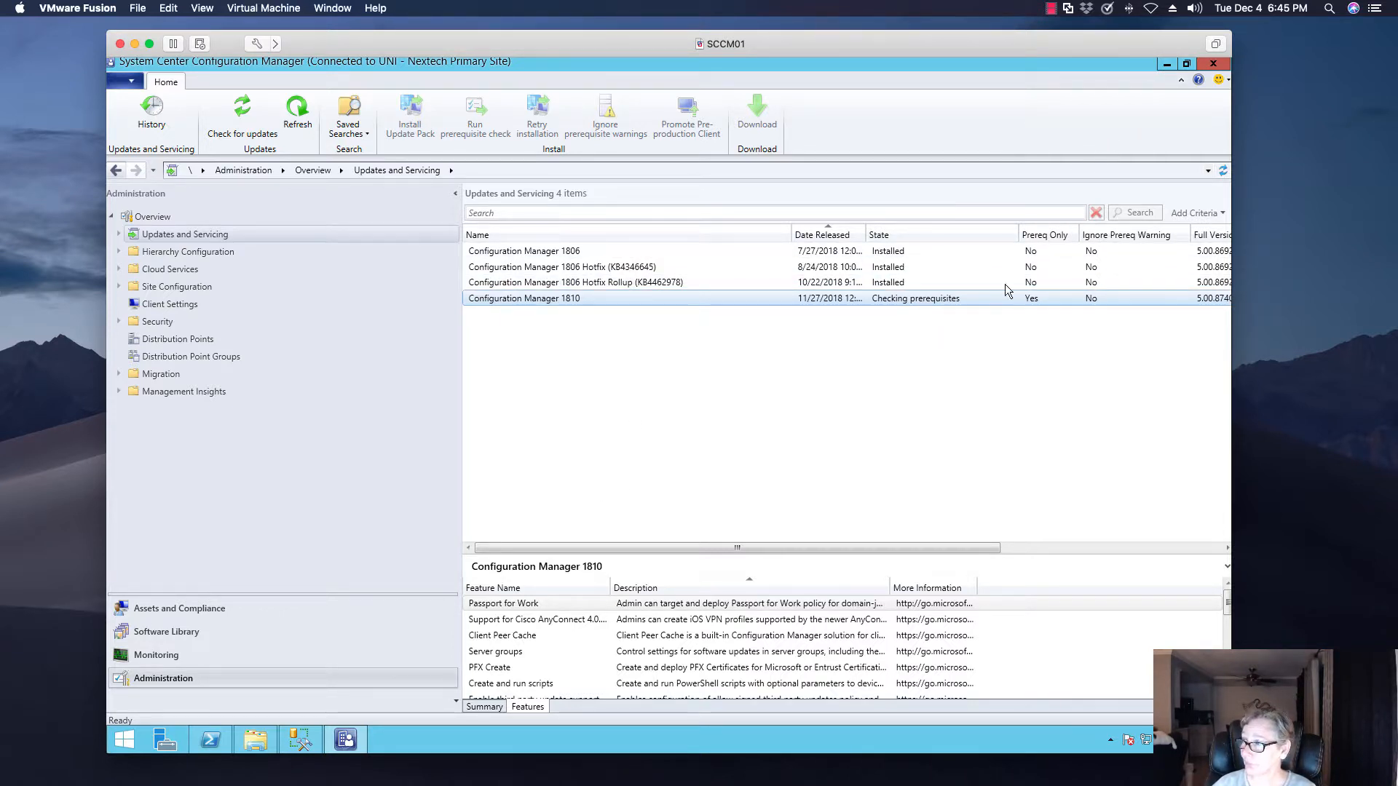
Minimize the console, open CMUpdate.log from the Logs folder in the cmtrace log tool, and examine its latest entries
click(1167, 67)
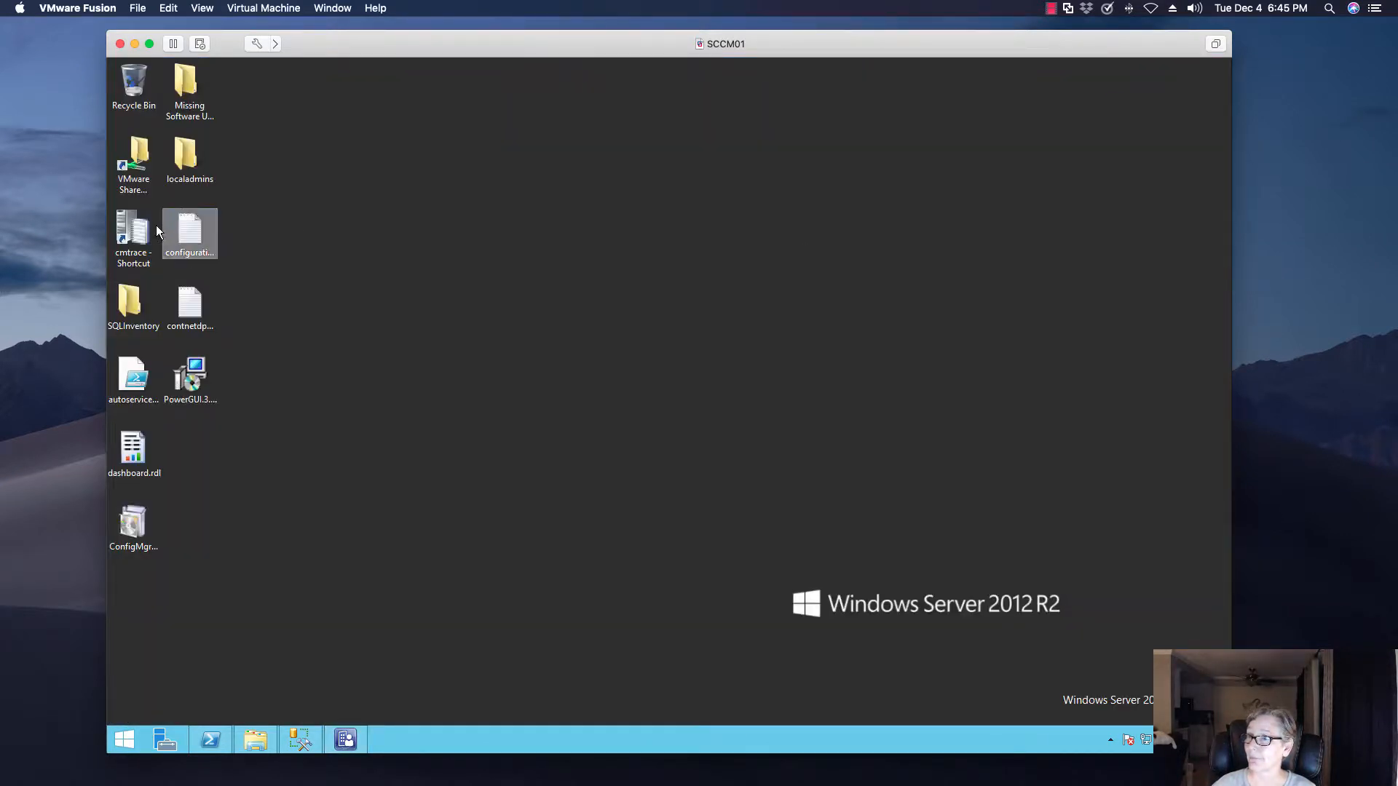
double_click(133, 232)
click(181, 165)
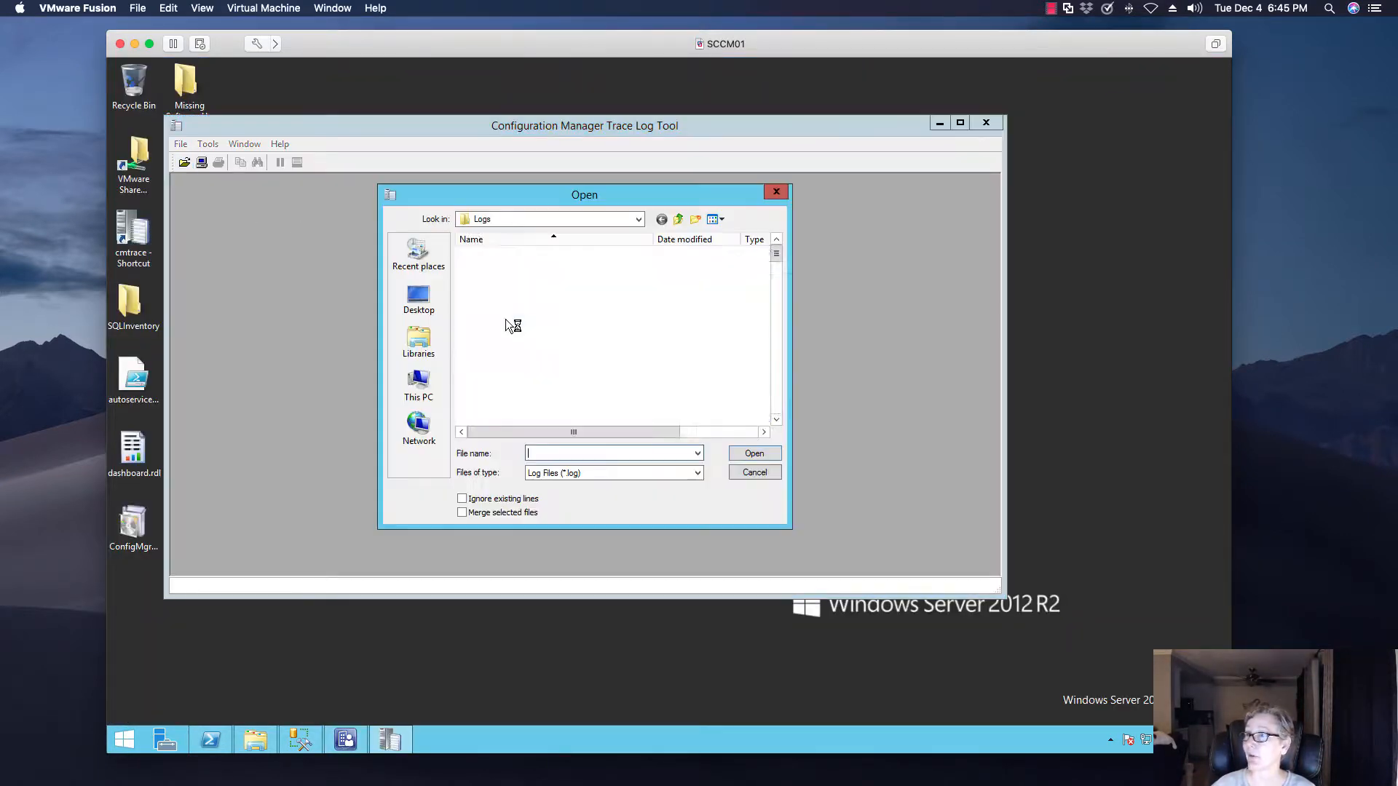
click(537, 392)
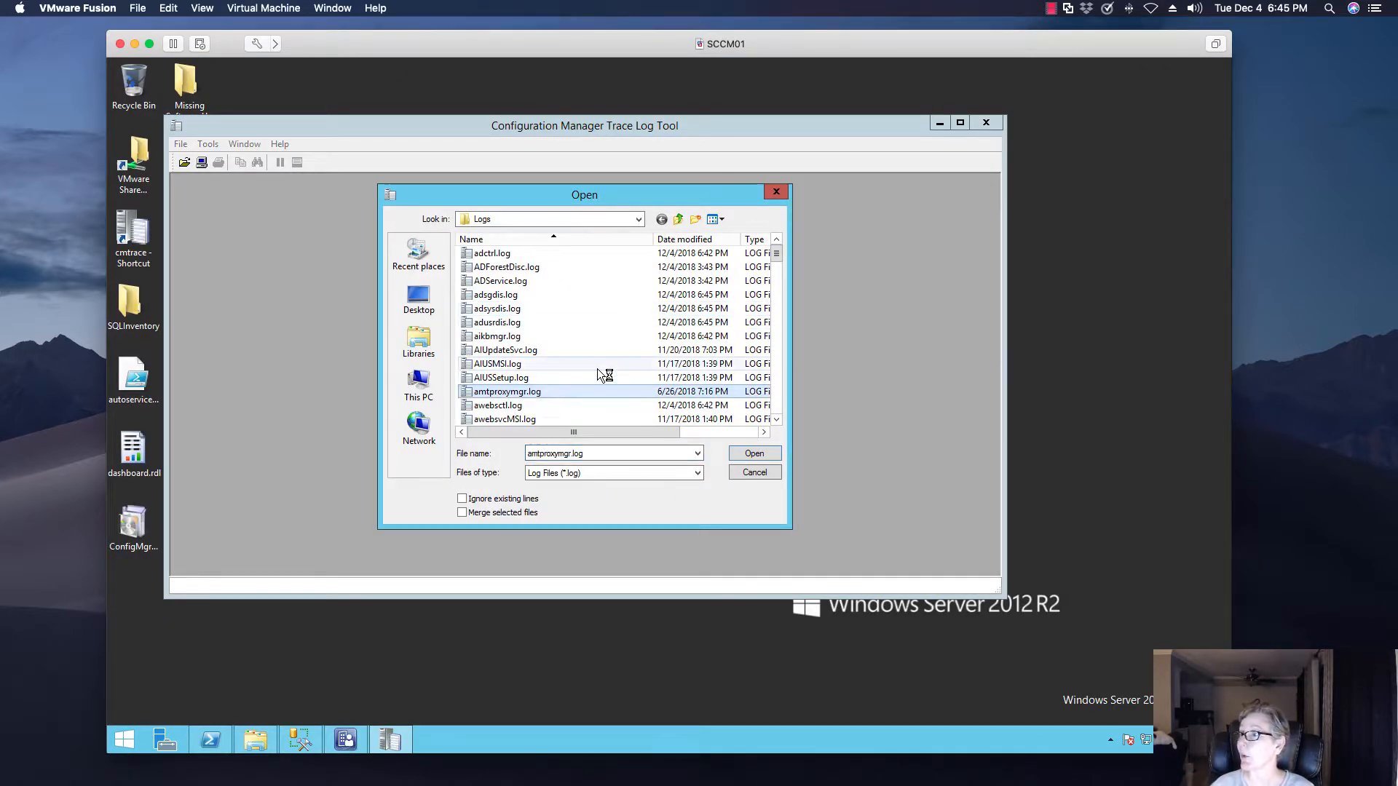
drag(776, 421, 780, 423)
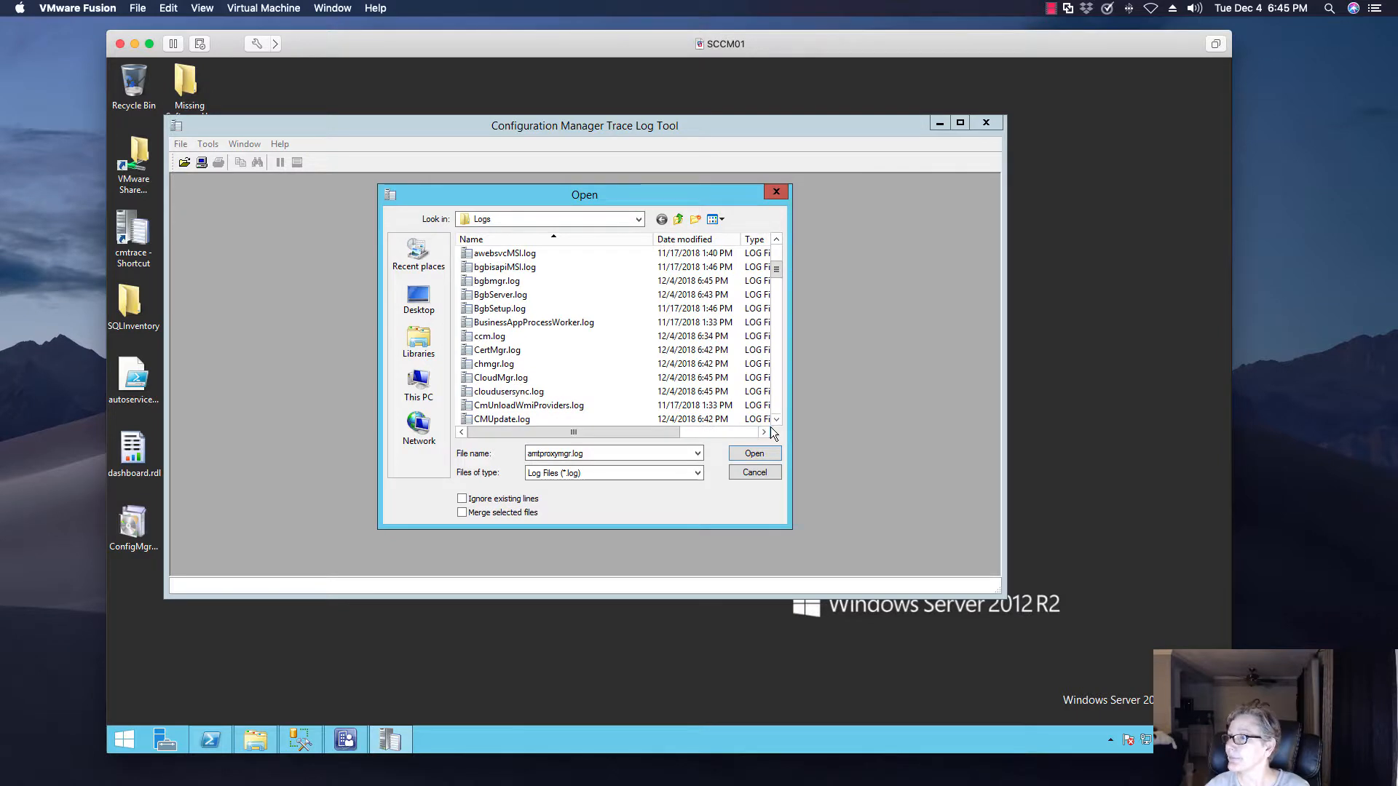
click(539, 419)
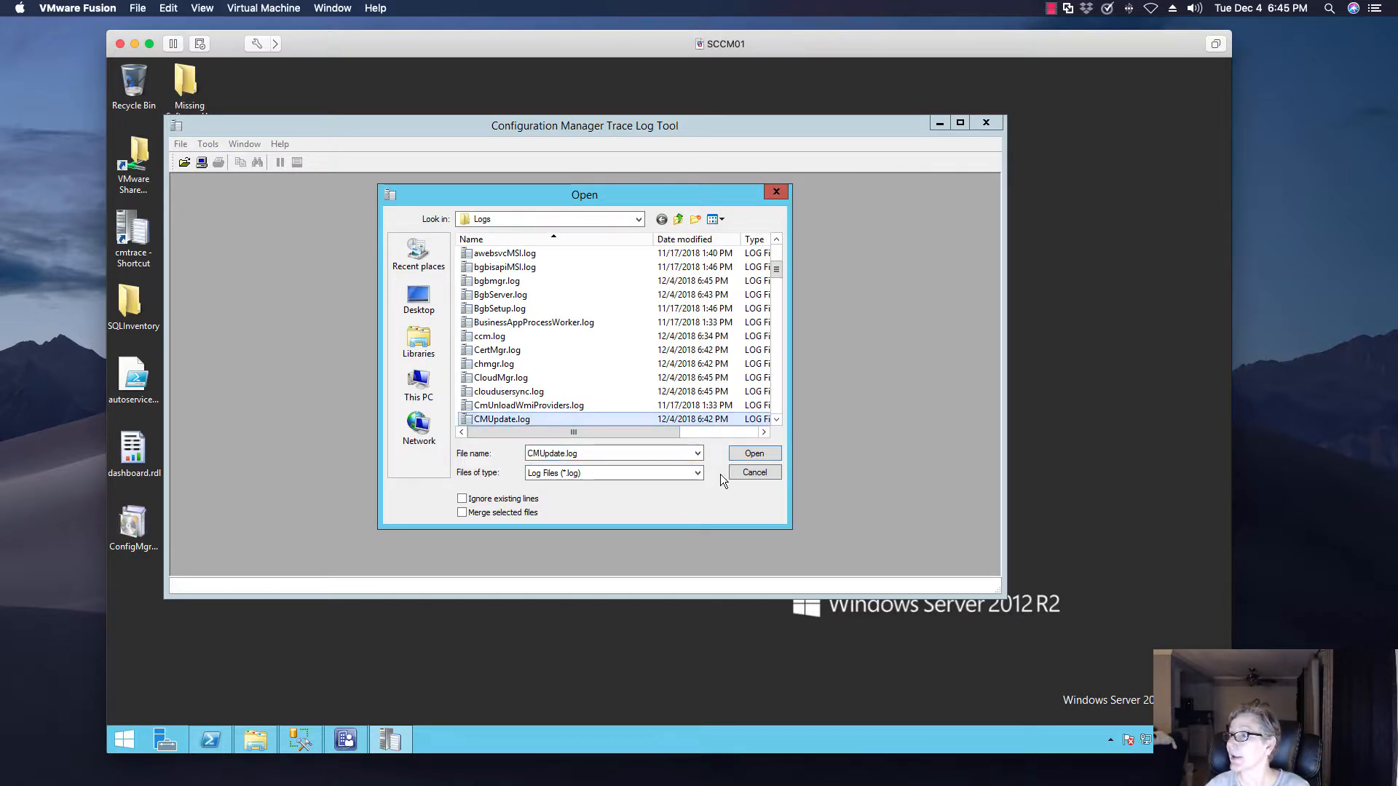
click(751, 450)
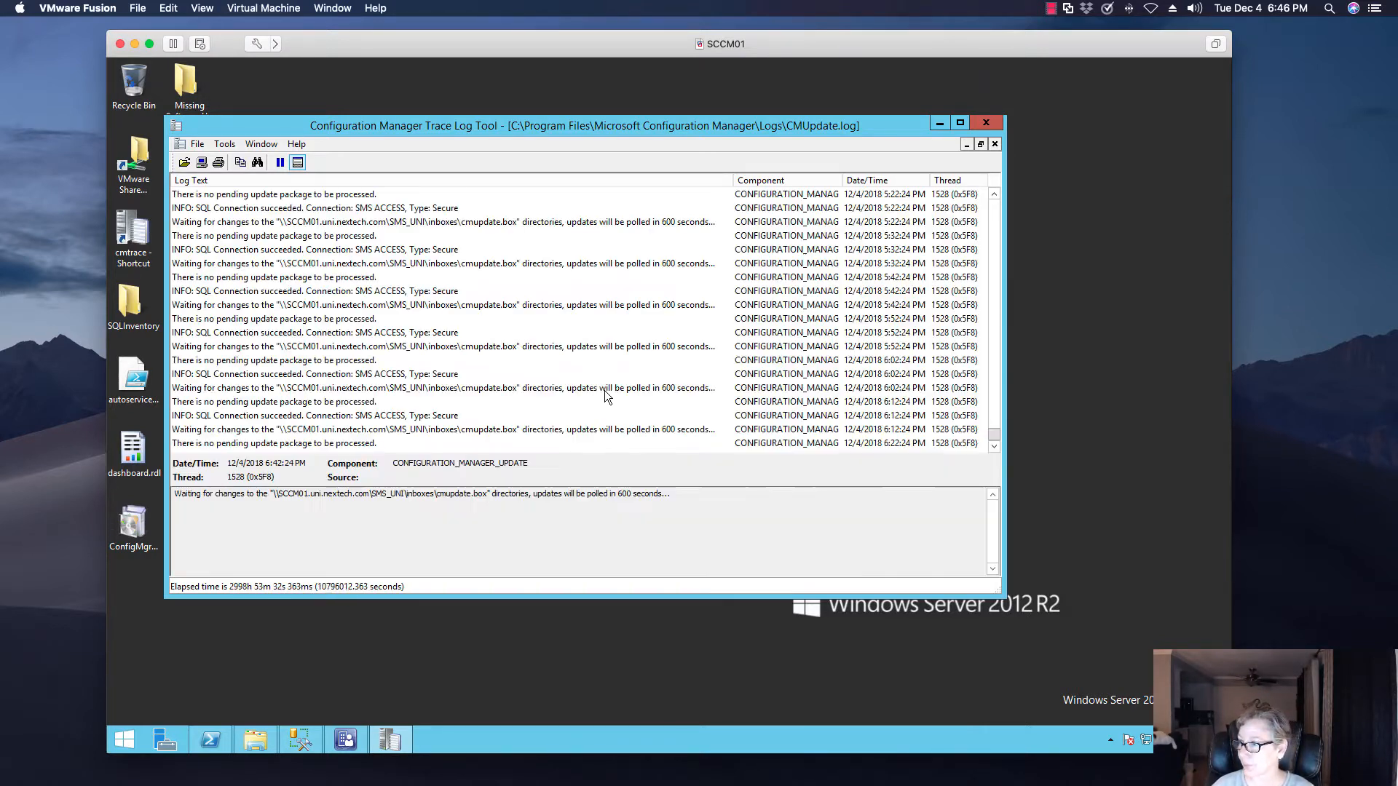
scroll(605, 325, down, 1)
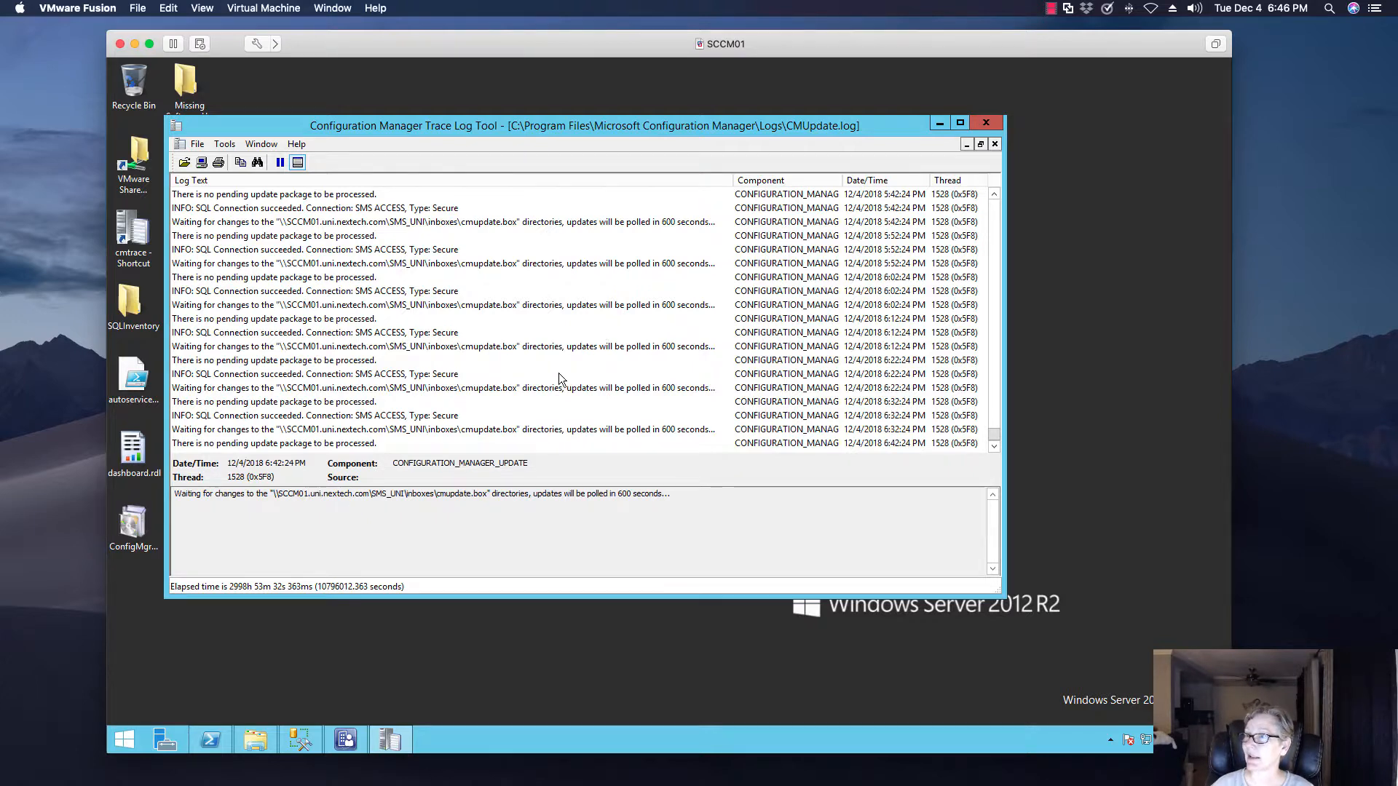
click(558, 374)
scroll(582, 408, down, 1)
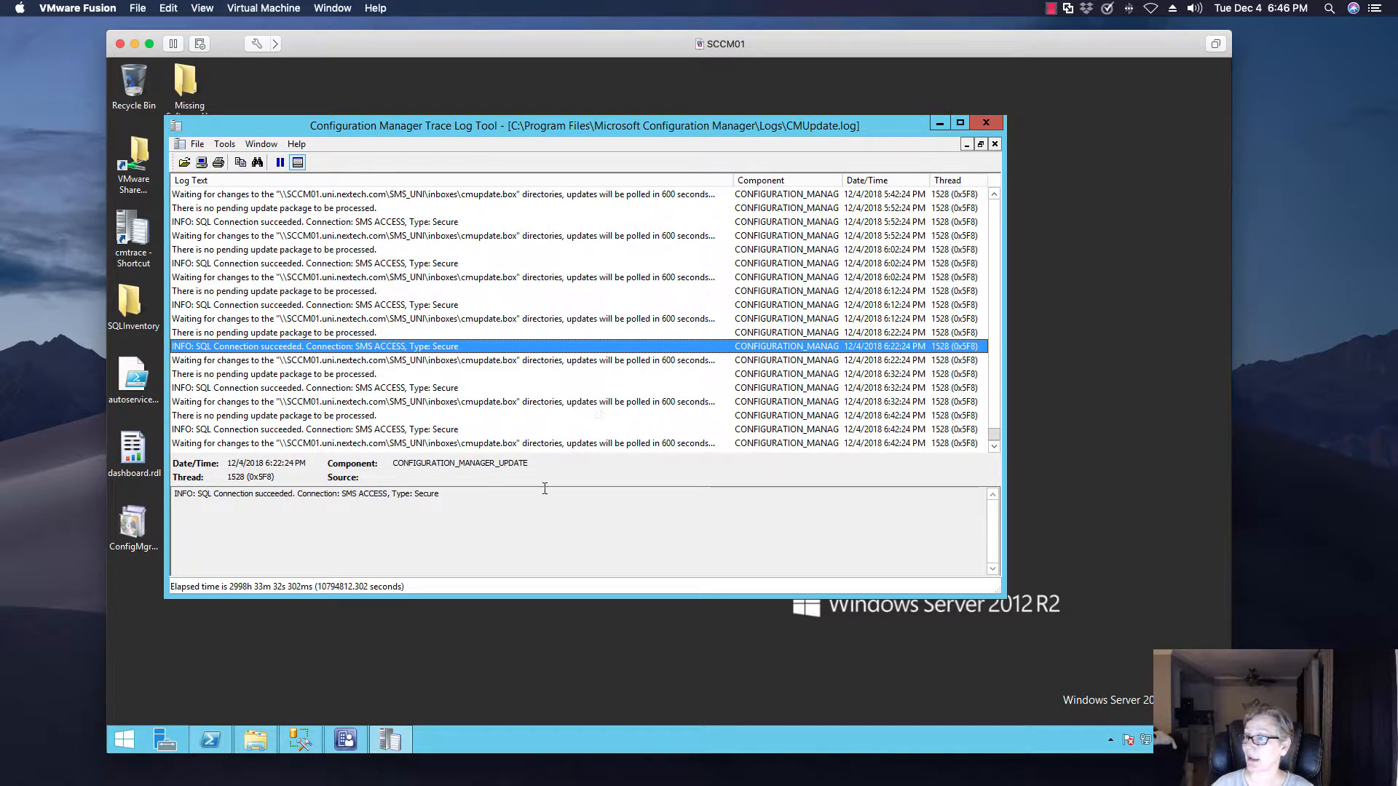
In the console's Monitoring workspace, view Updates and Servicing Status with full package names, and inspect the detailed installation status of Configuration Manager 1806
click(345, 740)
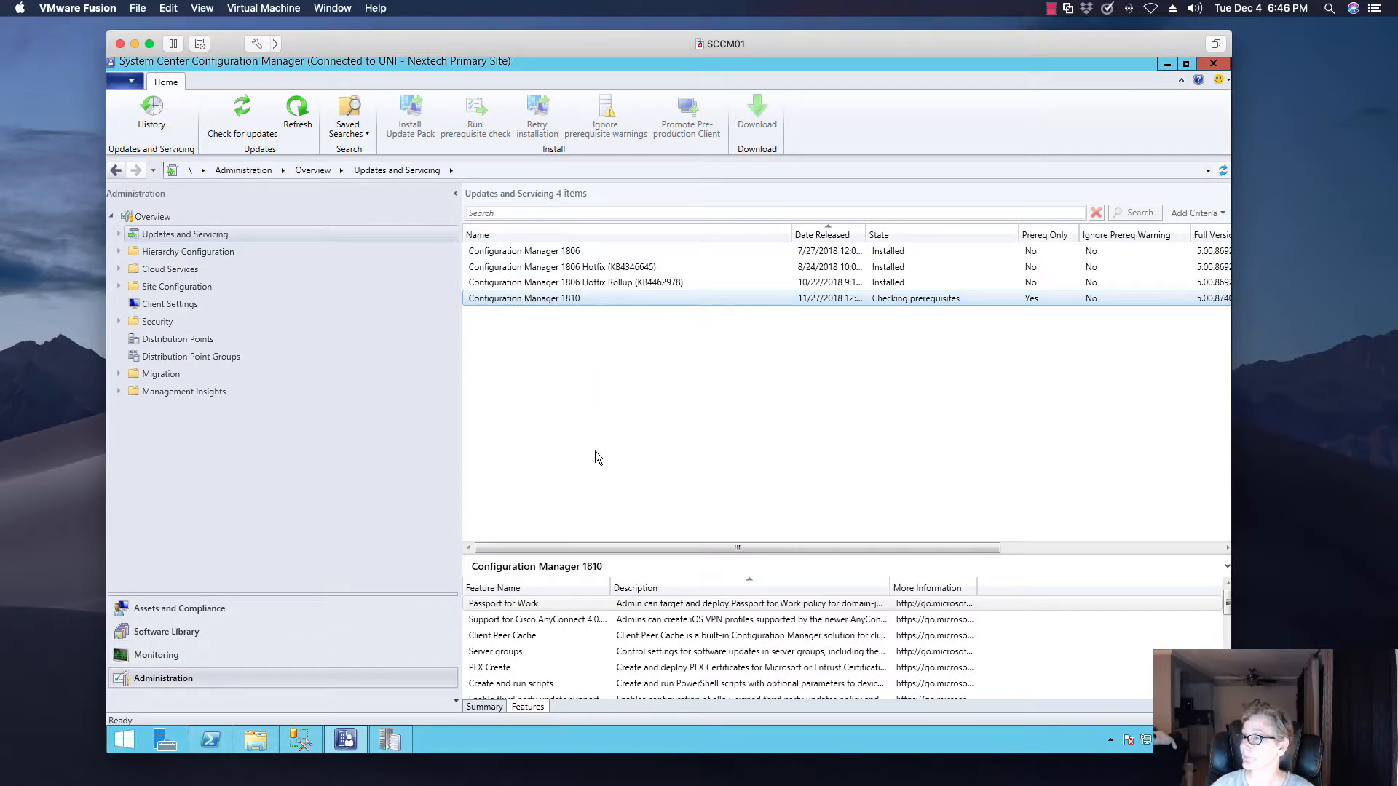
click(218, 657)
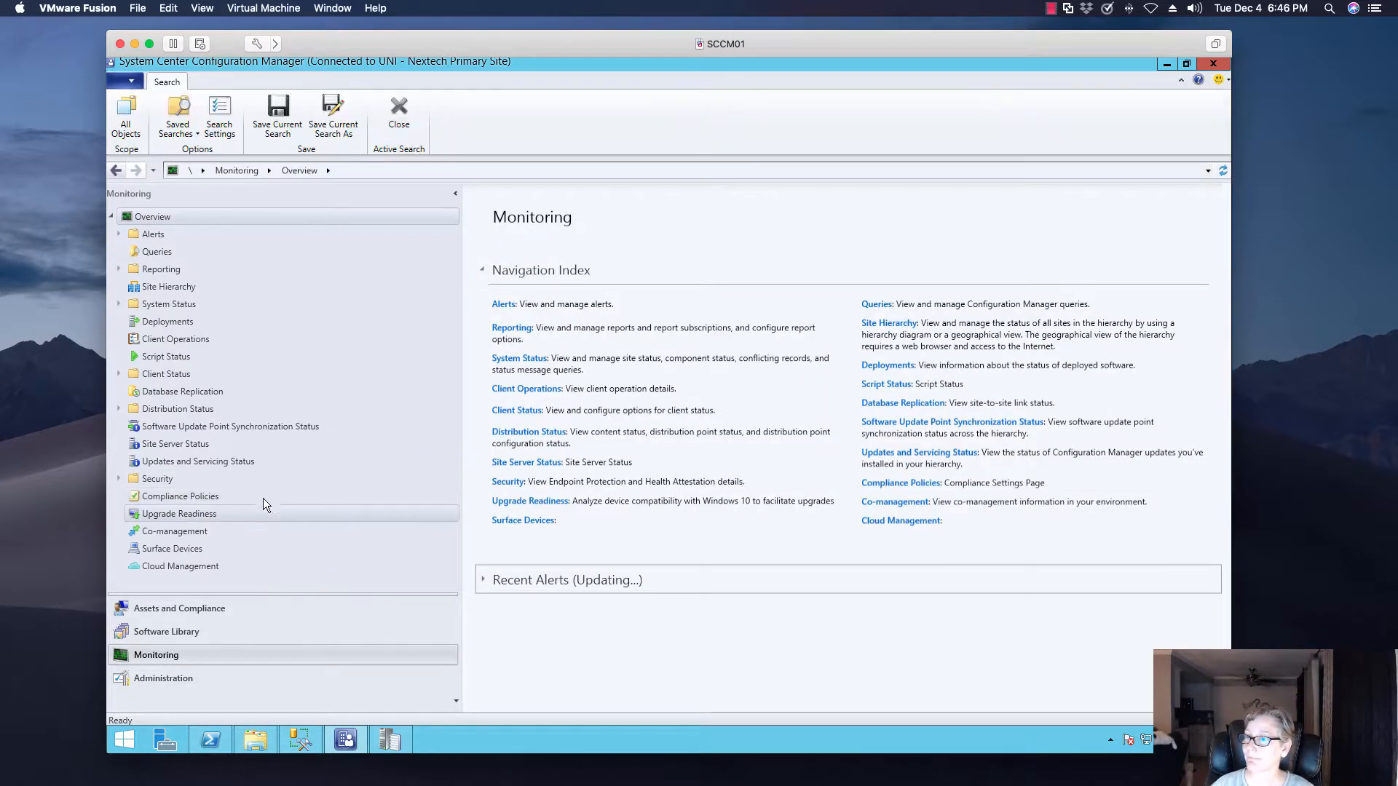
click(256, 461)
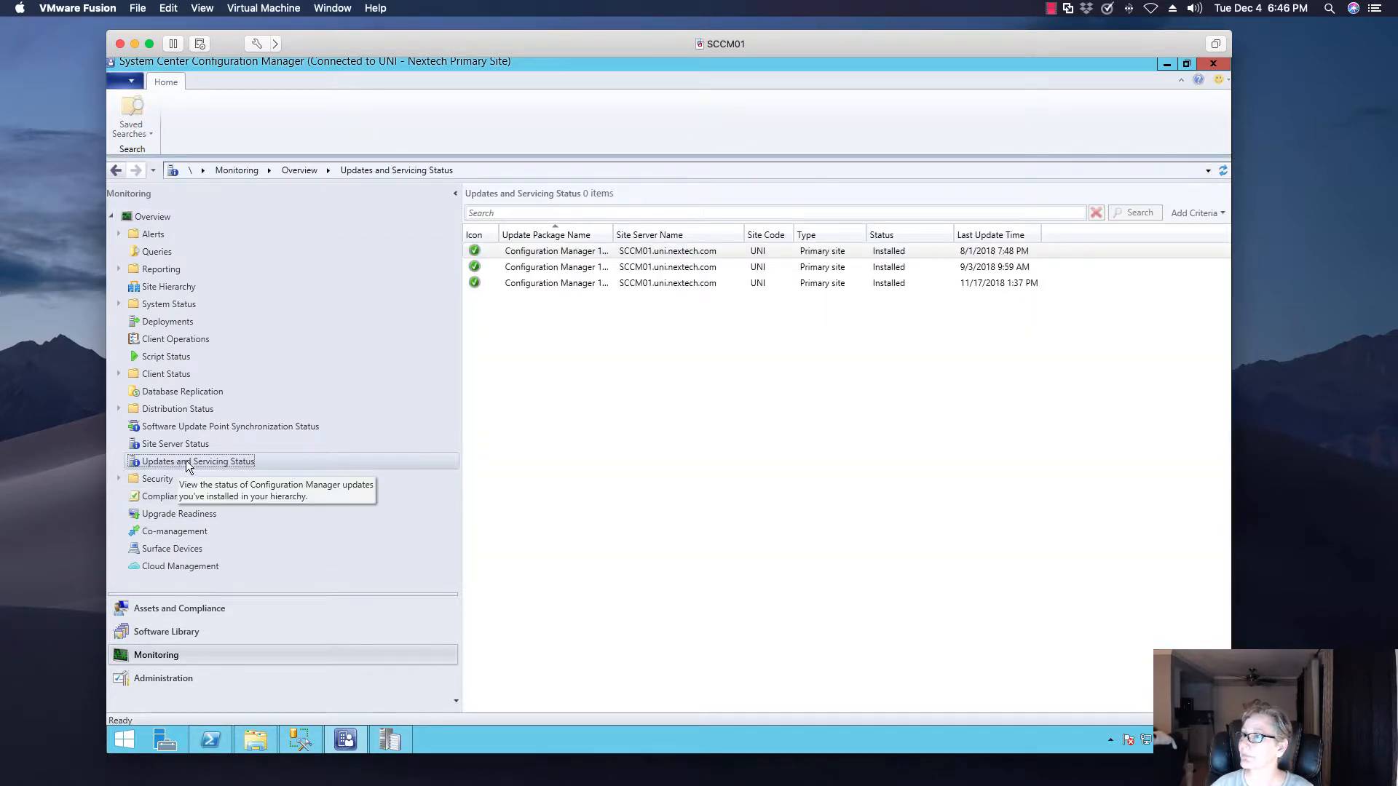
drag(607, 234, 725, 234)
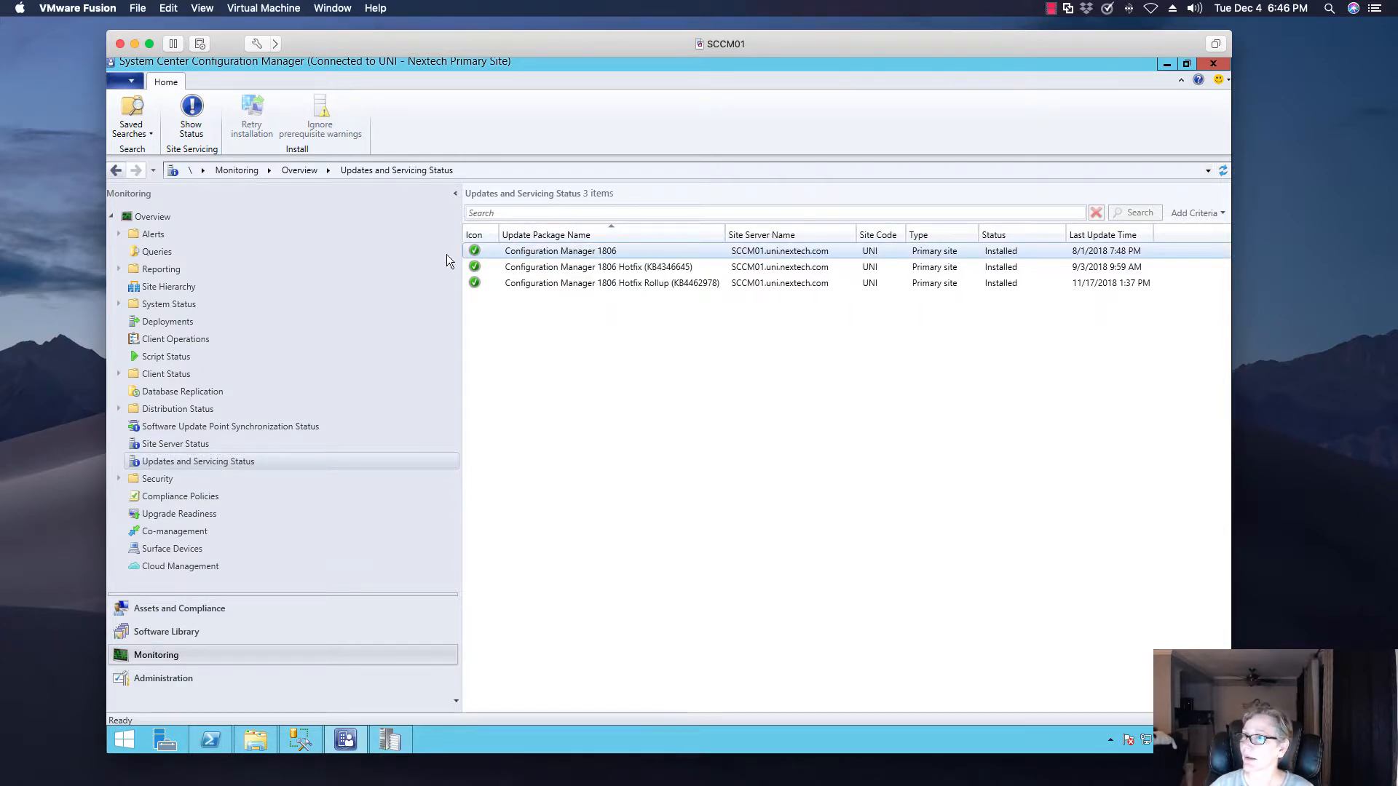
click(193, 120)
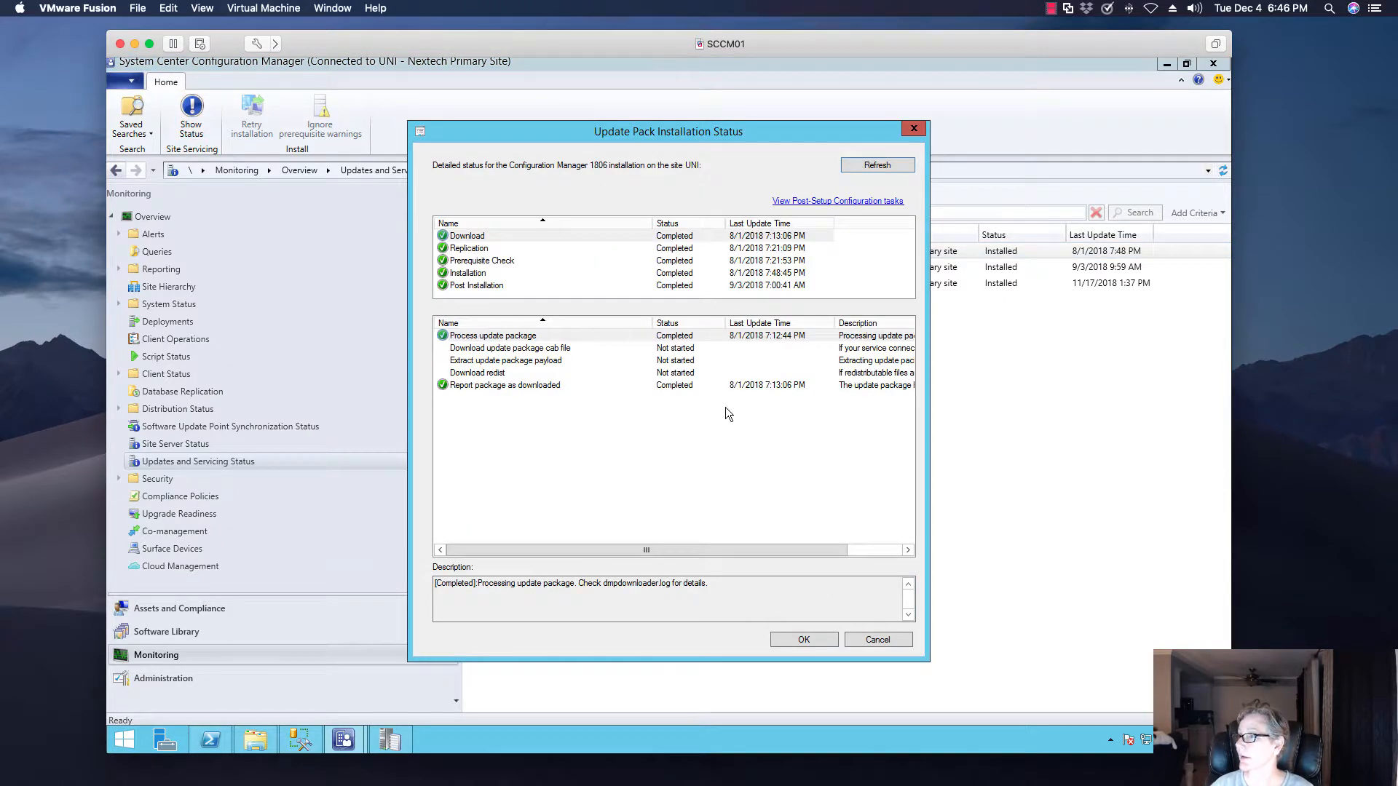
click(878, 640)
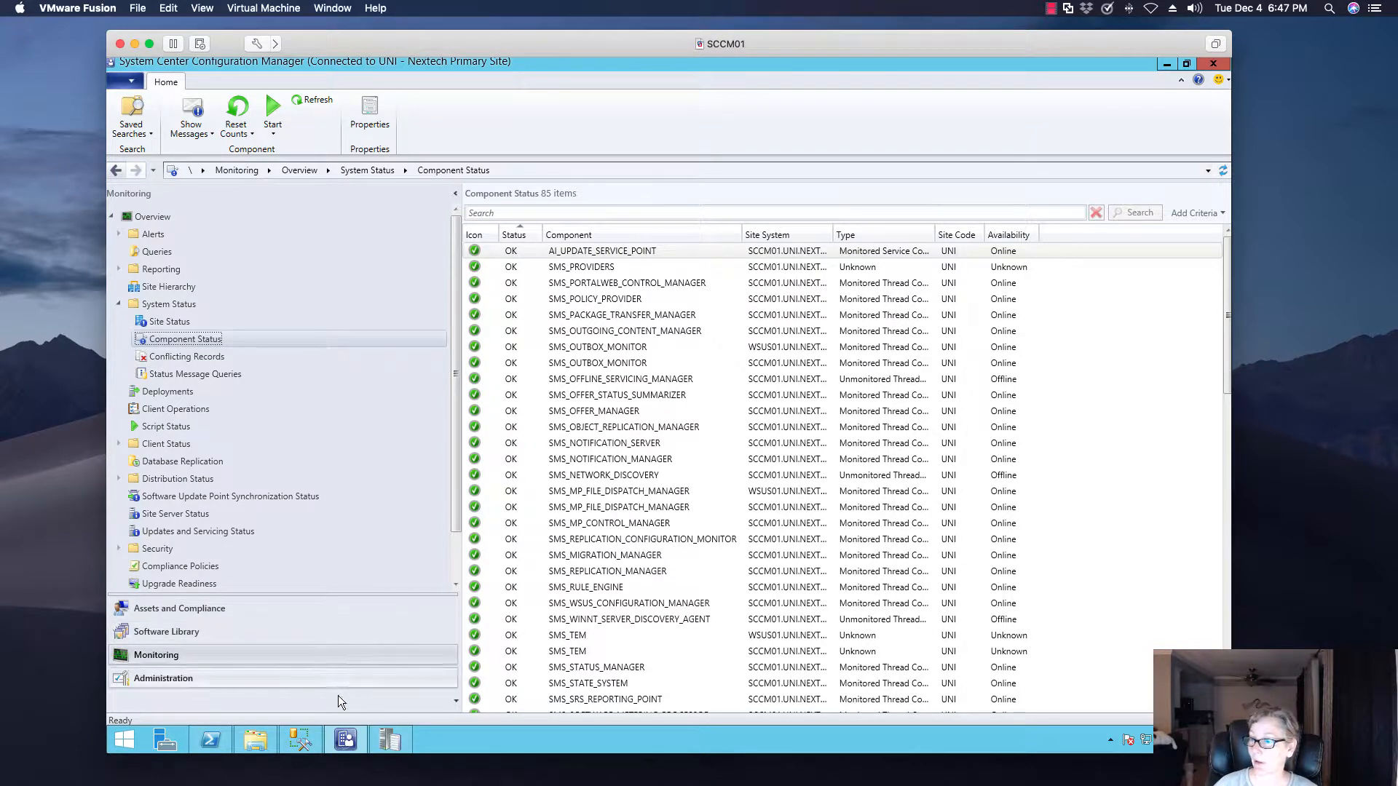
Recheck the most recent entries in CMUpdate.log and minimize the log viewer
click(390, 744)
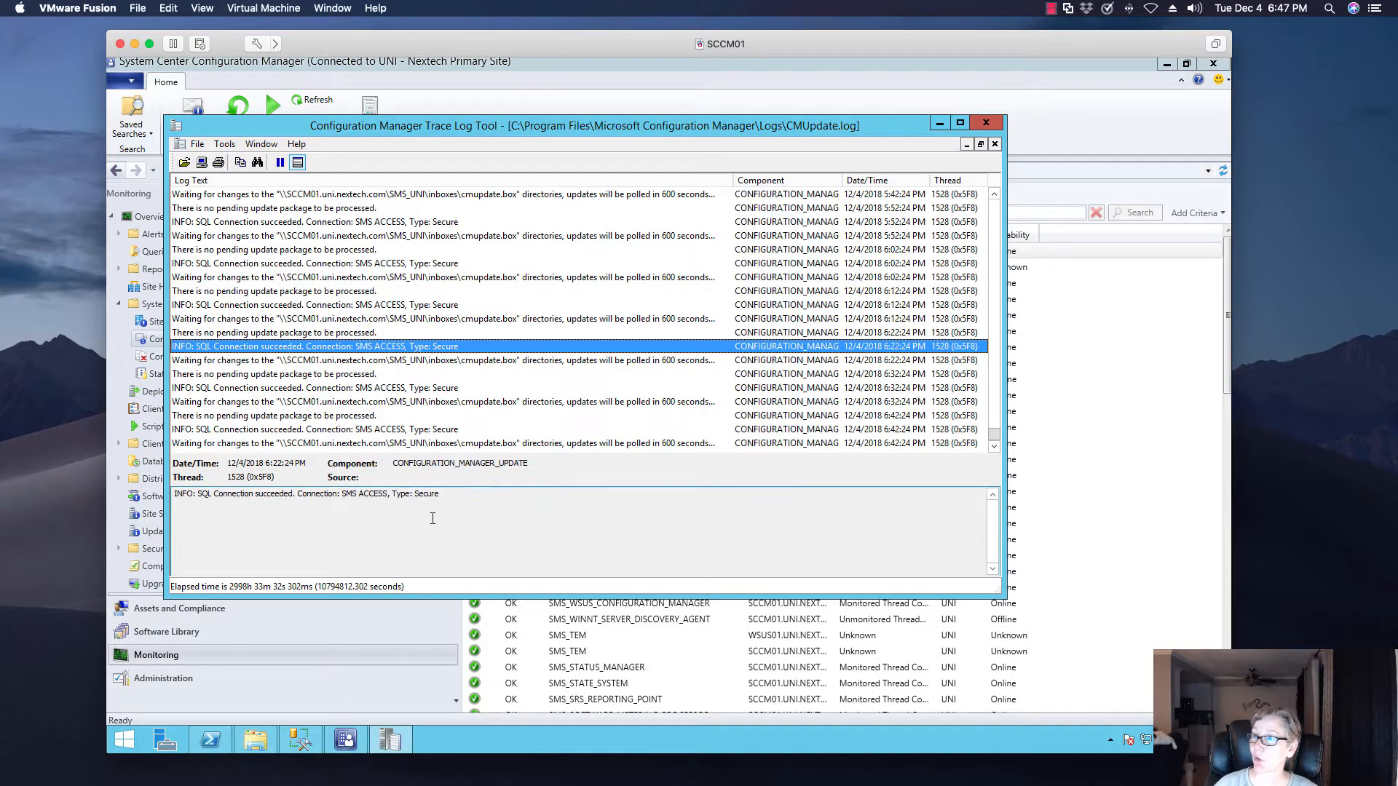
click(430, 404)
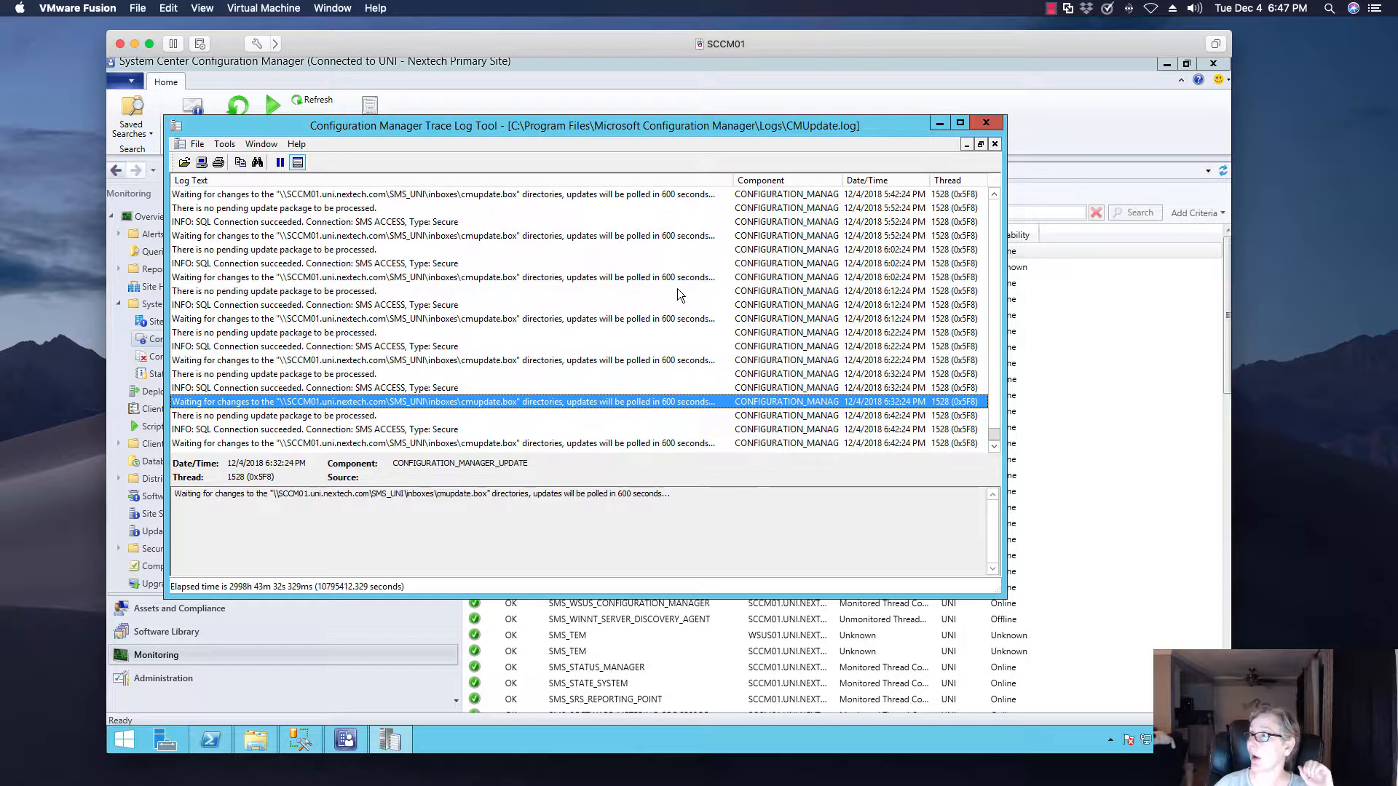
click(939, 123)
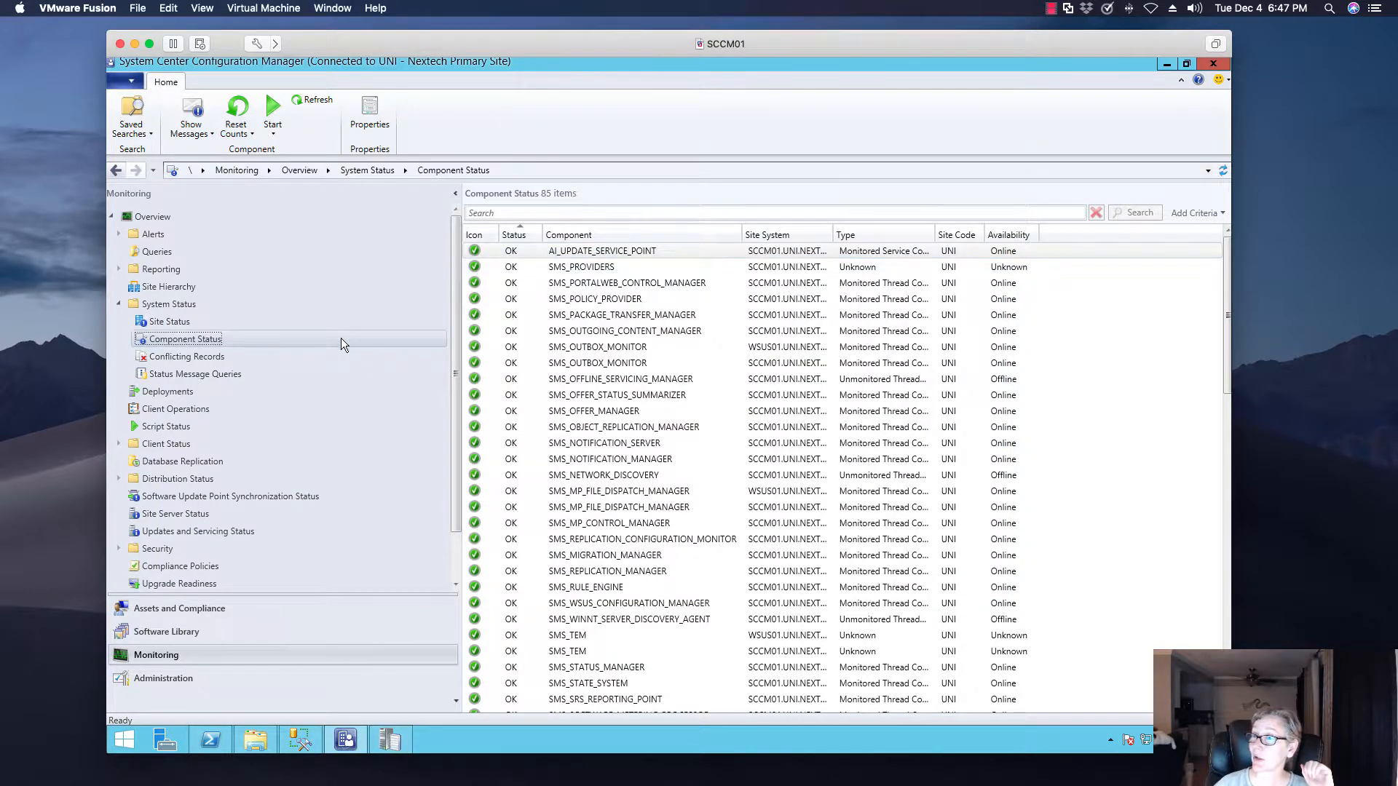
Review Site Status and Component Status under System Status for unhealthy site systems and components
click(202, 321)
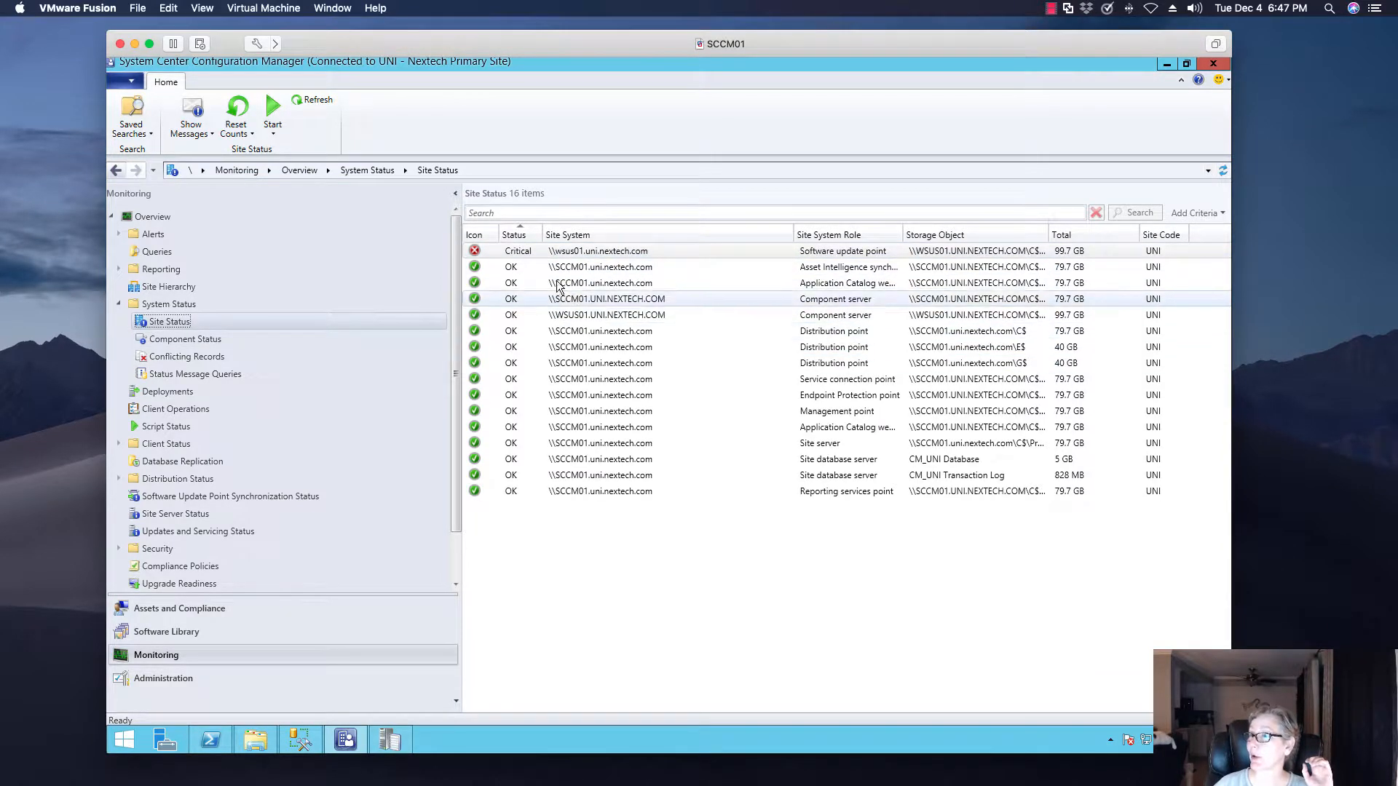
click(248, 339)
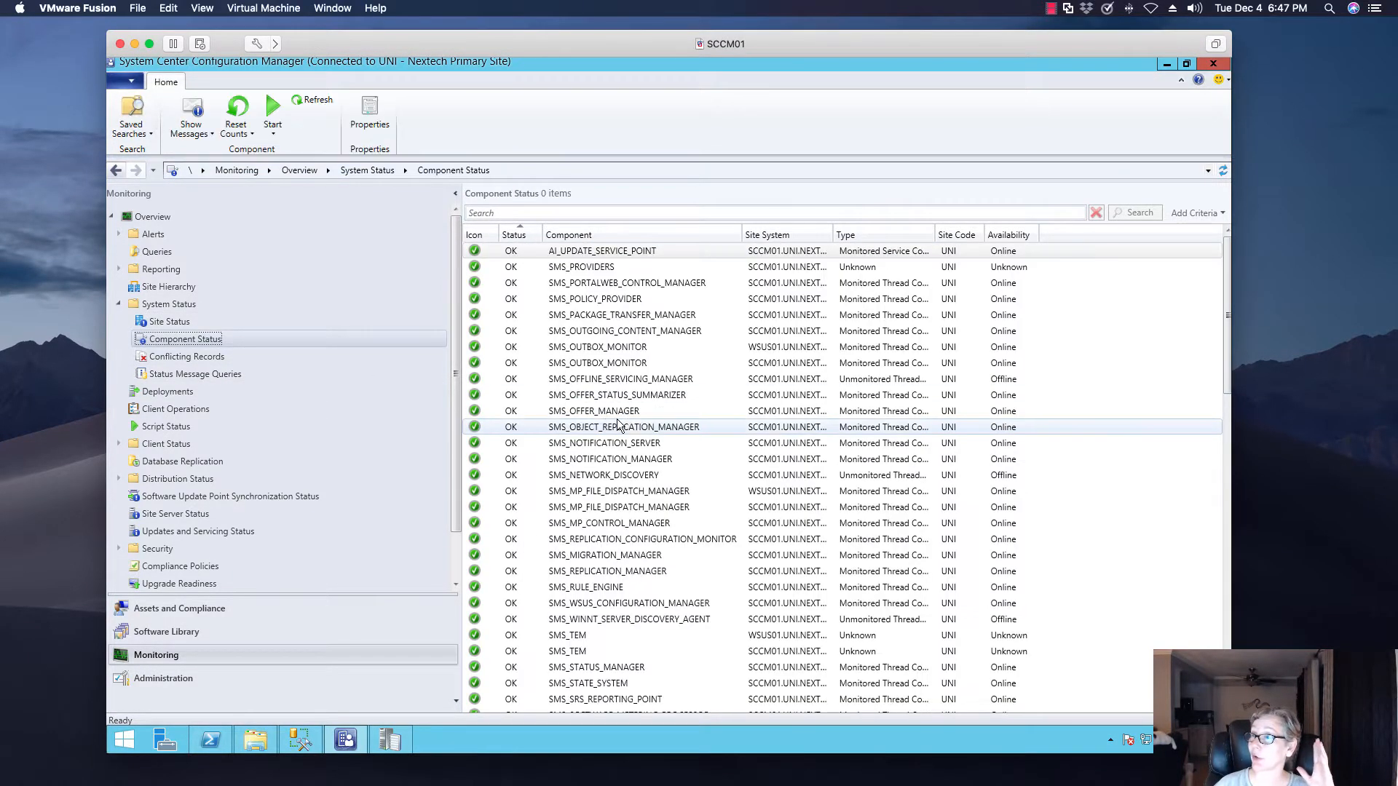
scroll(640, 448, down, 10)
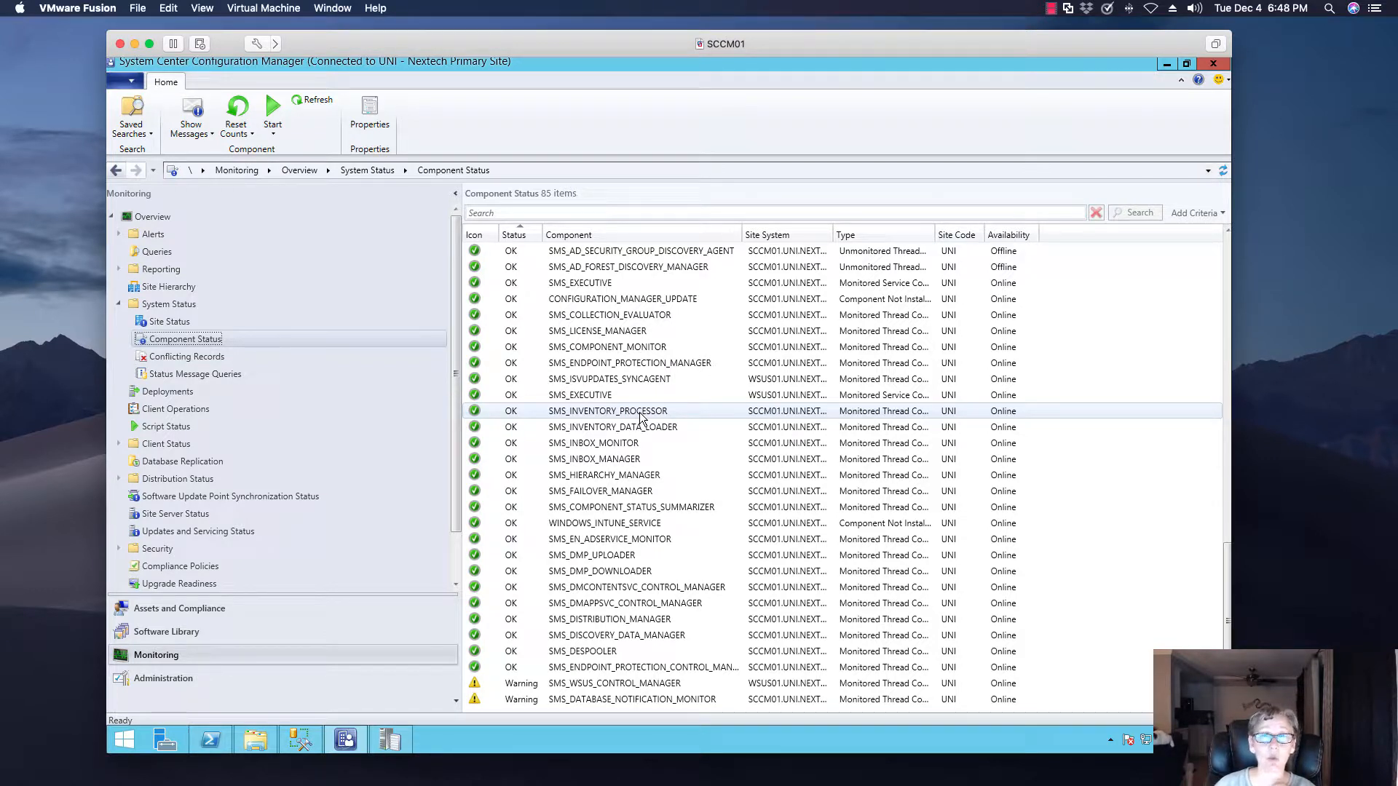
click(634, 331)
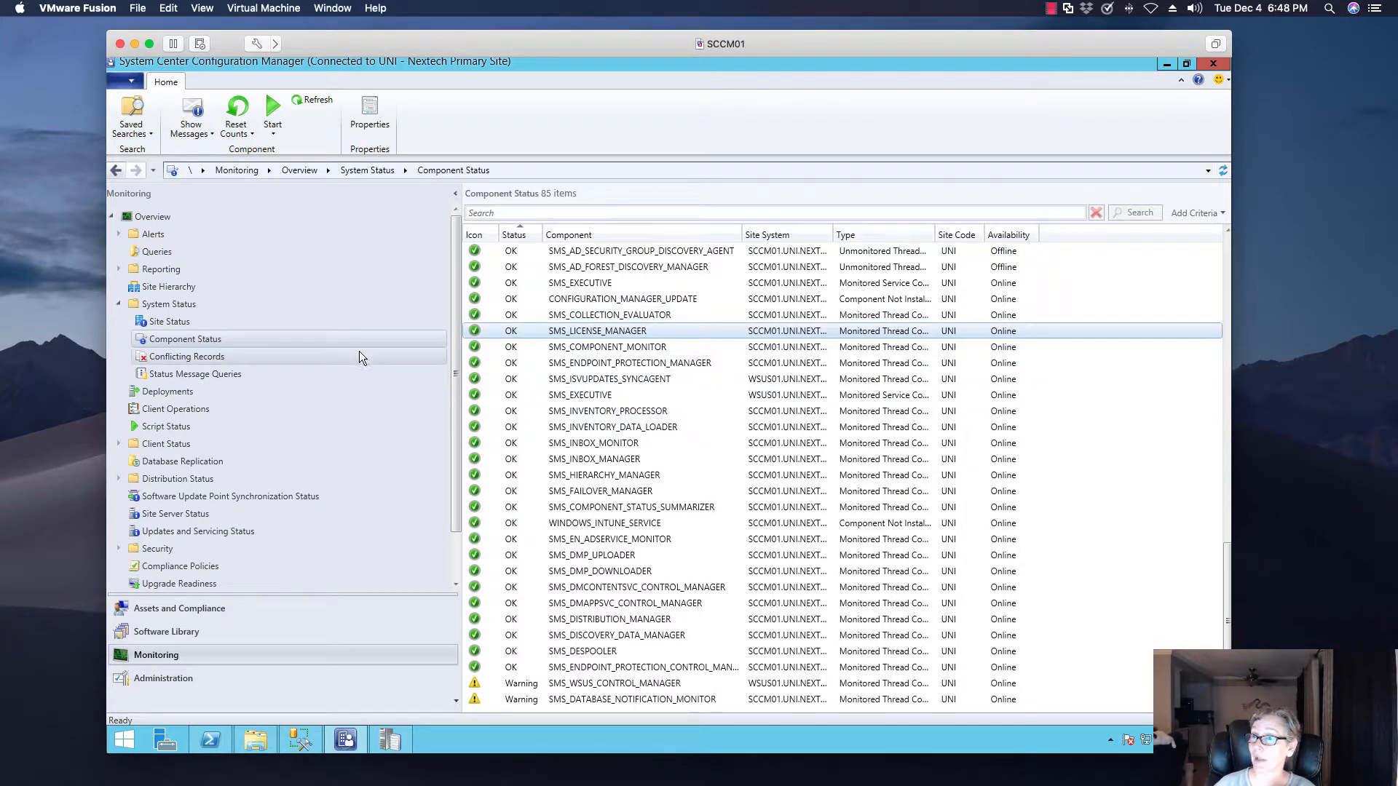
click(191, 321)
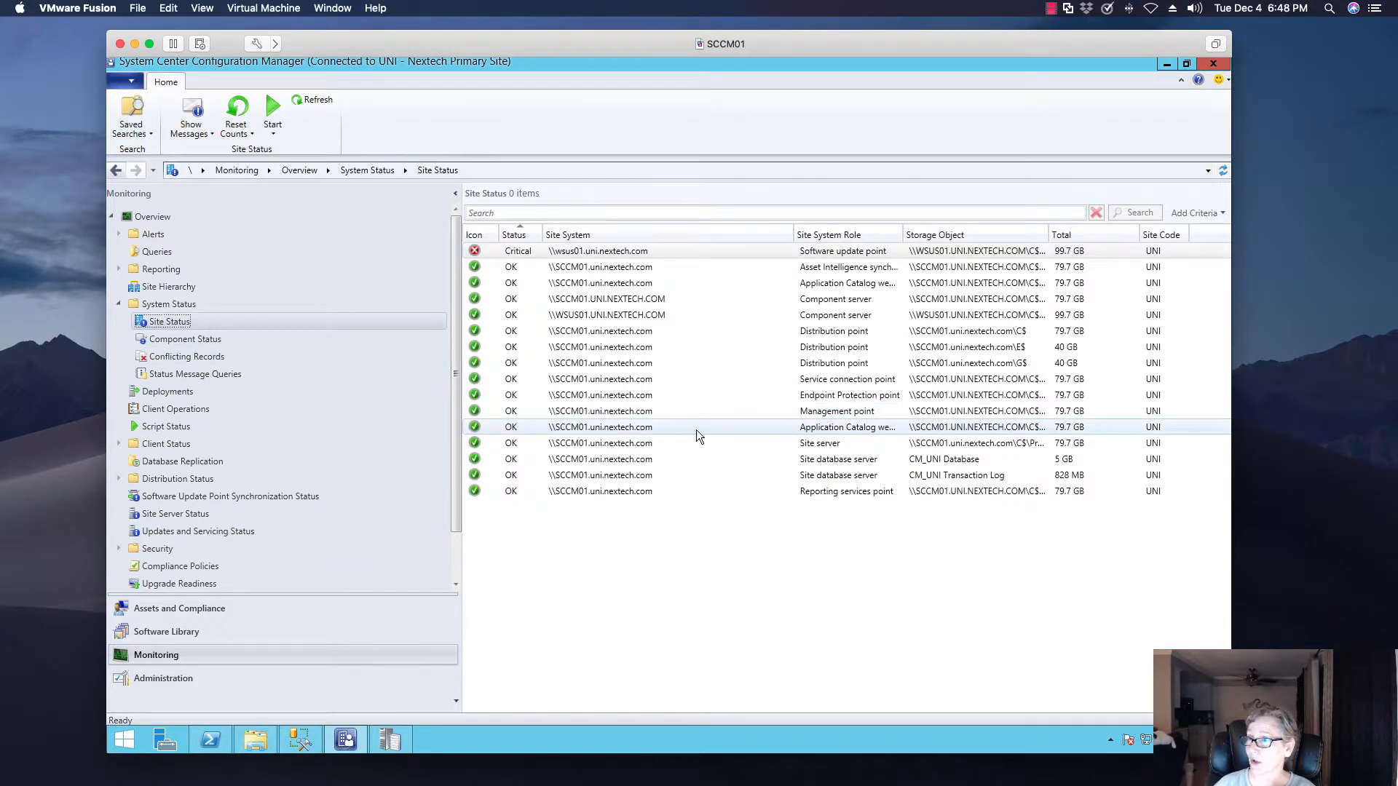
click(392, 740)
click(561, 415)
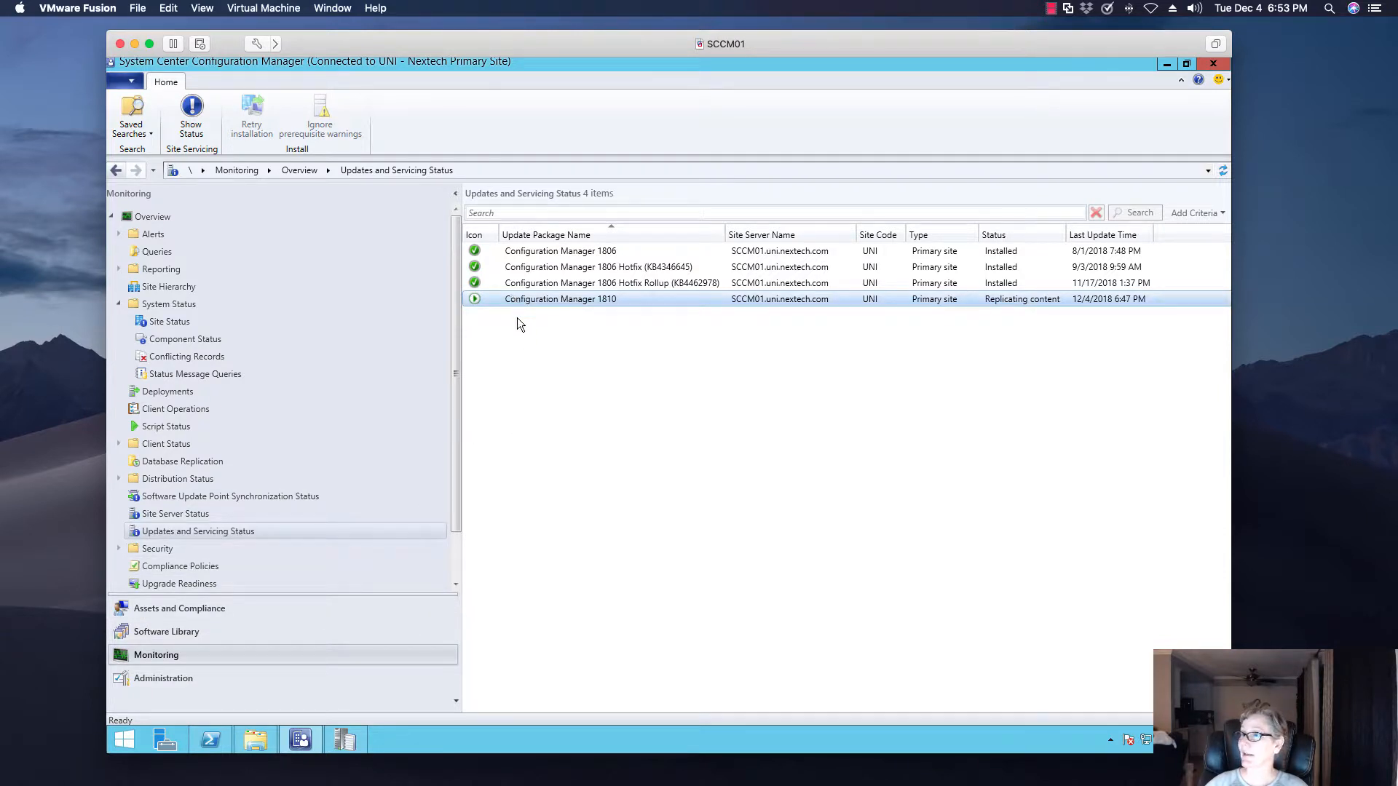
Inspect the Replication, Prerequisite Check, Installation and Post Installation phases in the Configuration Manager 1810 installation status, and close it
click(191, 113)
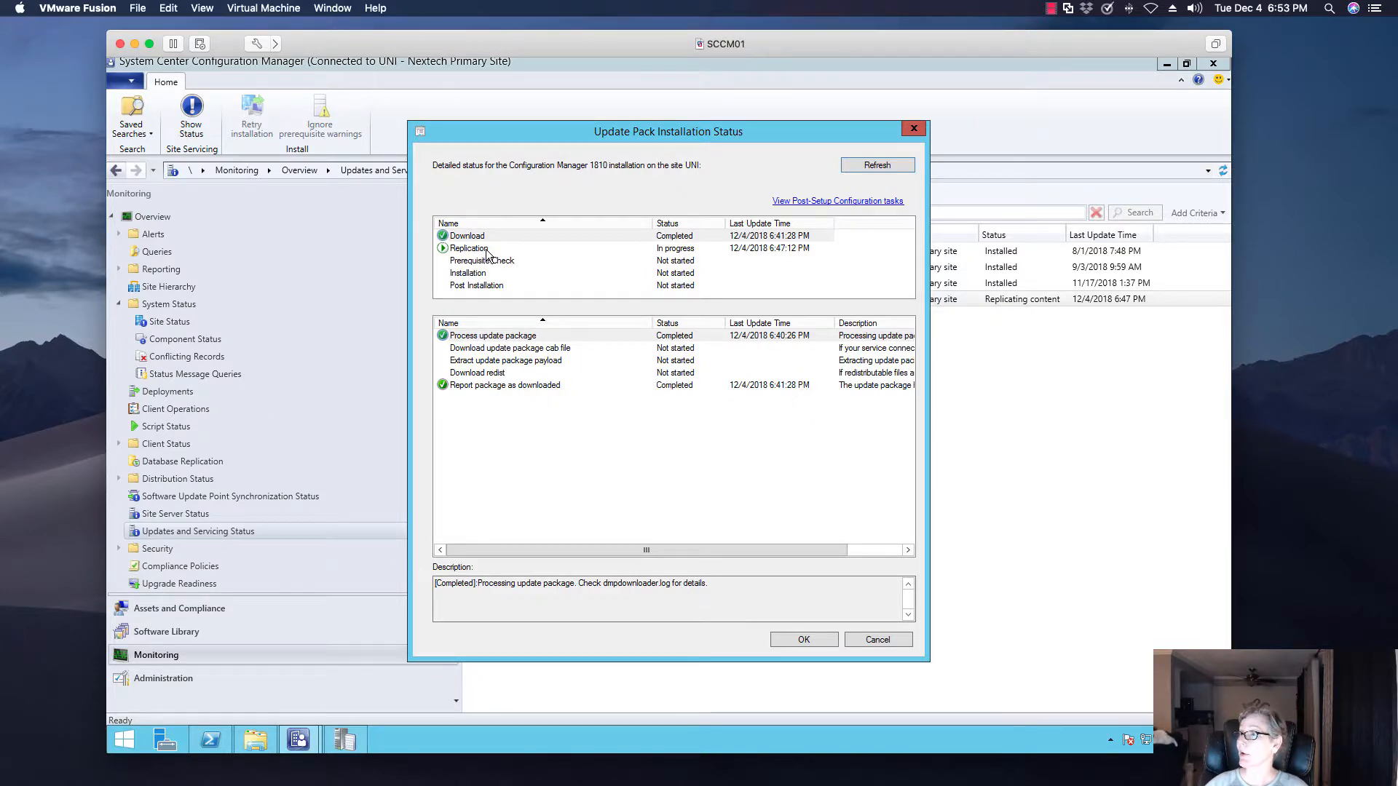
click(482, 249)
click(477, 262)
click(477, 274)
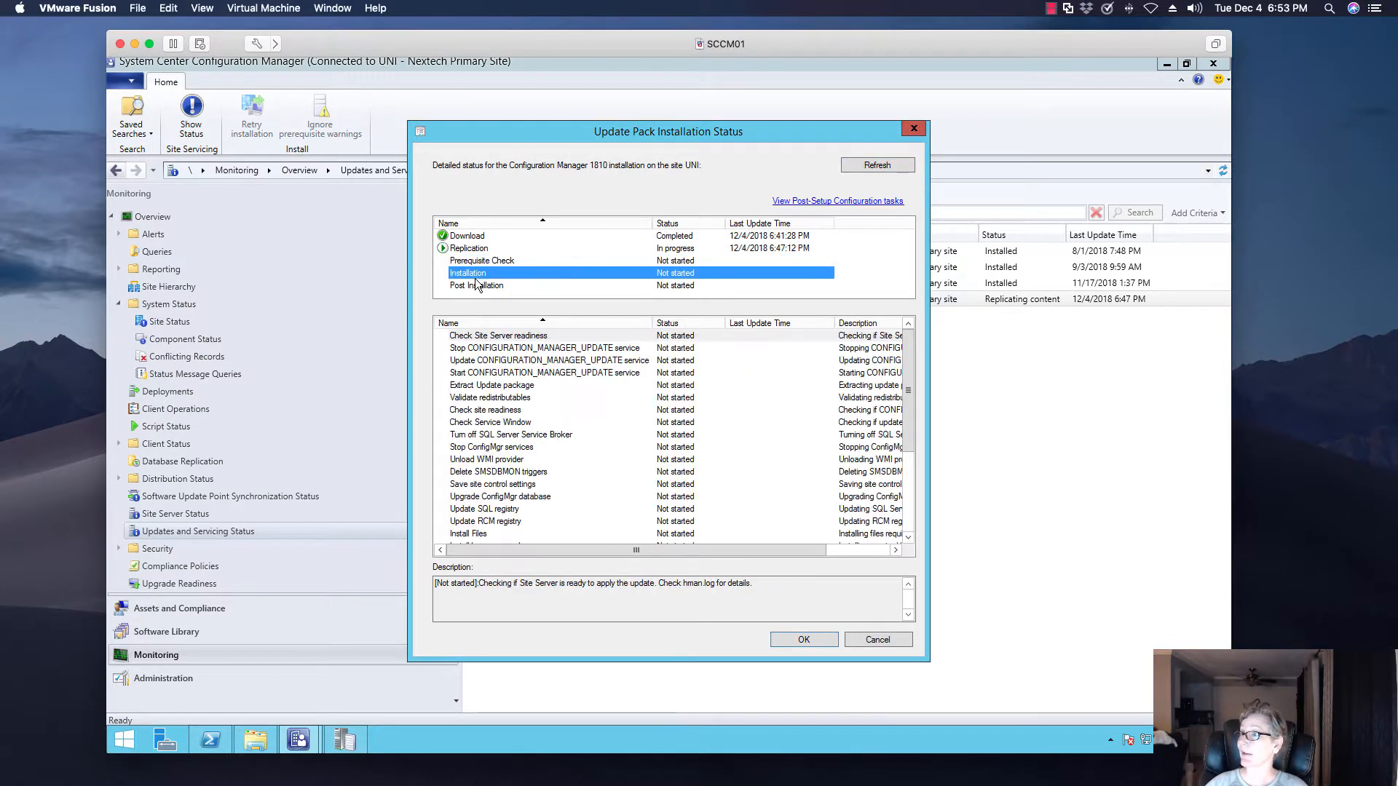
click(479, 286)
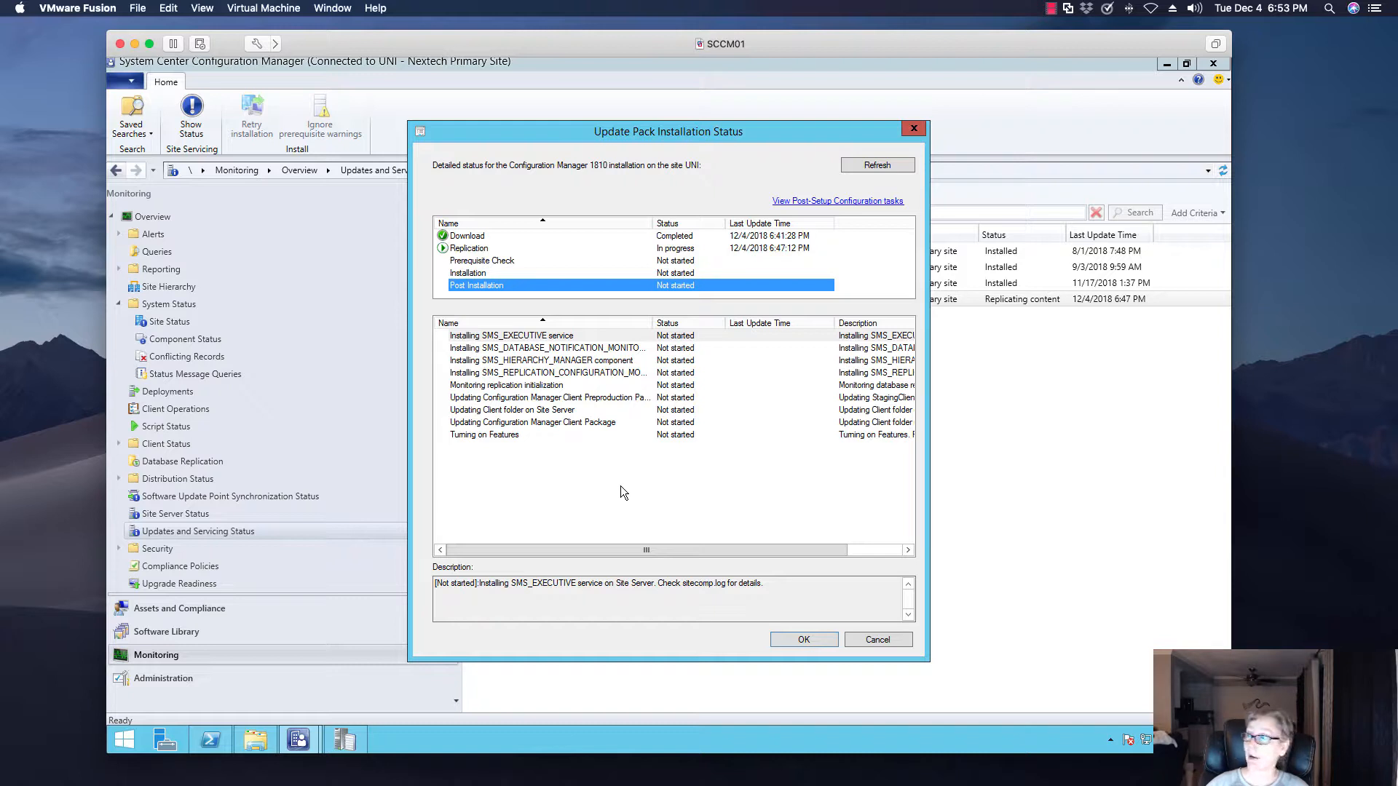
click(878, 640)
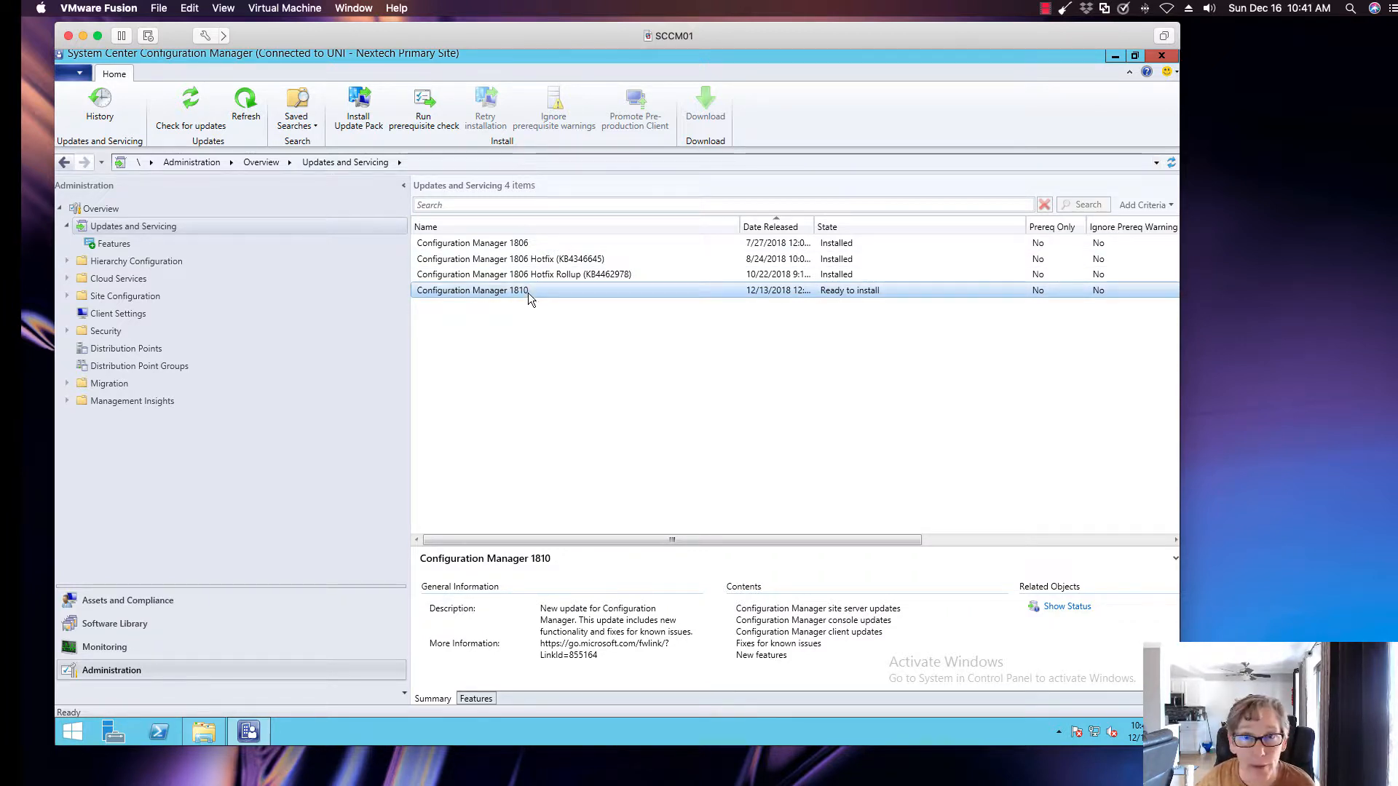
Start the Configuration Manager 1810 update wizard without ignoring prerequisite warnings or enabling features, and keep the Upgrade without validating client option
click(368, 116)
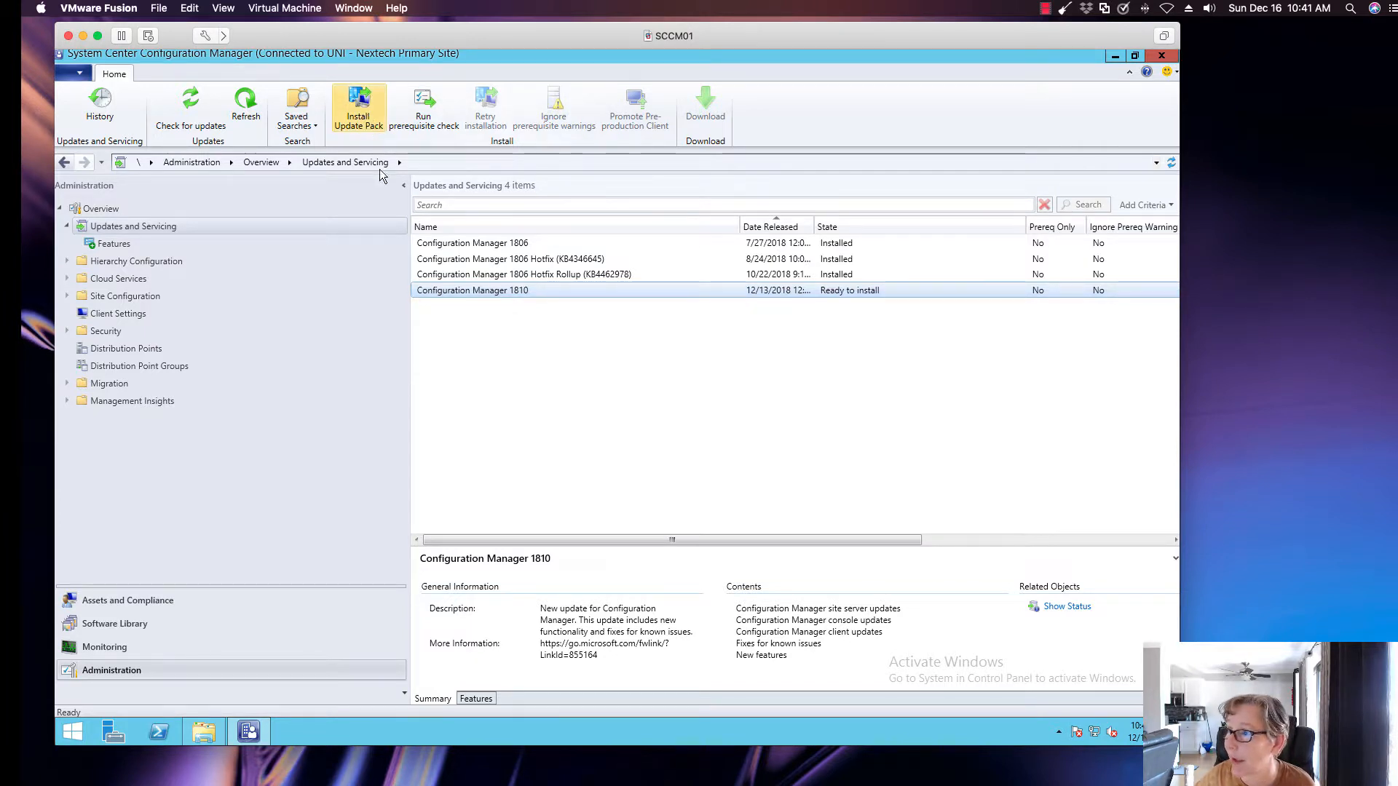
right_click(478, 294)
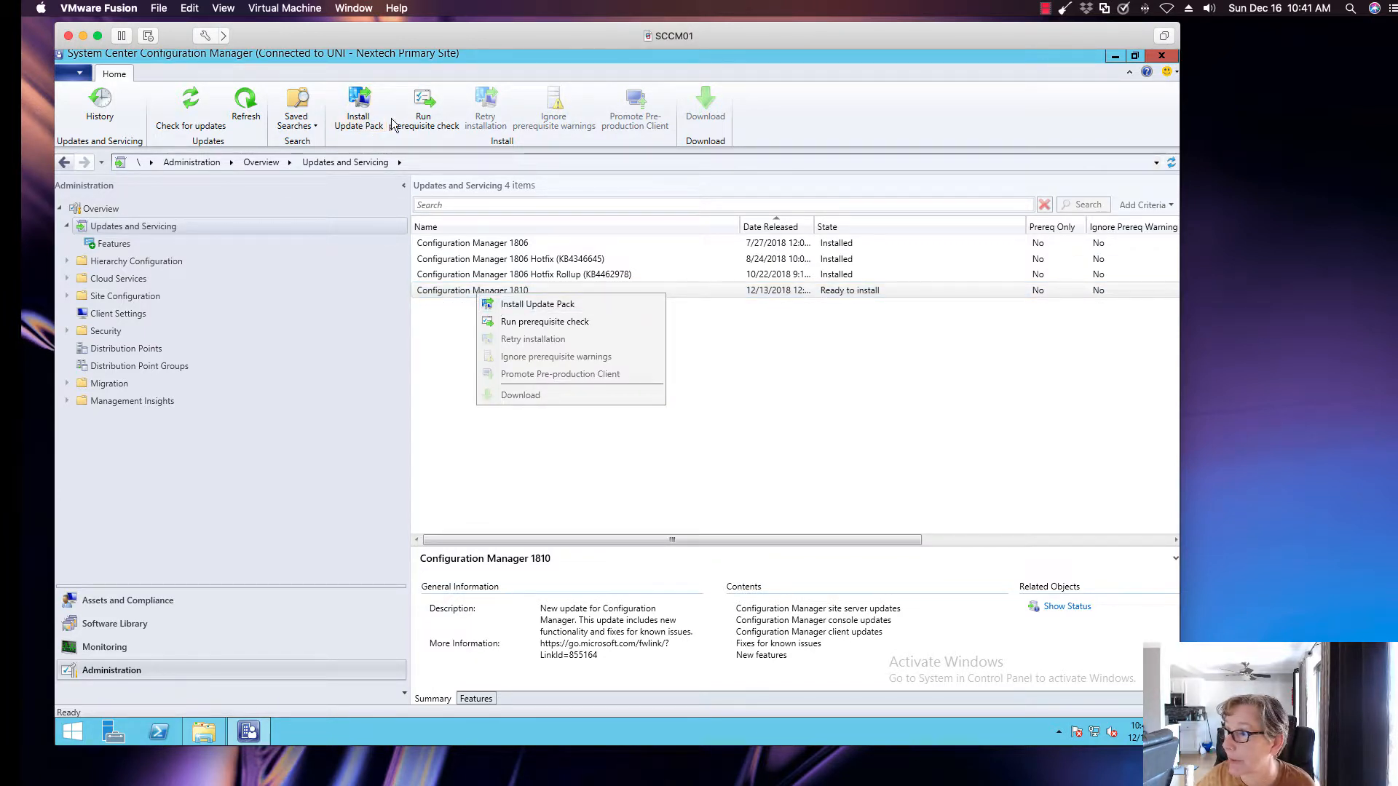
click(498, 307)
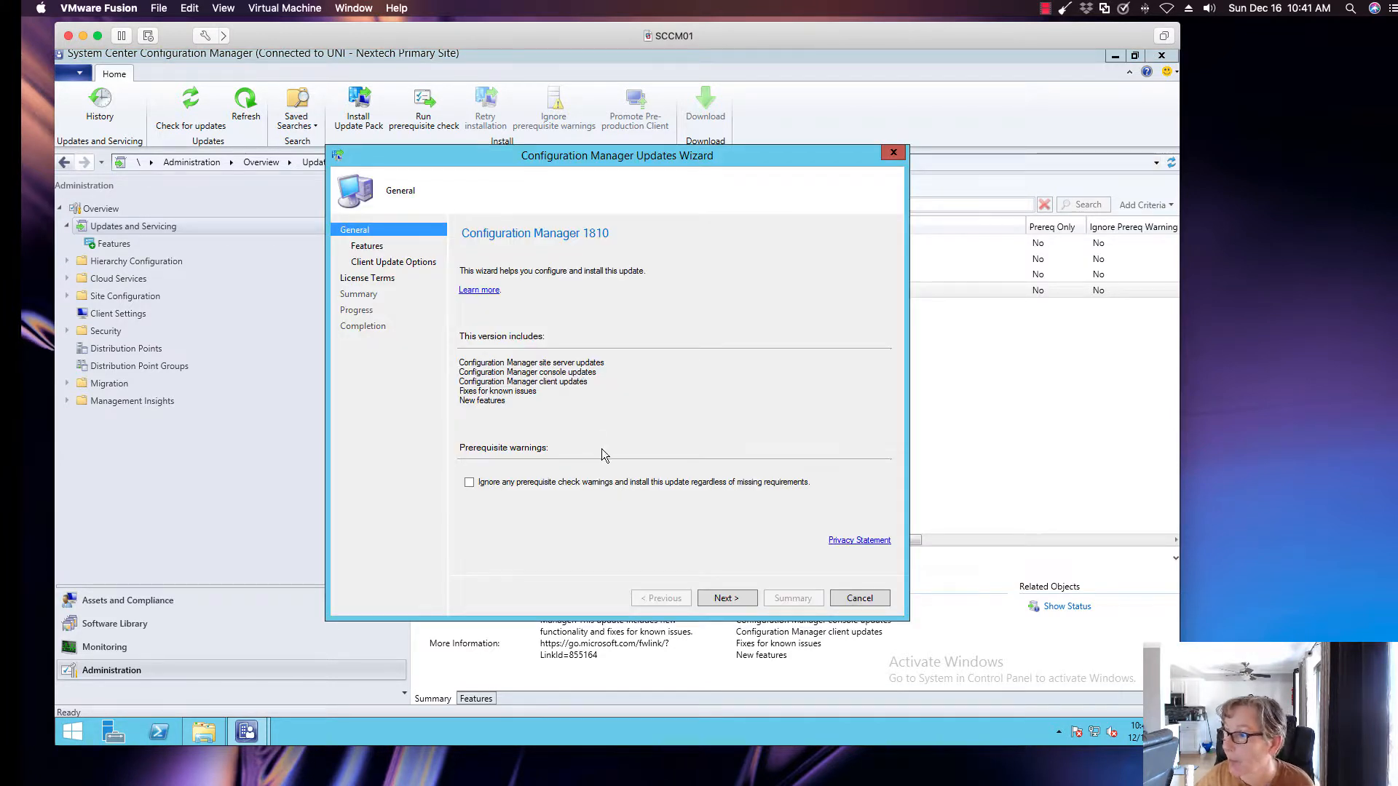
click(727, 597)
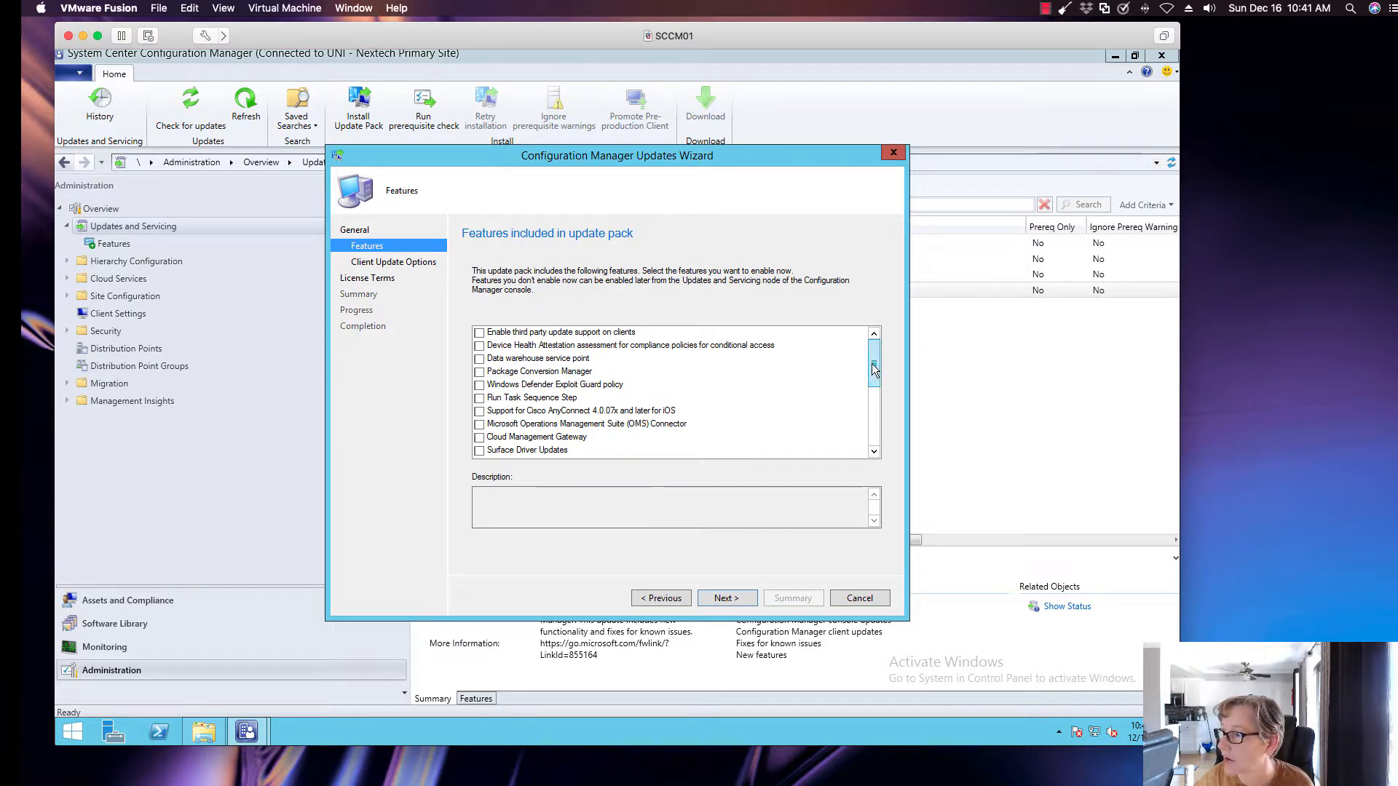
mouse_move(873, 370)
mouse_down()
mouse_move(873, 428)
mouse_move(871, 377)
mouse_up()
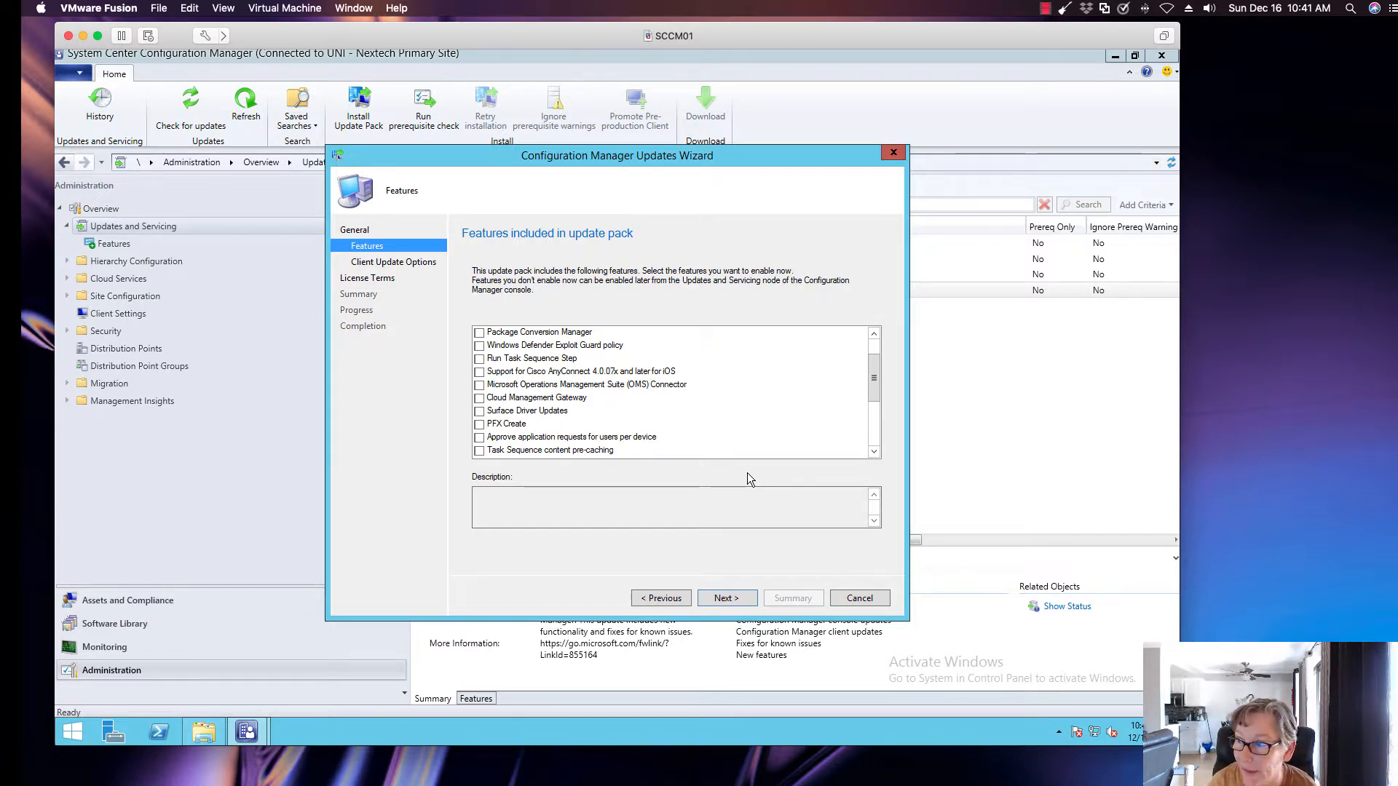
click(727, 598)
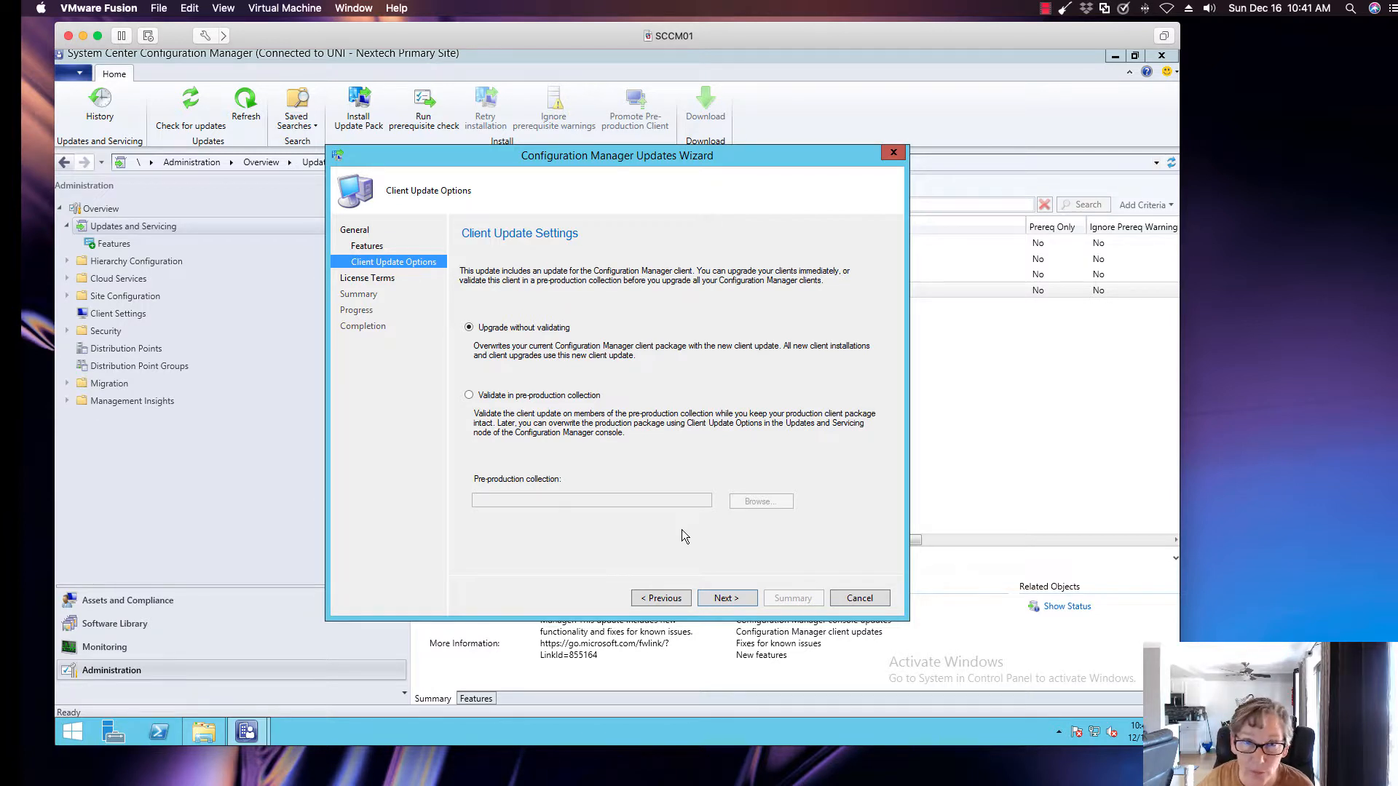
click(725, 599)
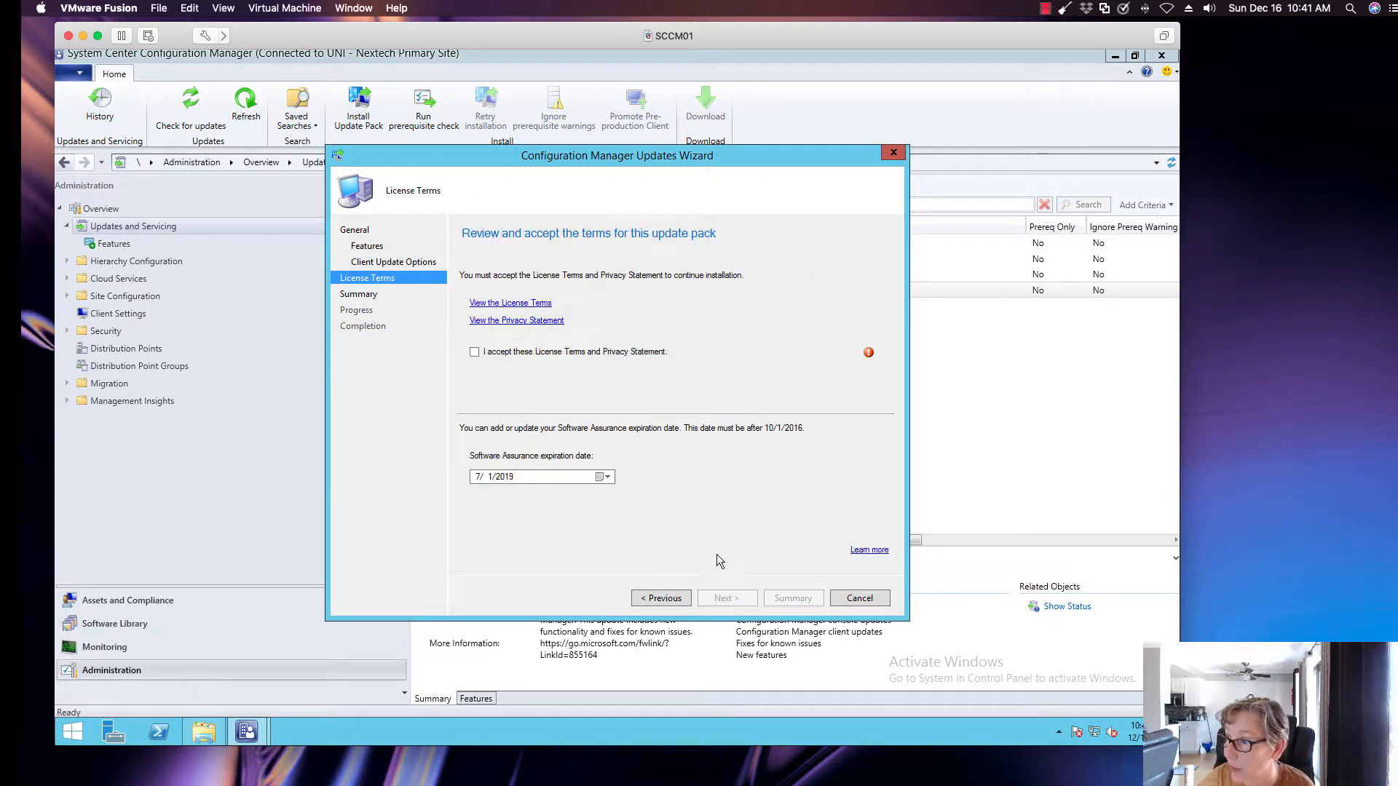
Accept the License Terms and Privacy Statement, apply the update package installation, and close the wizard
click(586, 352)
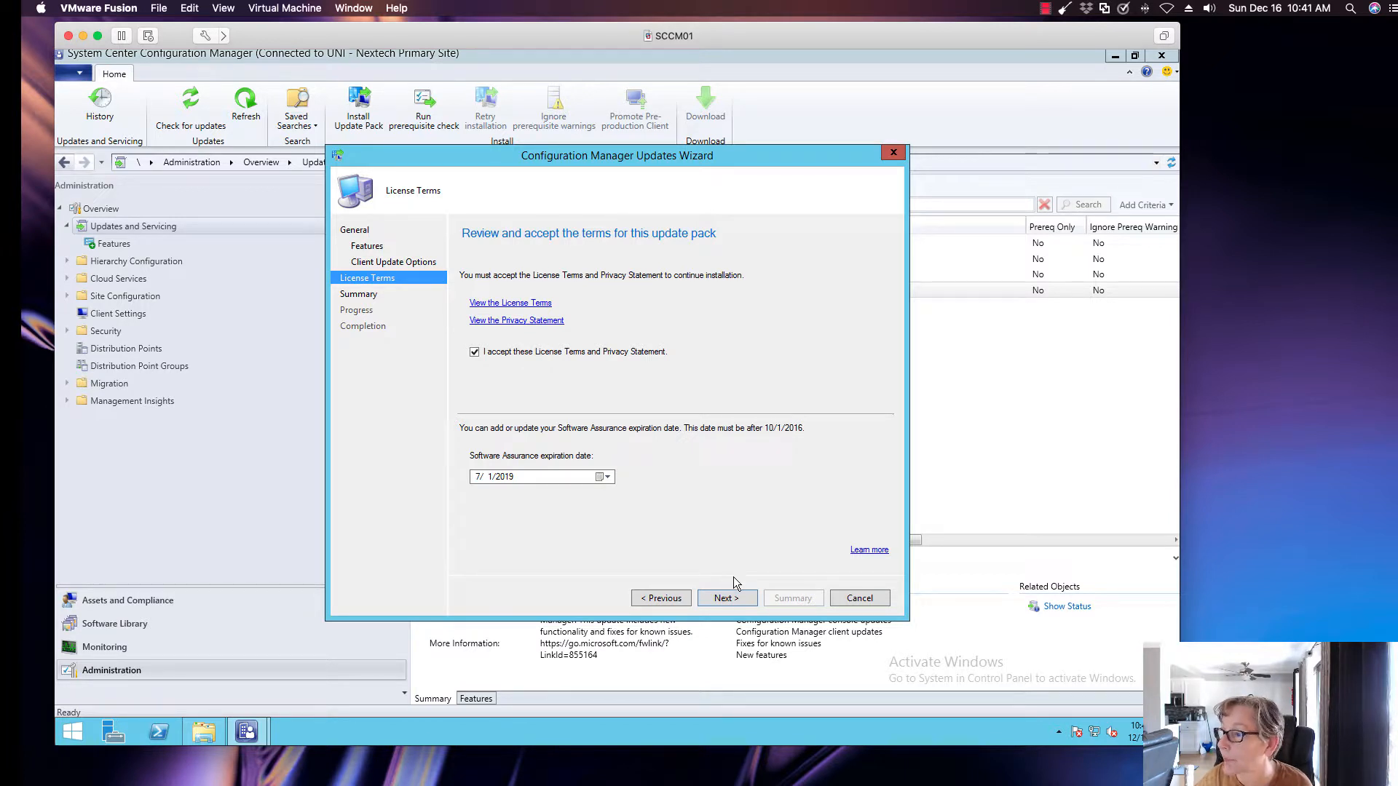
click(735, 597)
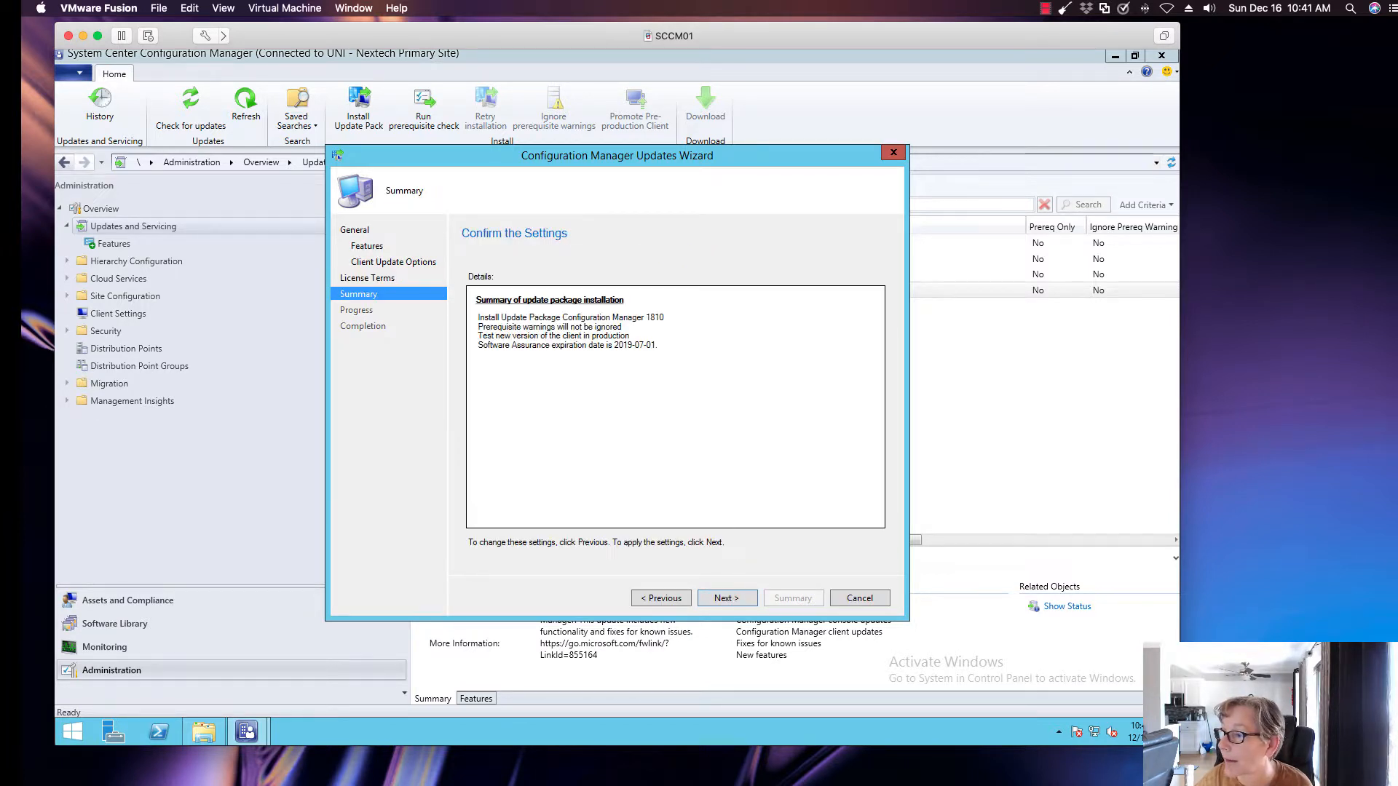
click(739, 600)
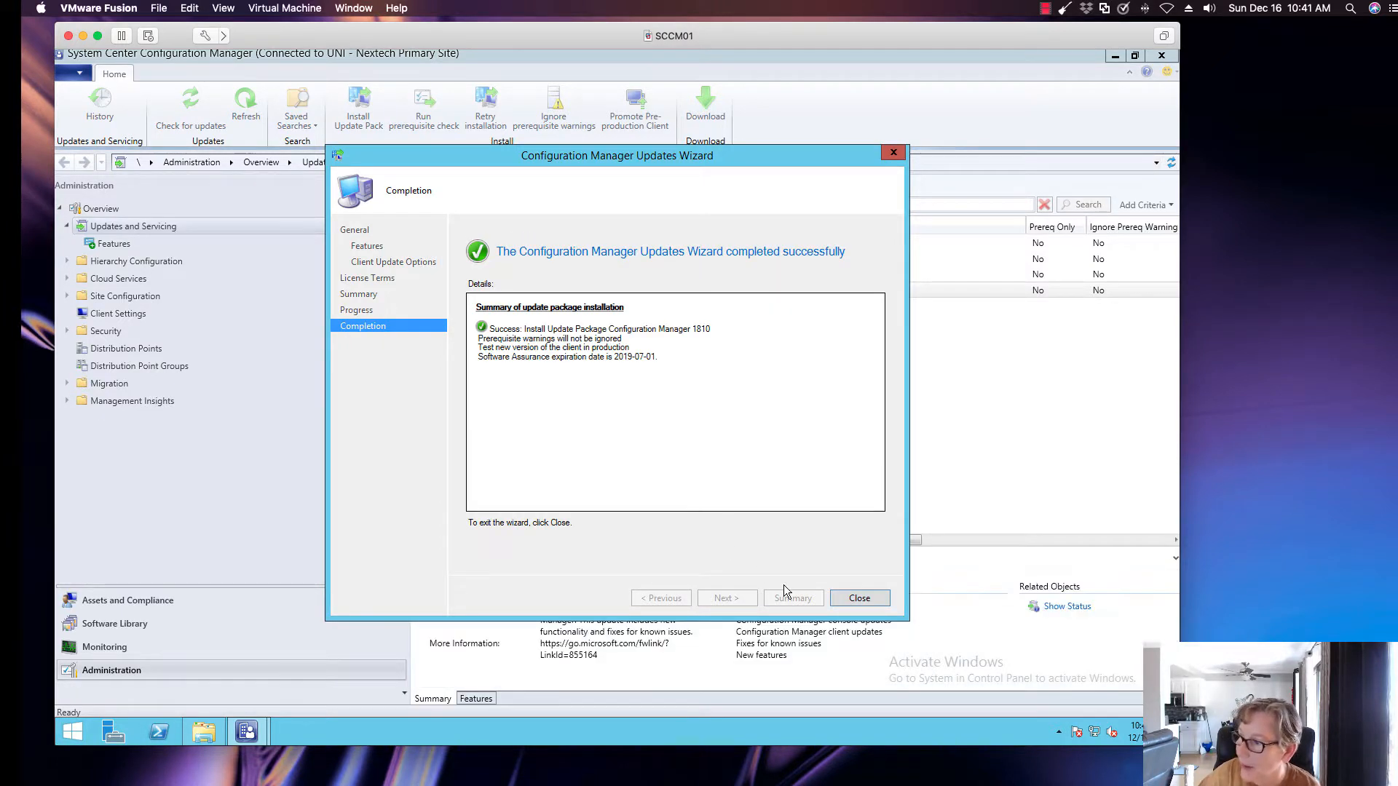
click(859, 598)
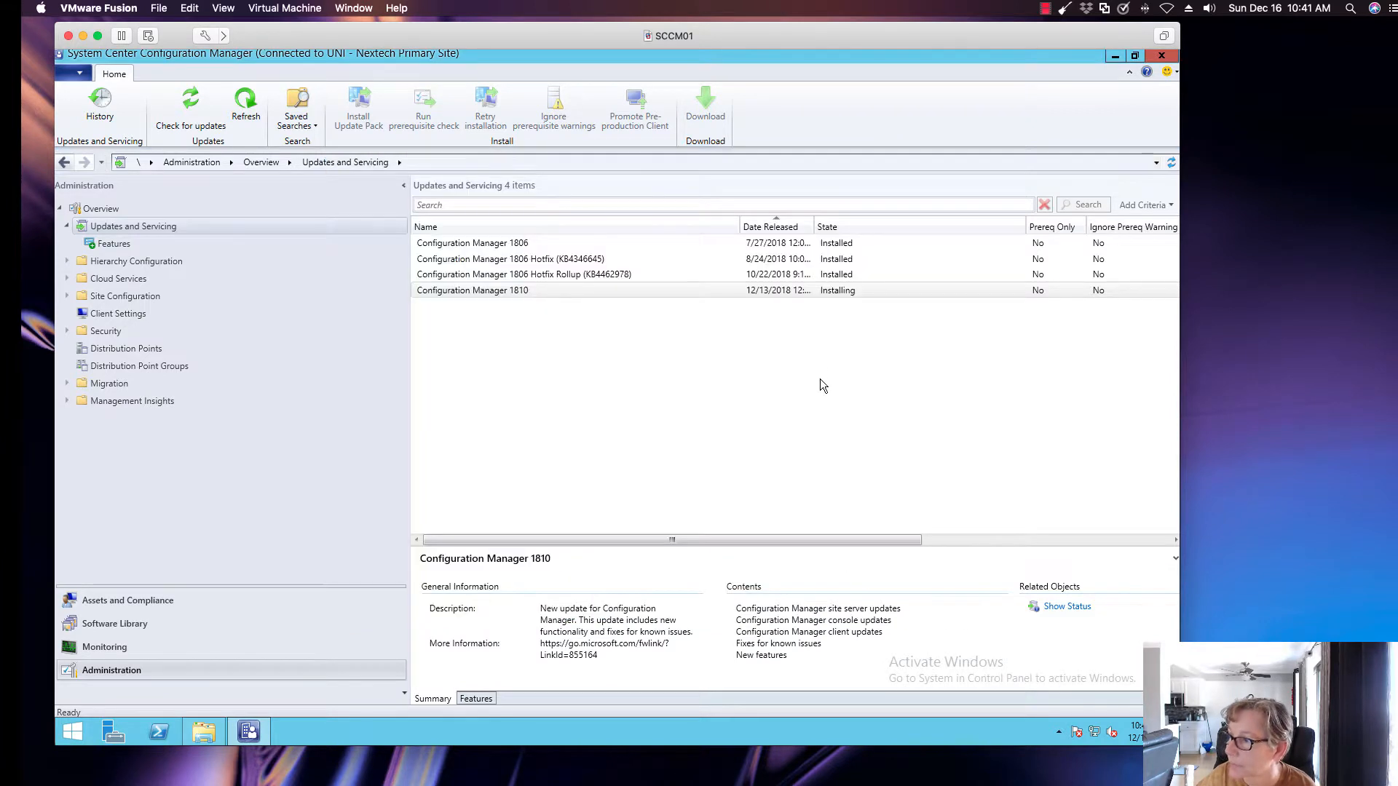
Refresh the updates list and examine the potential SQL Server performance item under Prerequisite Check in the Configuration Manager 1810 status details
click(253, 123)
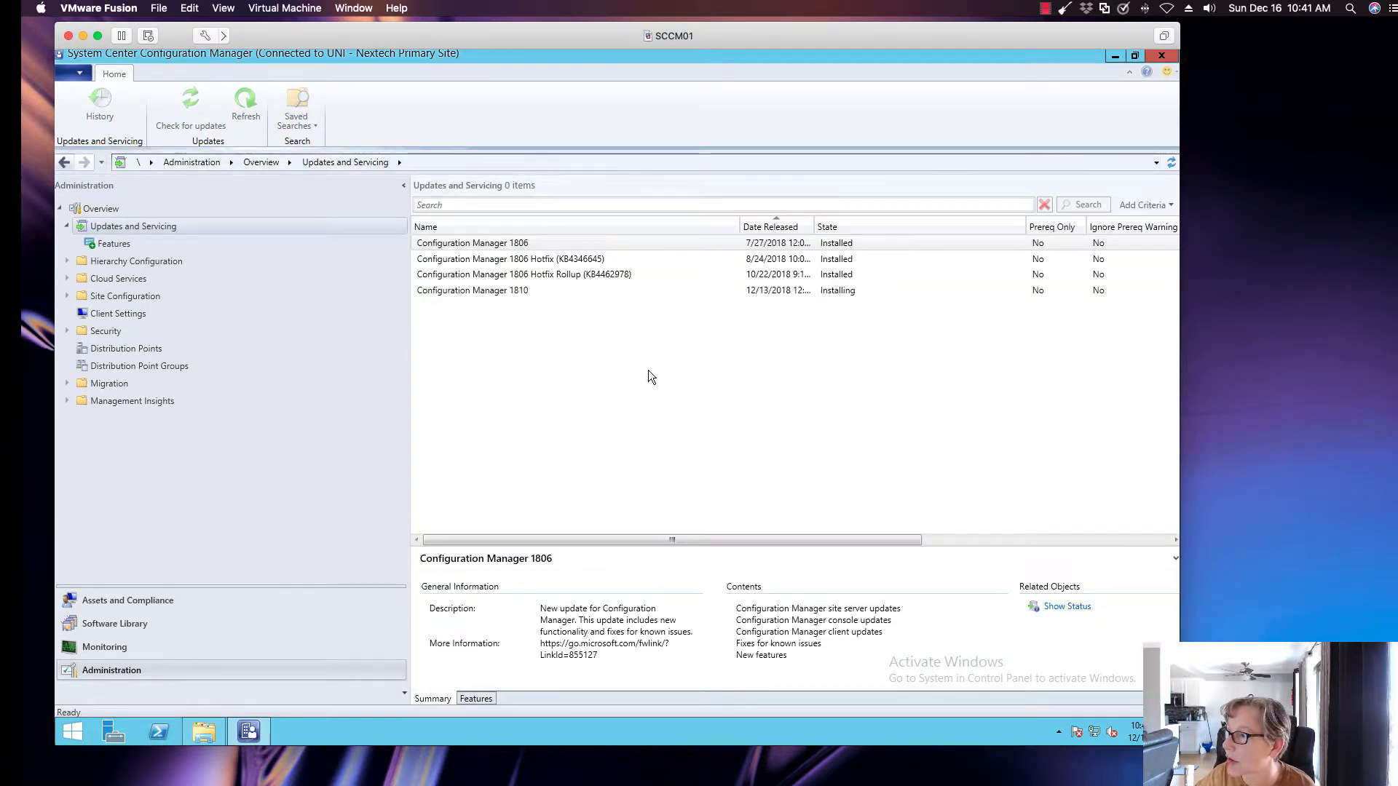
click(591, 291)
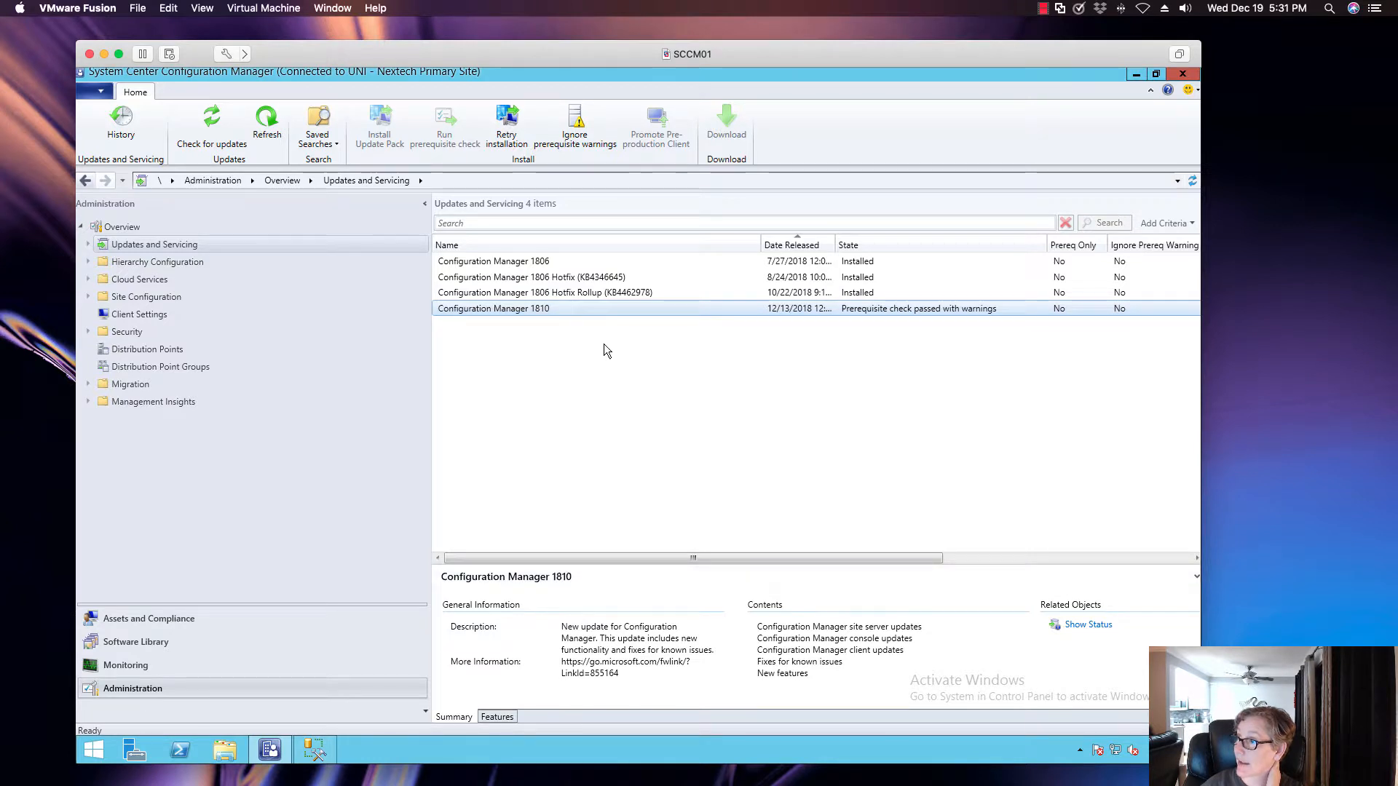
click(1088, 625)
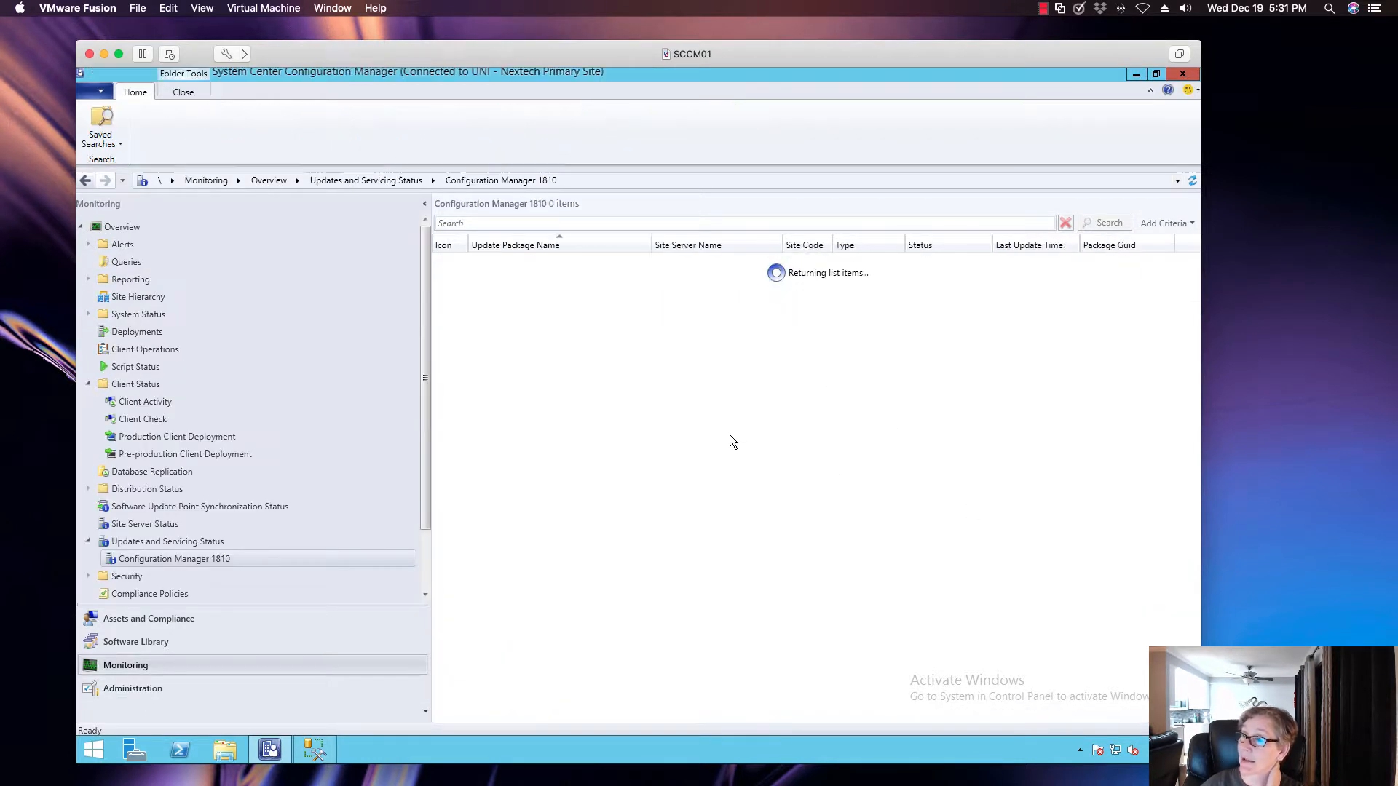
click(491, 263)
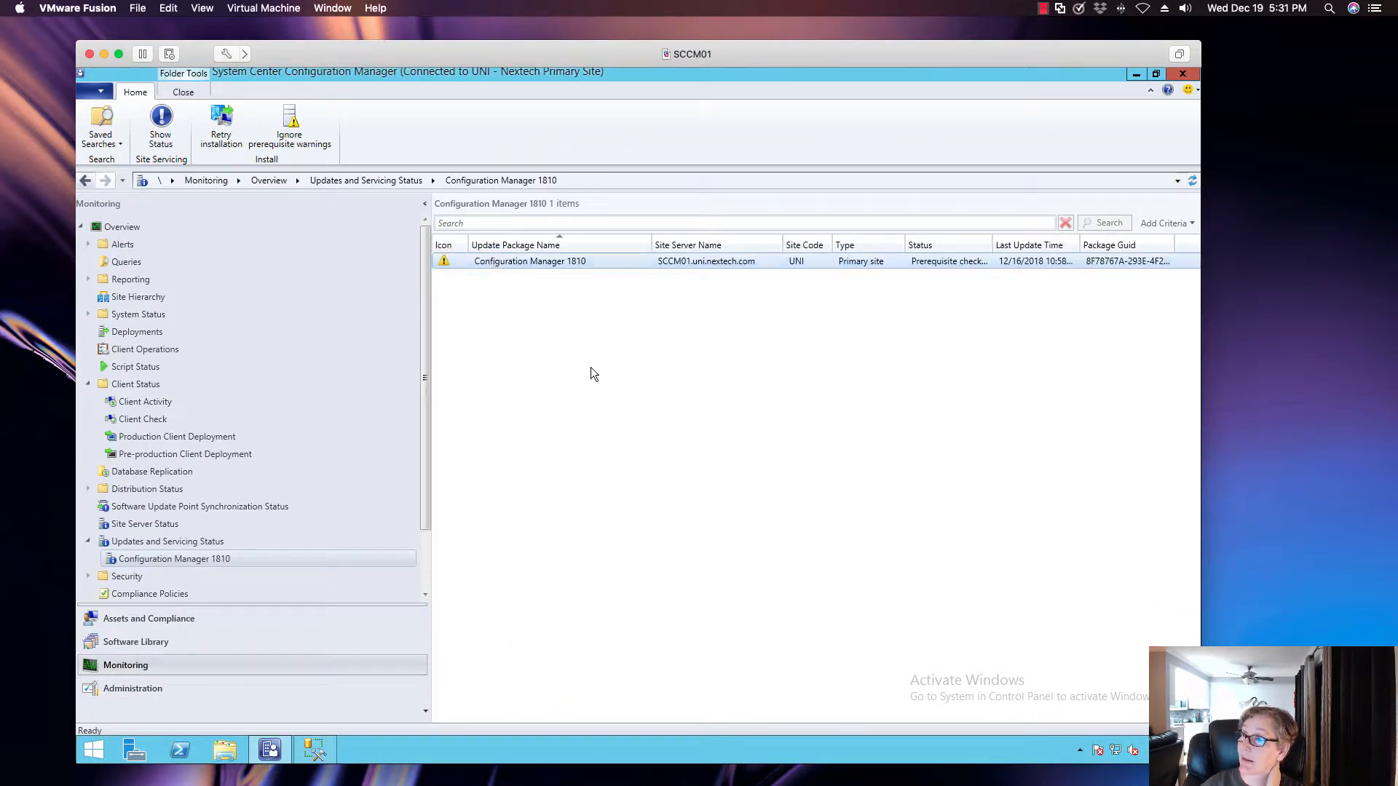
click(161, 123)
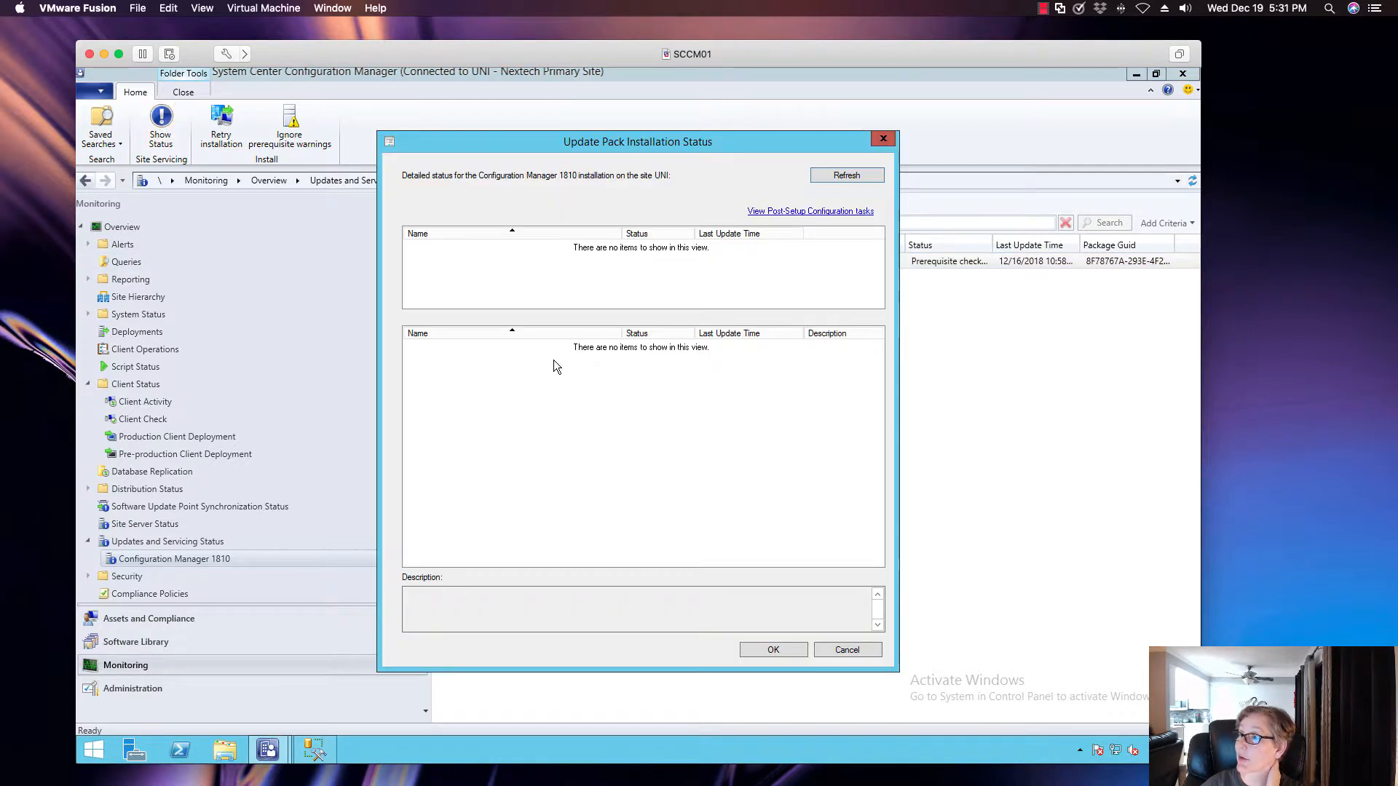
click(482, 270)
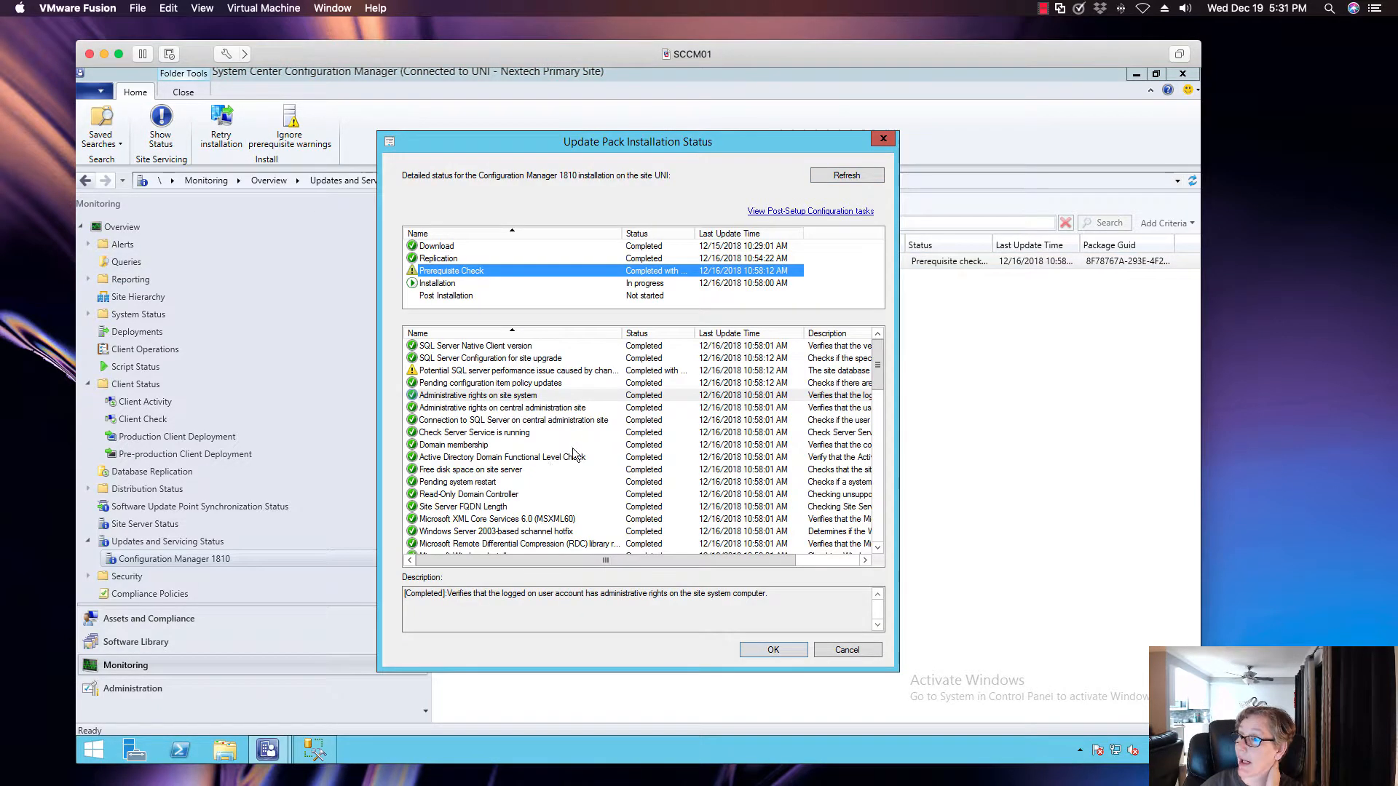
click(556, 371)
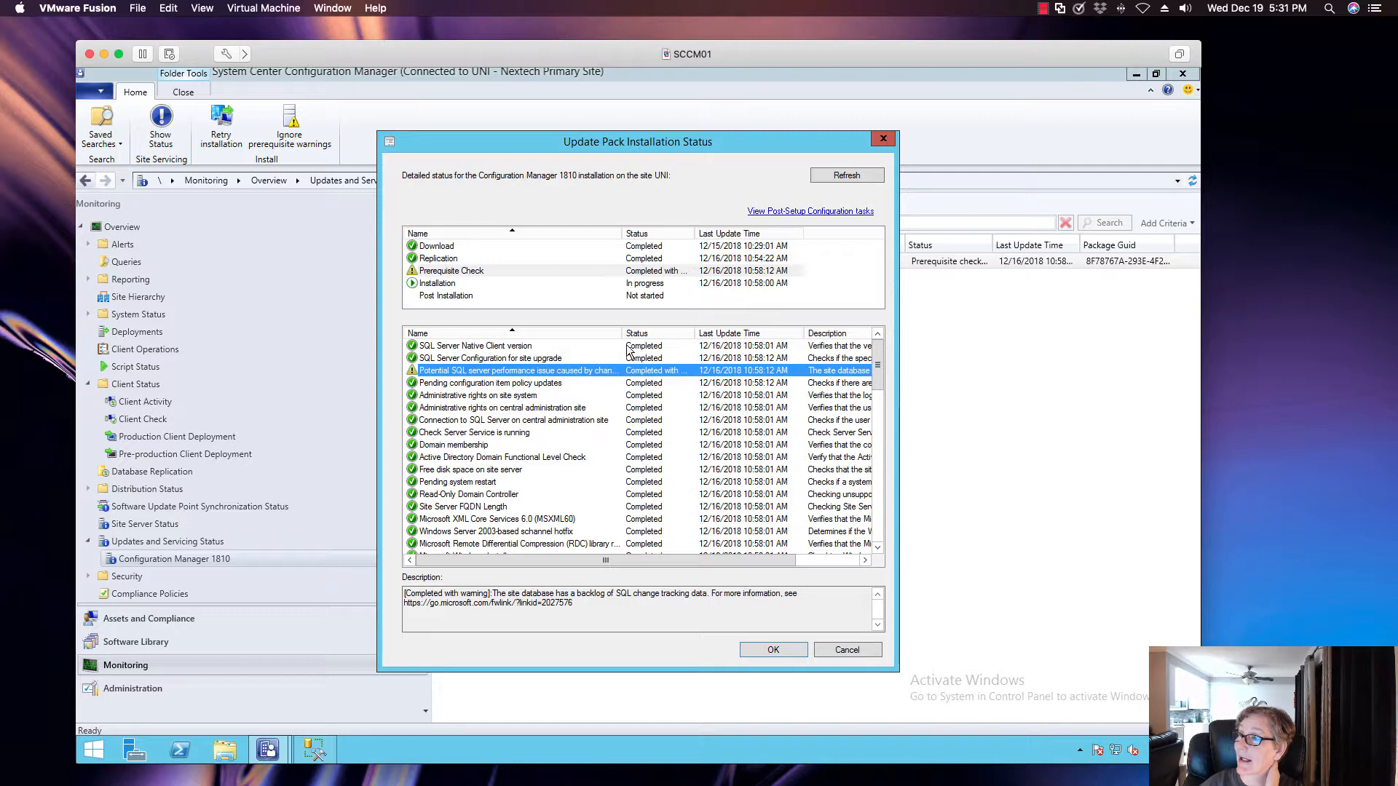
drag(626, 336, 670, 337)
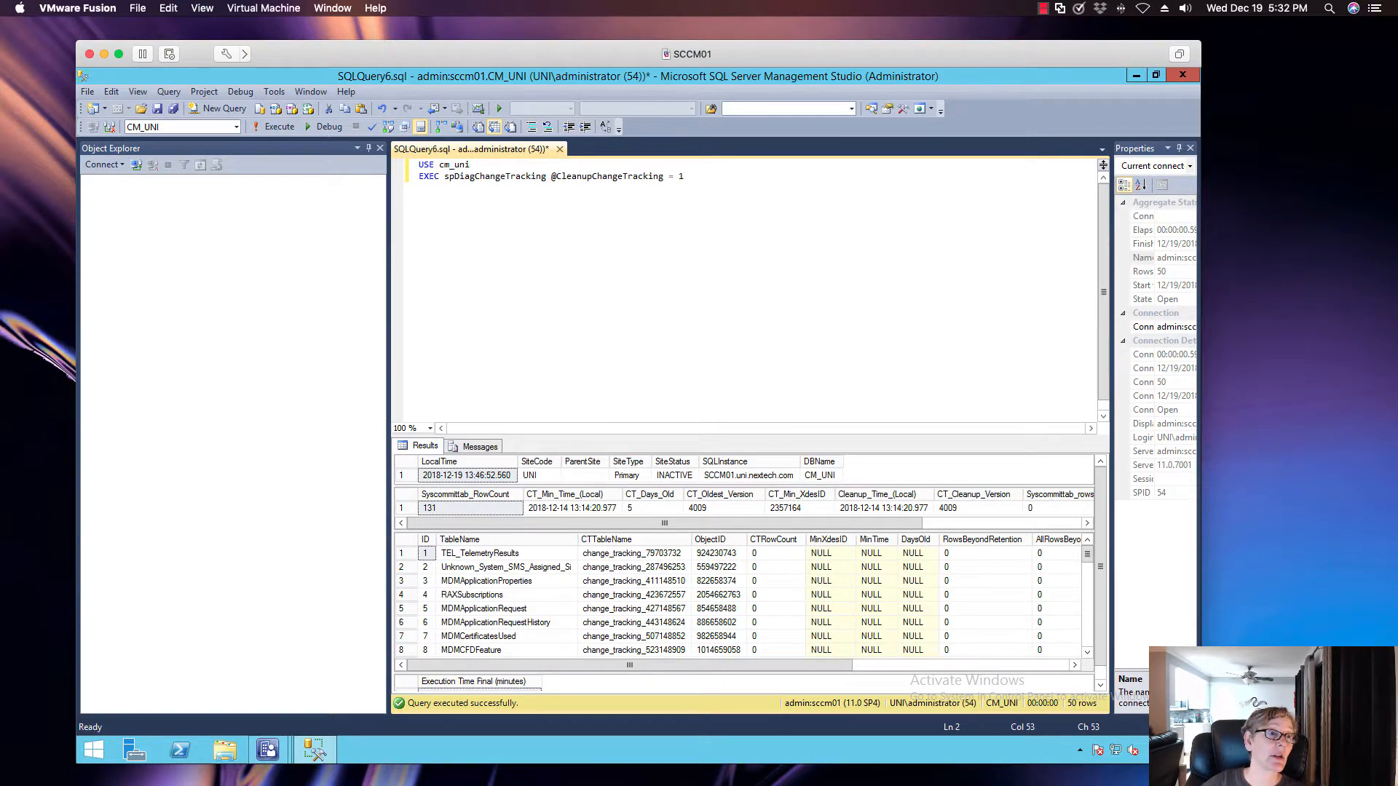
Replace the query with USE cm_uni and EXEC spDiagChangeTracking, execute it, and check the CT_Days_Old value in the results
key(super+Tab)
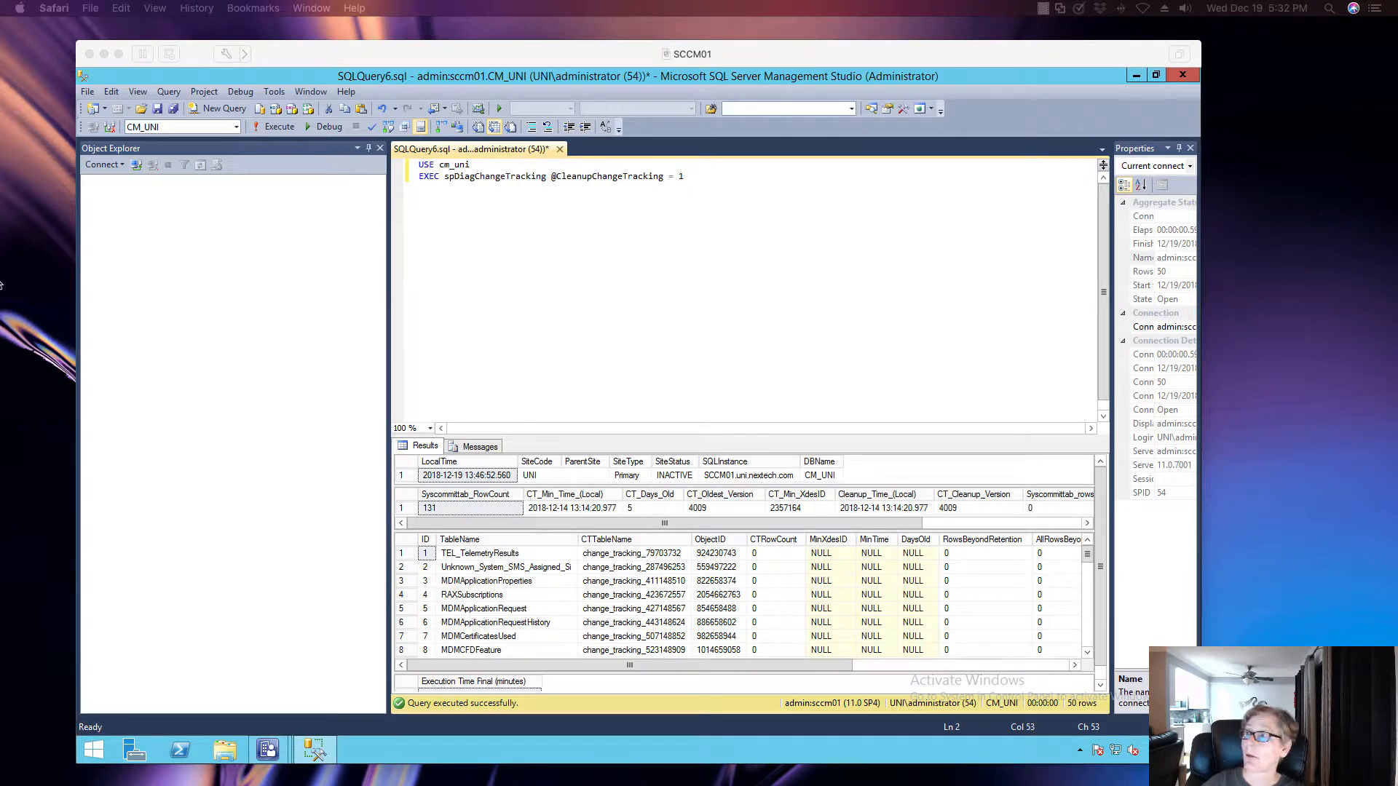
click(428, 191)
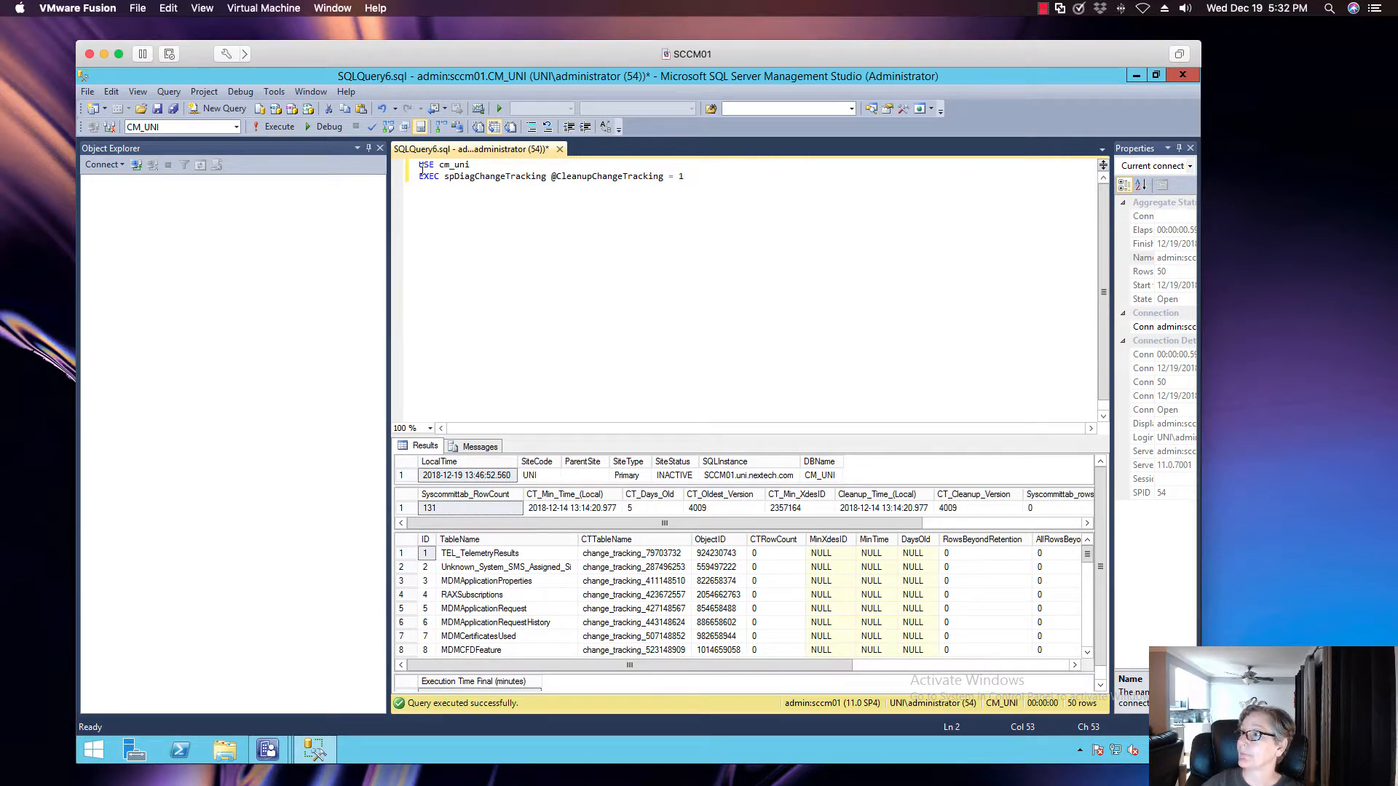
drag(422, 169, 722, 199)
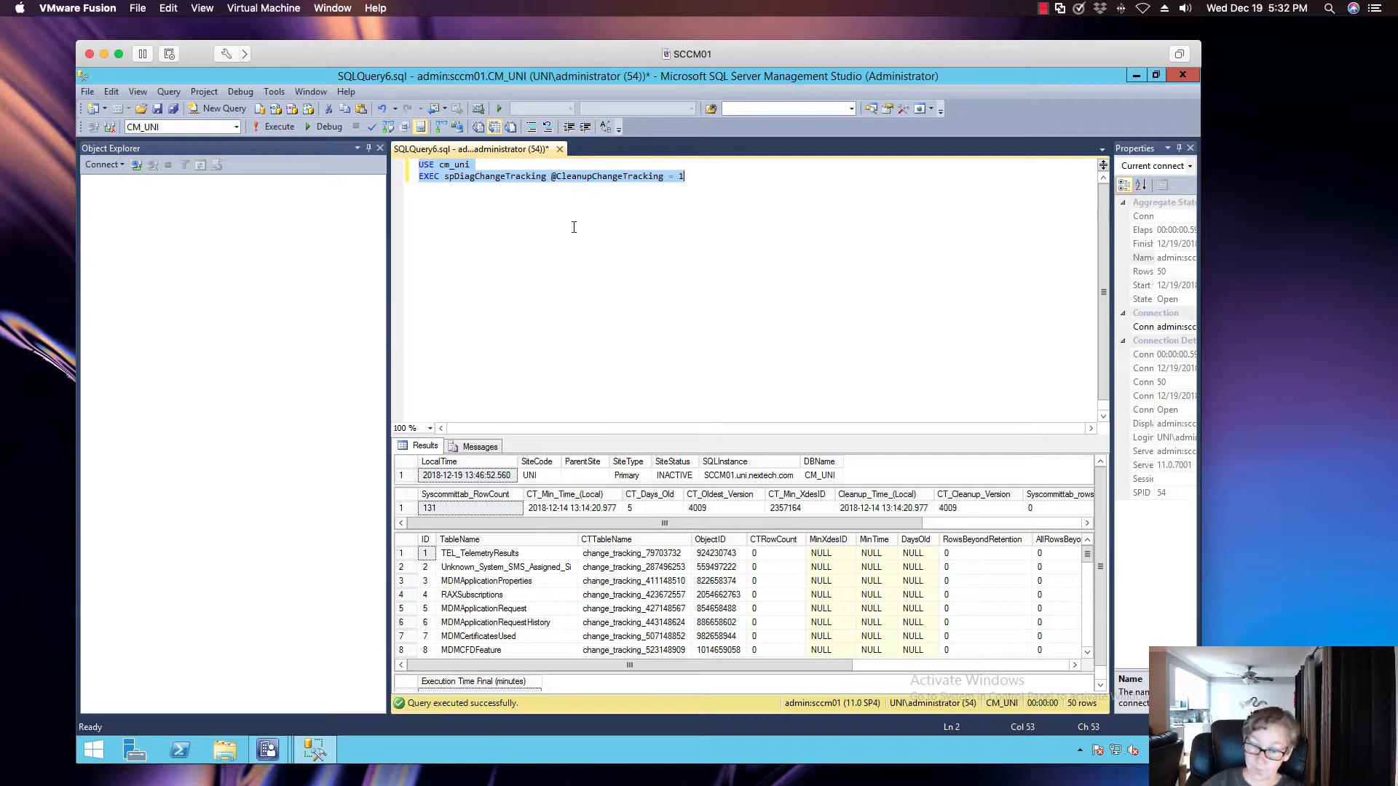
text(USE <ConfigMgr database name> EXEC spDiagChangeTracking)
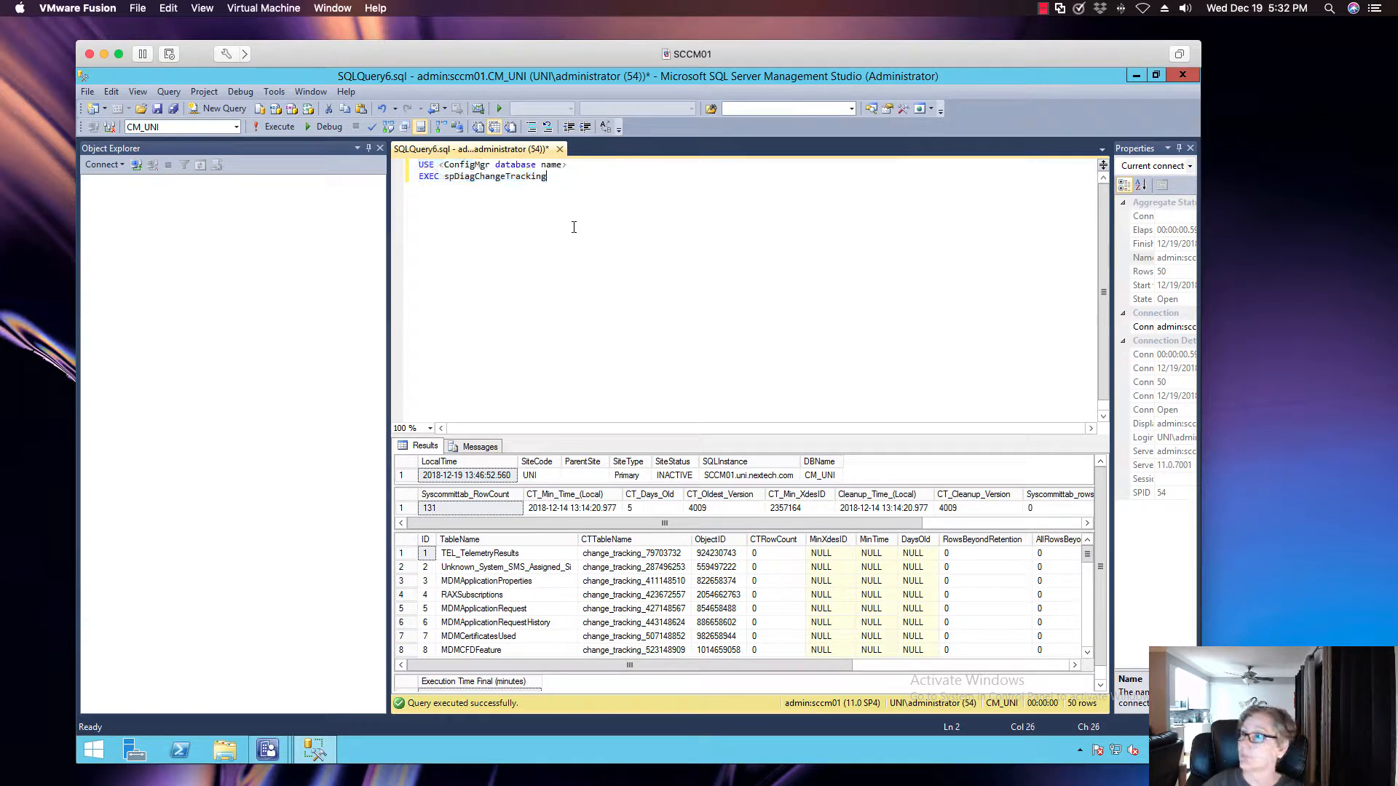
click(577, 168)
key(BackSpace)
key(BackSpace)
key(BackSpace)
key(BackSpace)
key(BackSpace)
key(BackSpace)
key(BackSpace)
key(BackSpace)
key(BackSpace)
key(BackSpace)
key(BackSpace)
key(BackSpace)
key(BackSpace)
key(BackSpace)
key(BackSpace)
key(BackSpace)
key(BackSpace)
key(BackSpace)
key(BackSpace)
key(BackSpace)
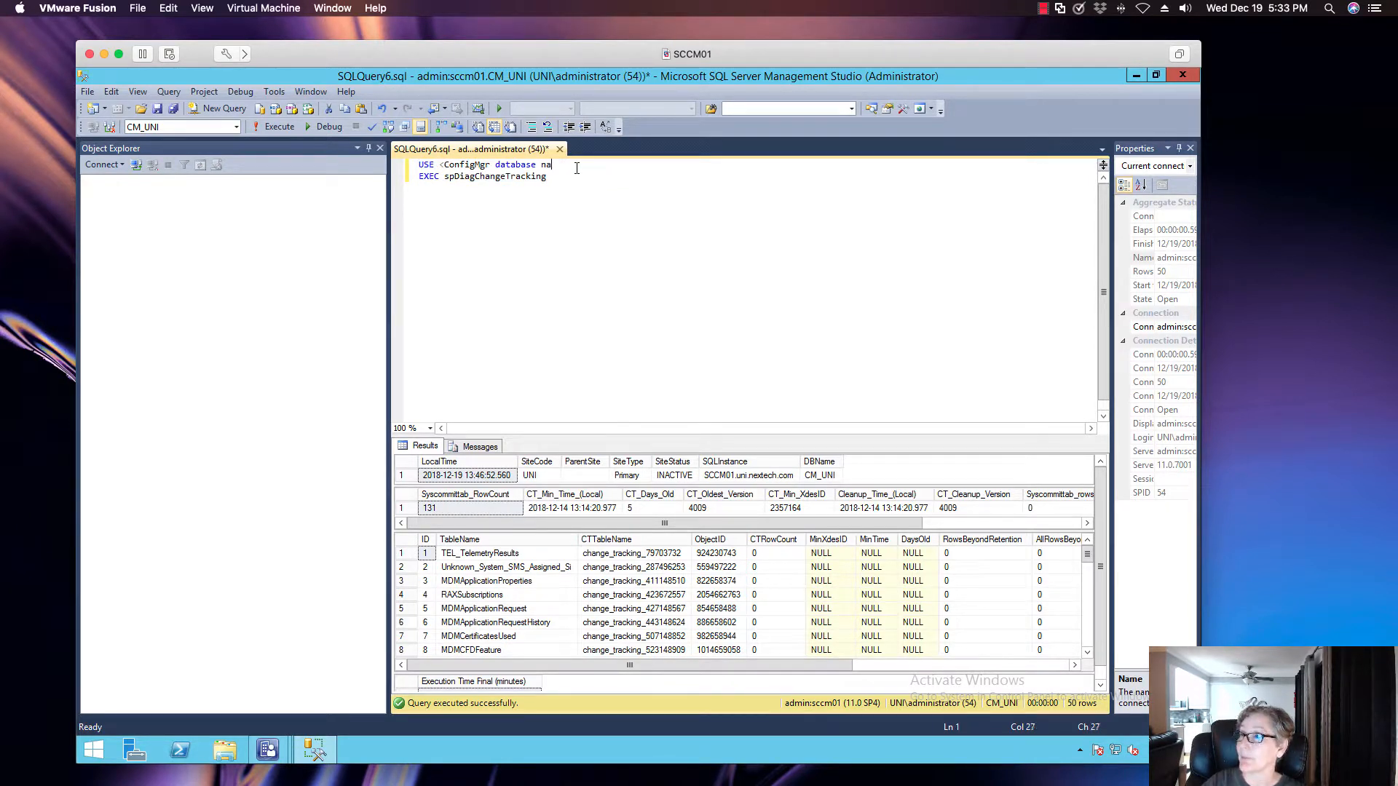
key(BackSpace)
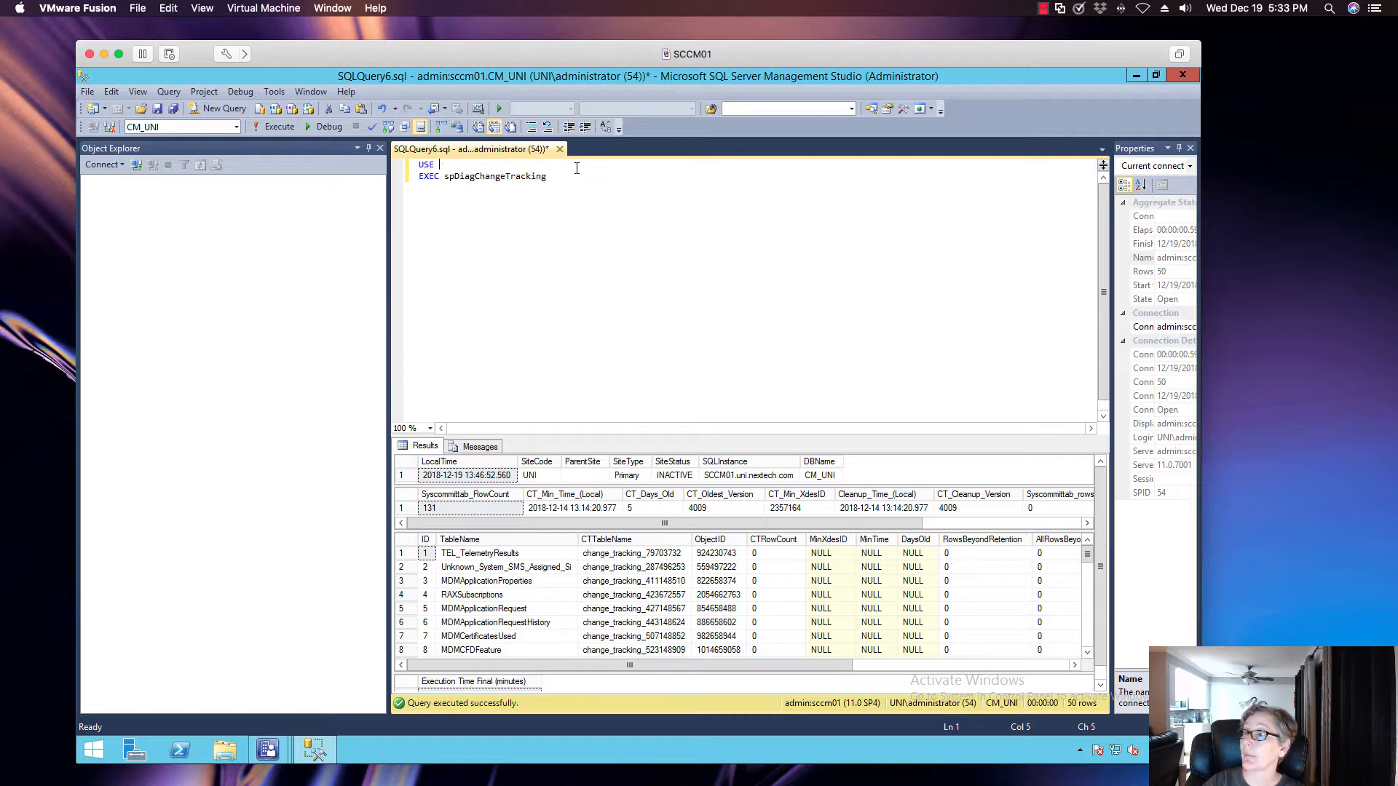
text(cm)
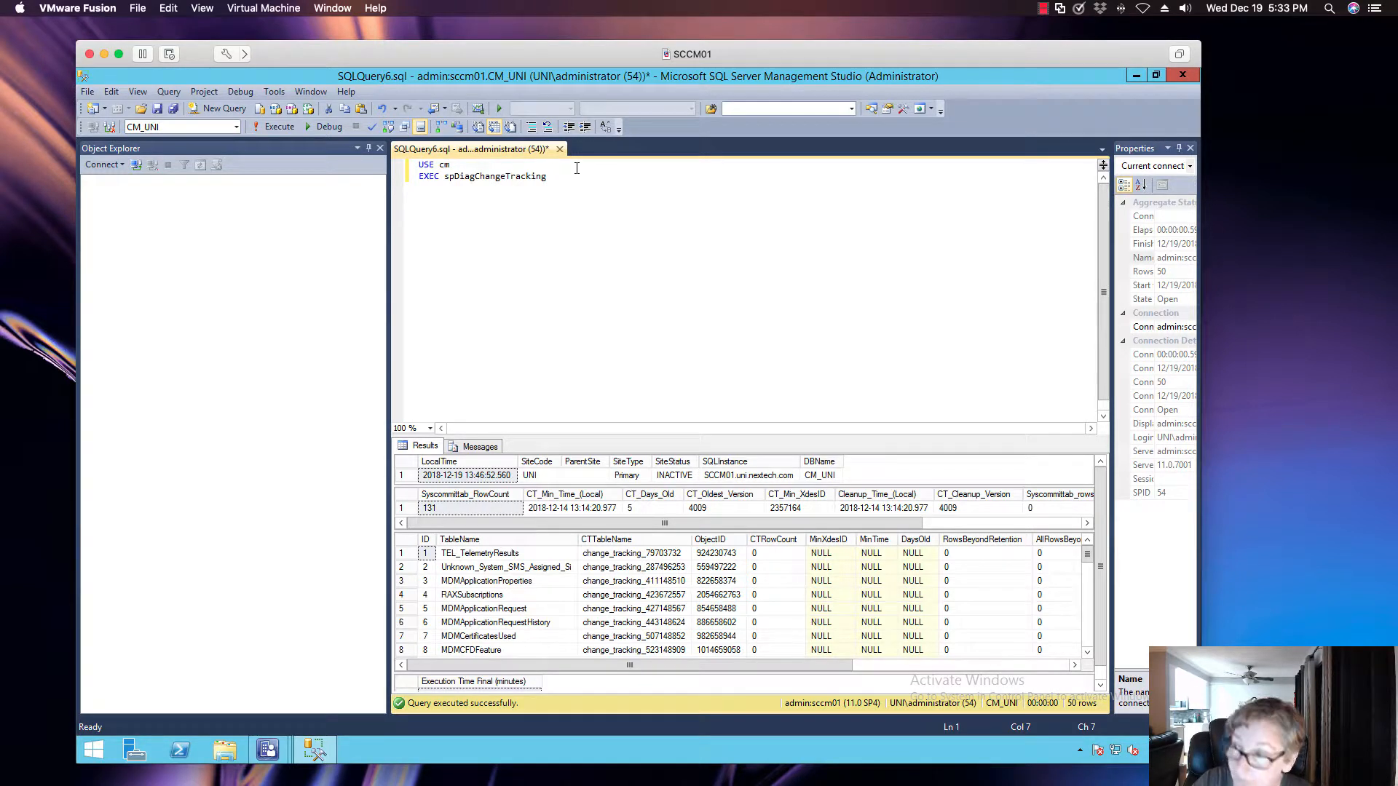
text(_uni)
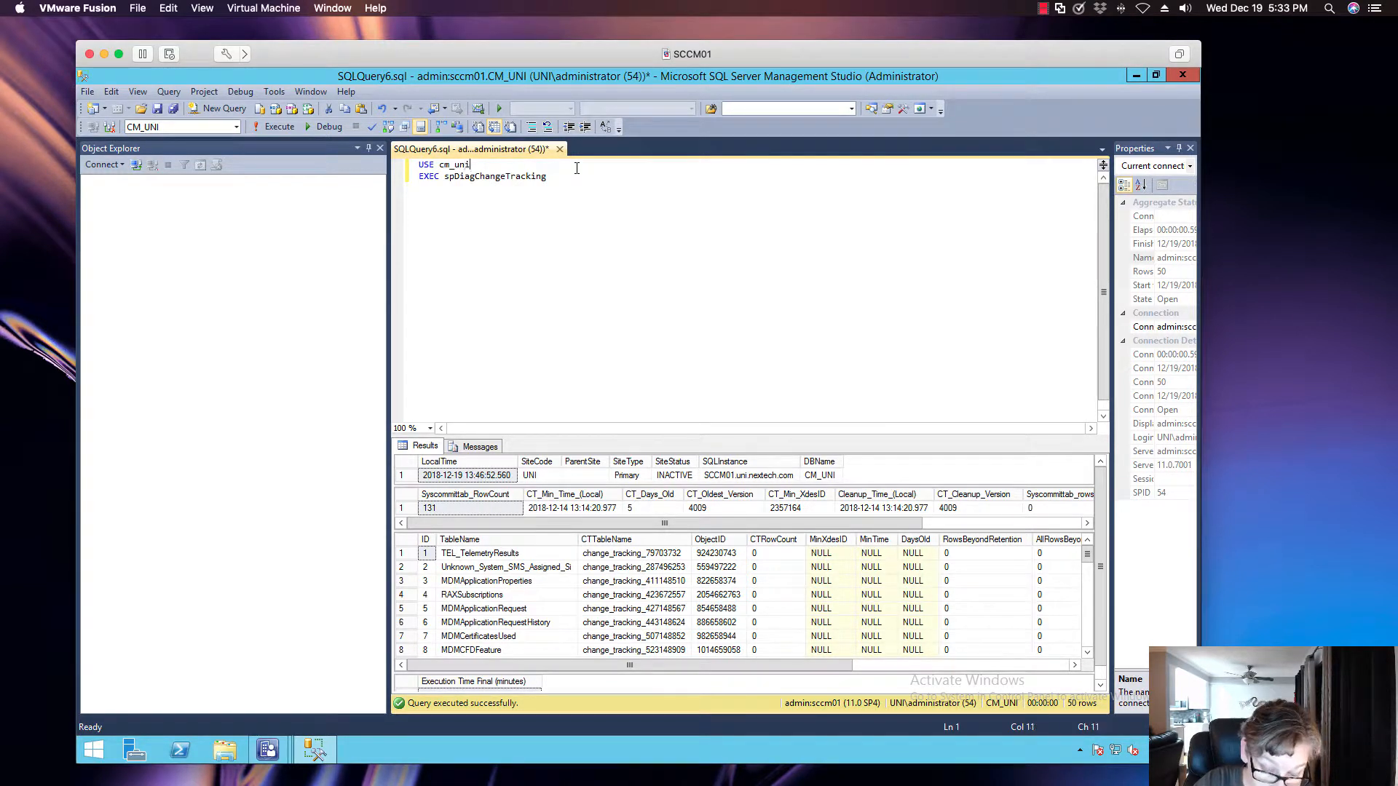
click(291, 129)
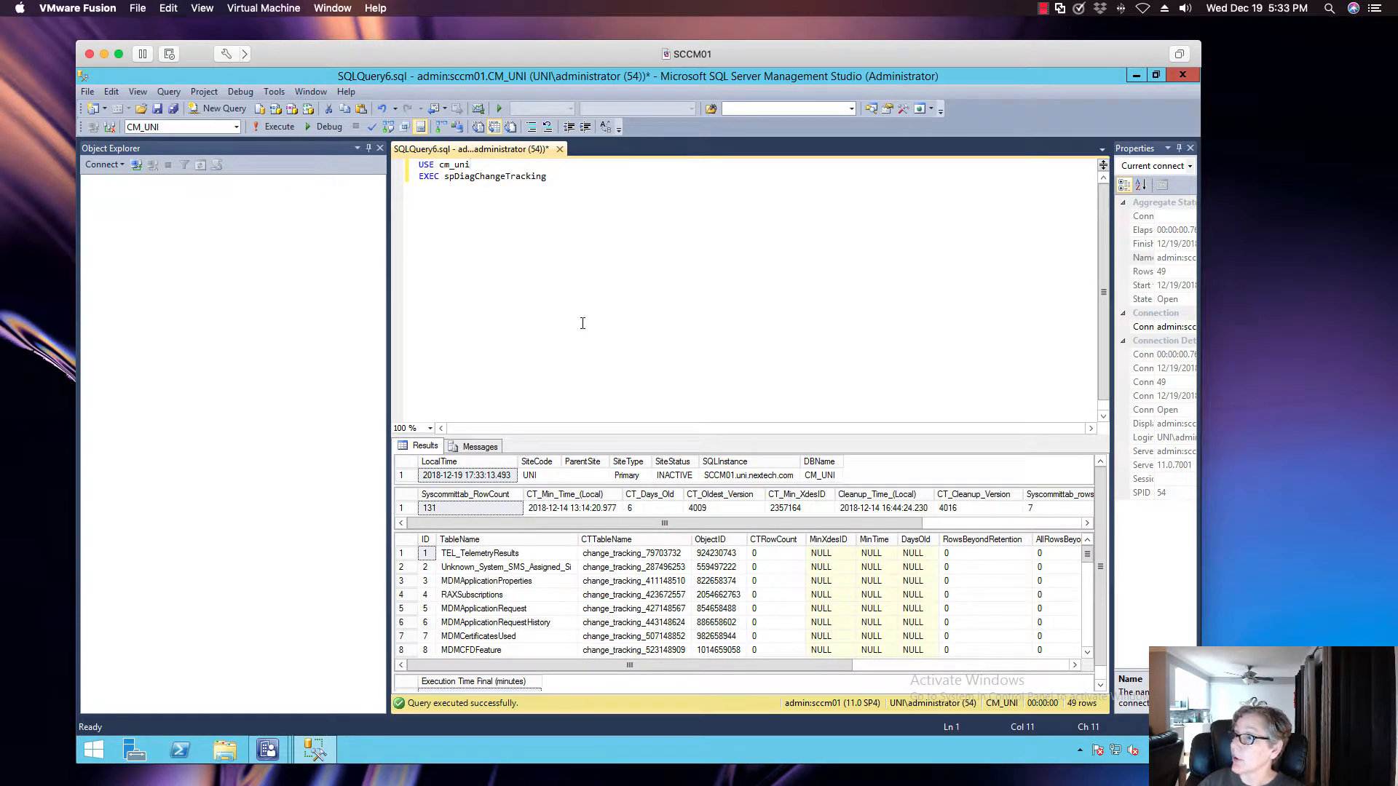
click(642, 508)
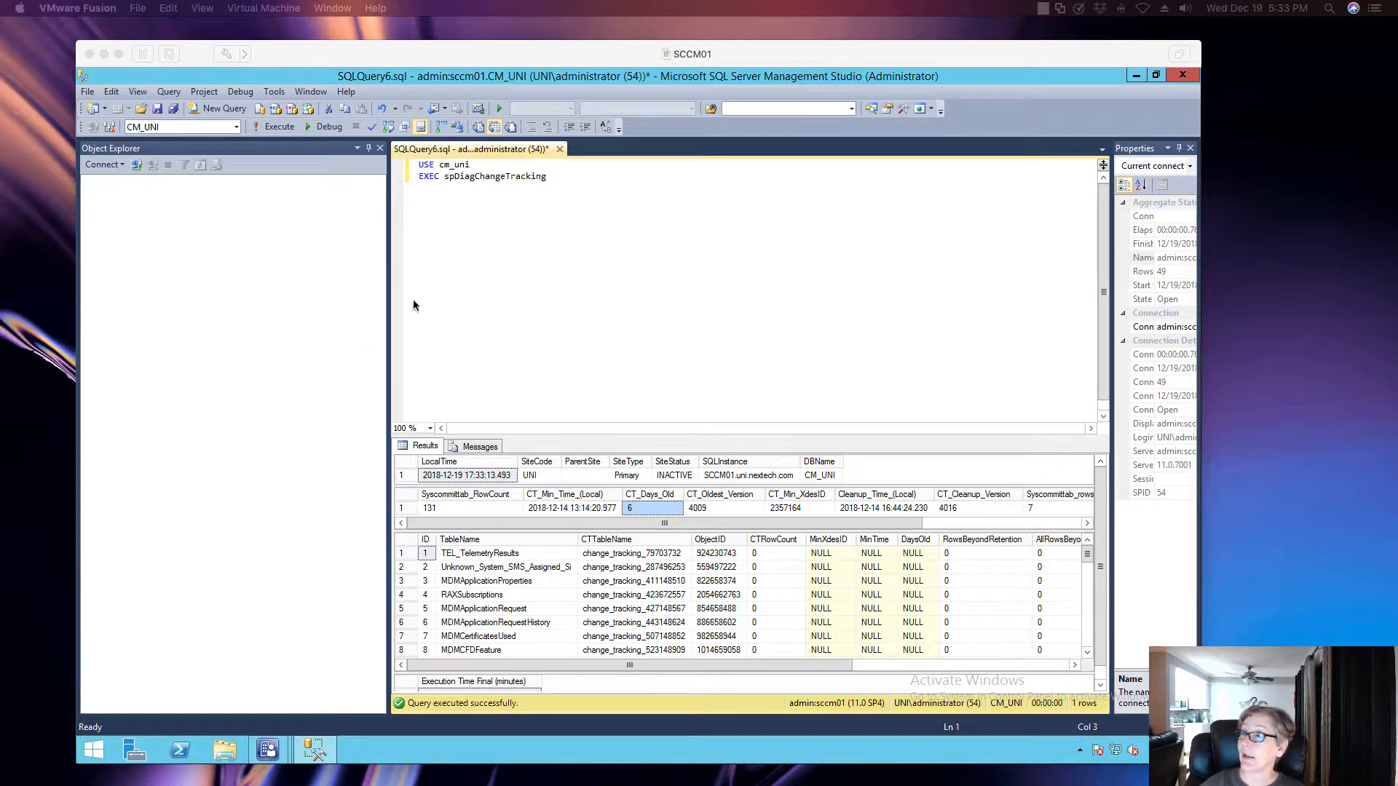
drag(547, 176, 419, 164)
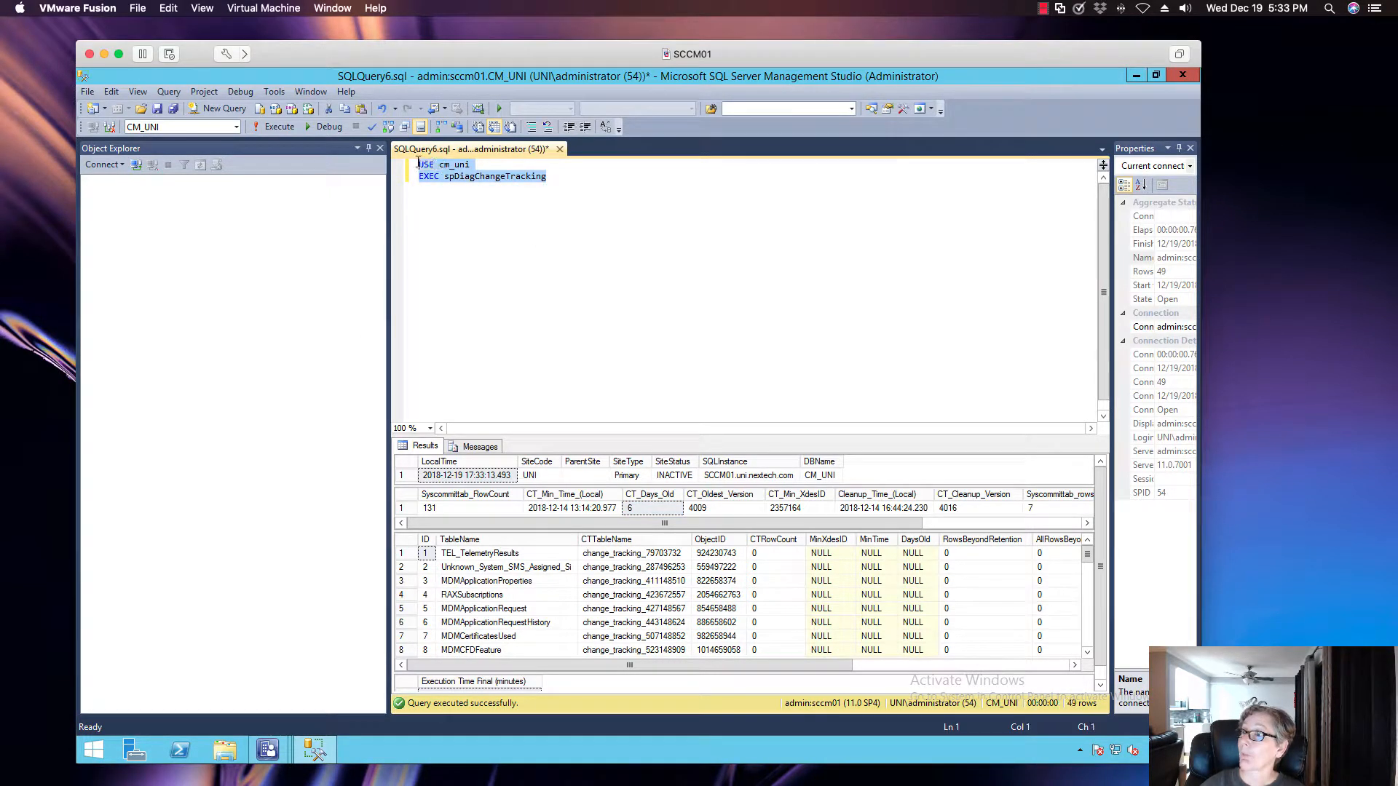
text(USE <ConfigMgr database name> EXEC spDiagChangeTracking @CleanupChangeTracking = 1)
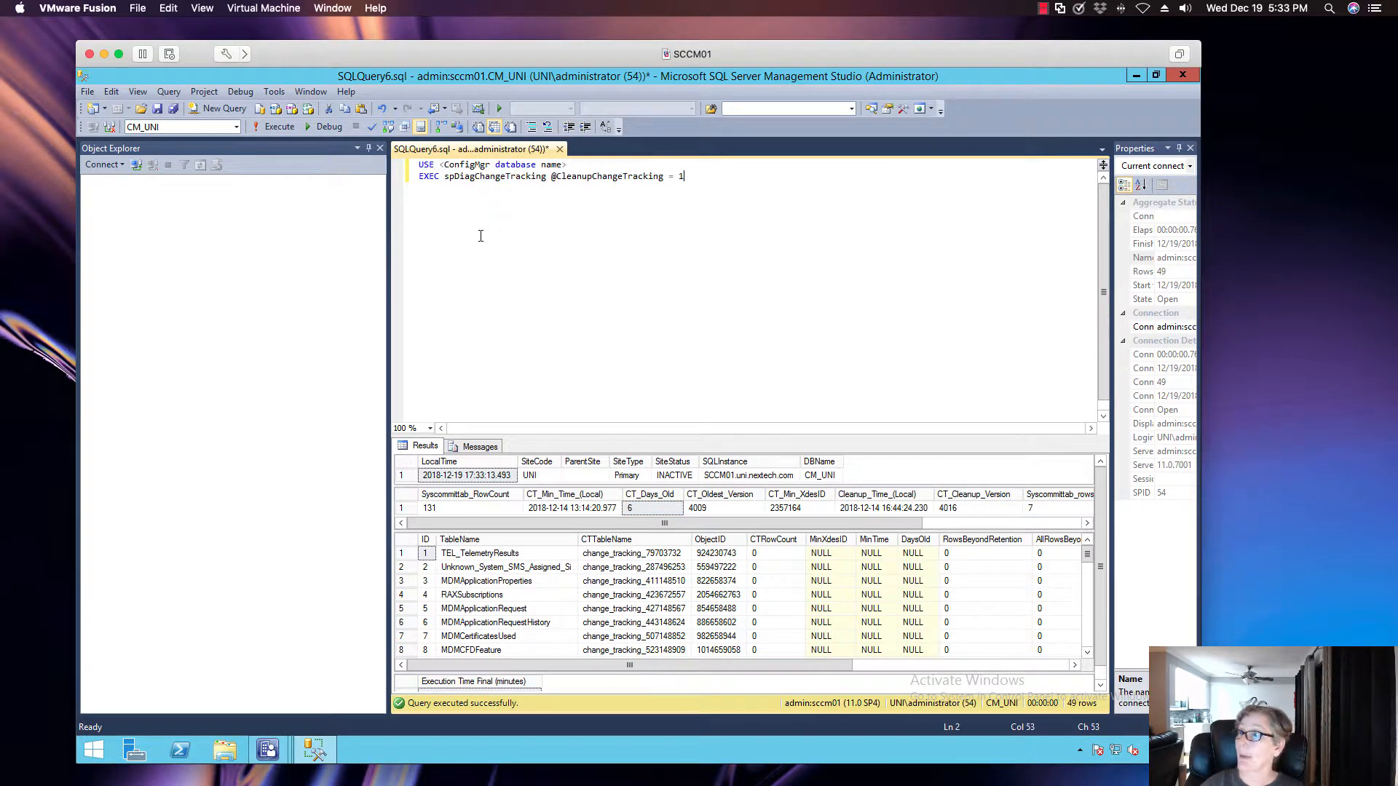
click(276, 126)
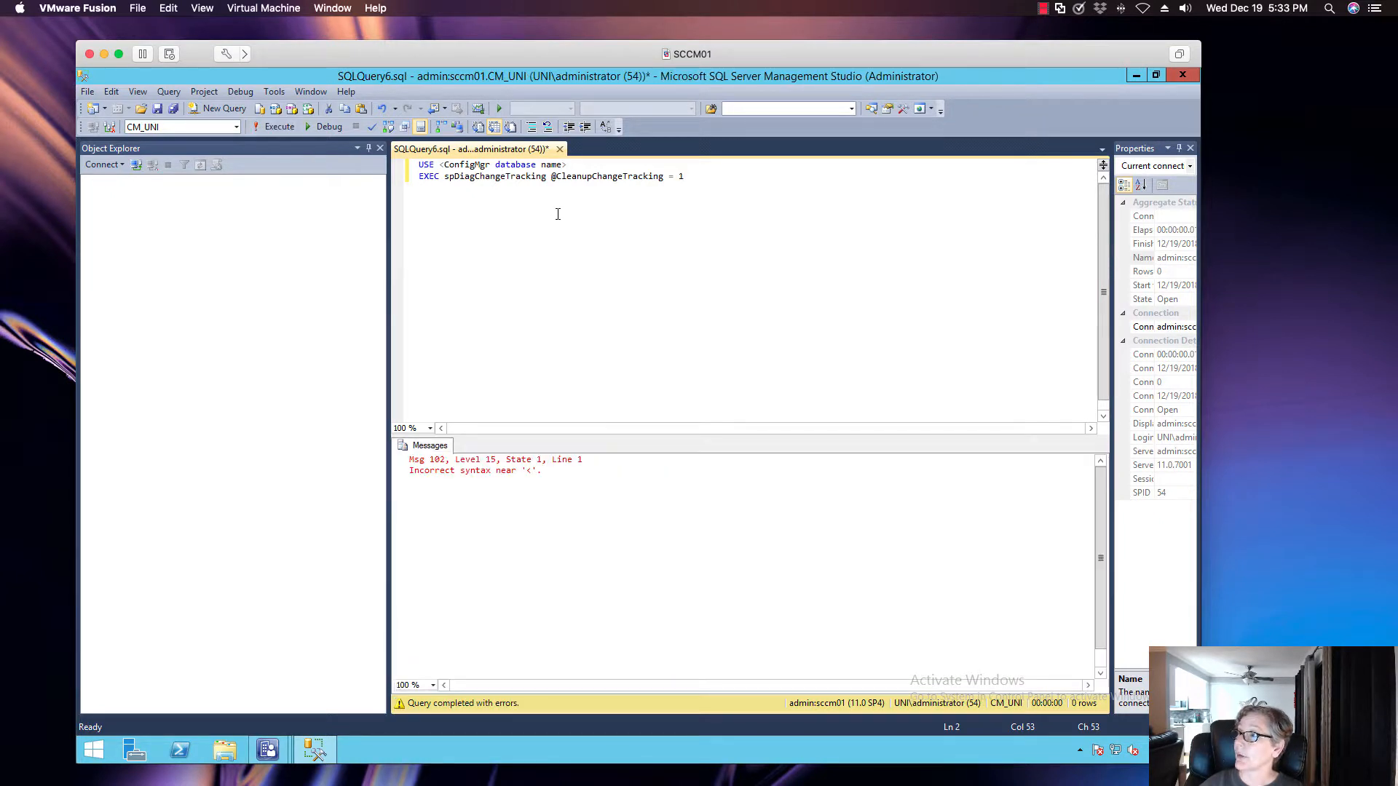
click(576, 167)
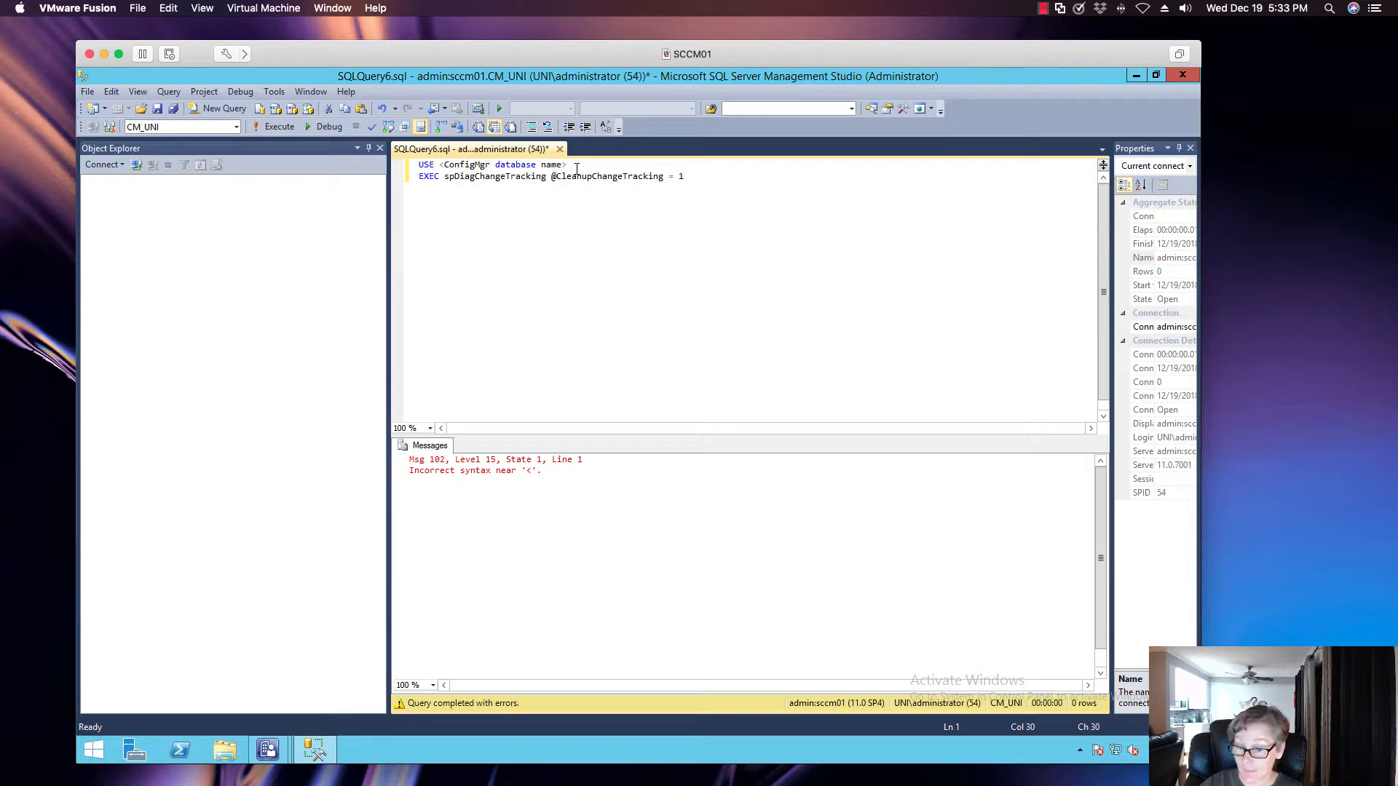
key(BackSpace)
key(BackSpace)
key(BackSpace)
key(BackSpace)
key(BackSpace)
key(BackSpace)
key(BackSpace)
key(BackSpace)
key(BackSpace)
key(BackSpace)
key(BackSpace)
key(BackSpace)
key(BackSpace)
key(BackSpace)
key(BackSpace)
key(BackSpace)
key(BackSpace)
key(BackSpace)
key(BackSpace)
key(BackSpace)
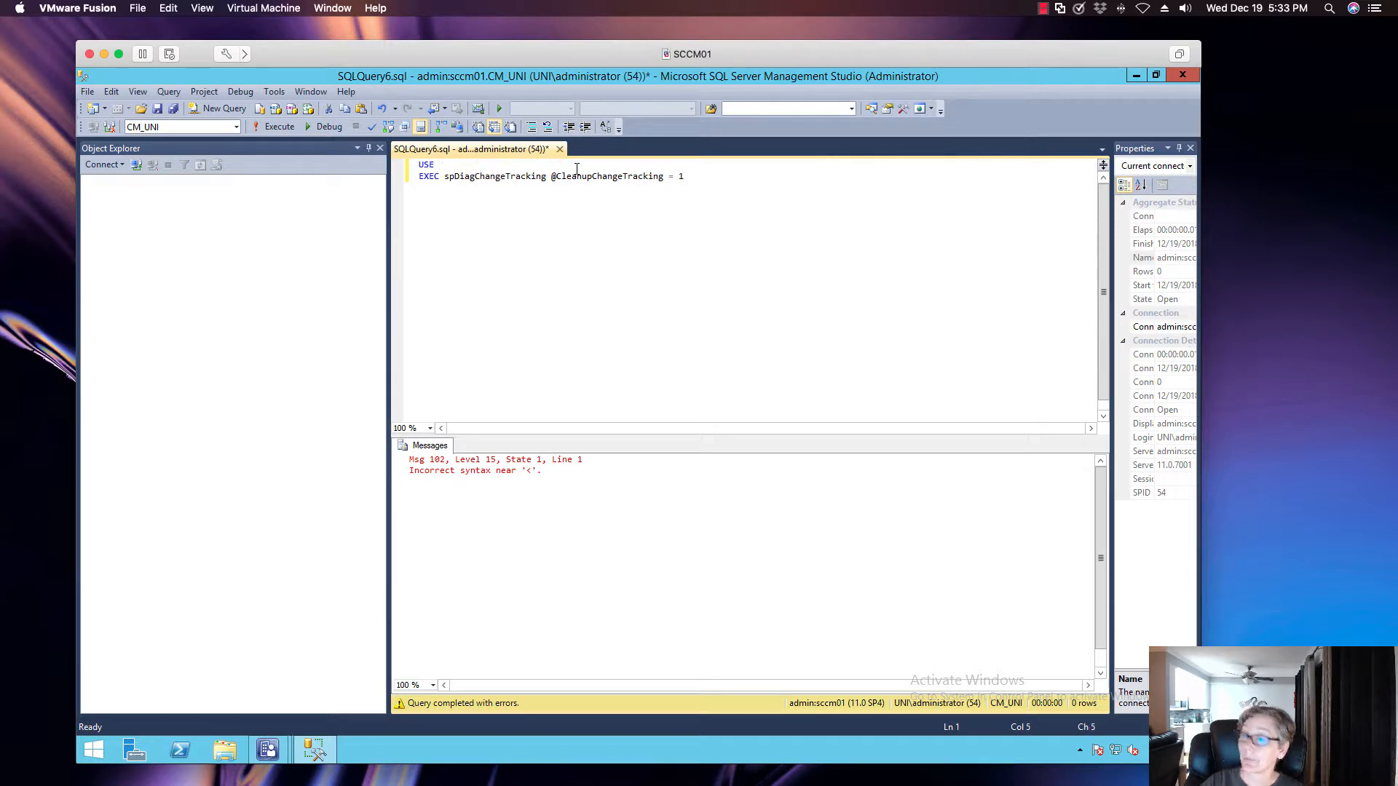
text(cm)
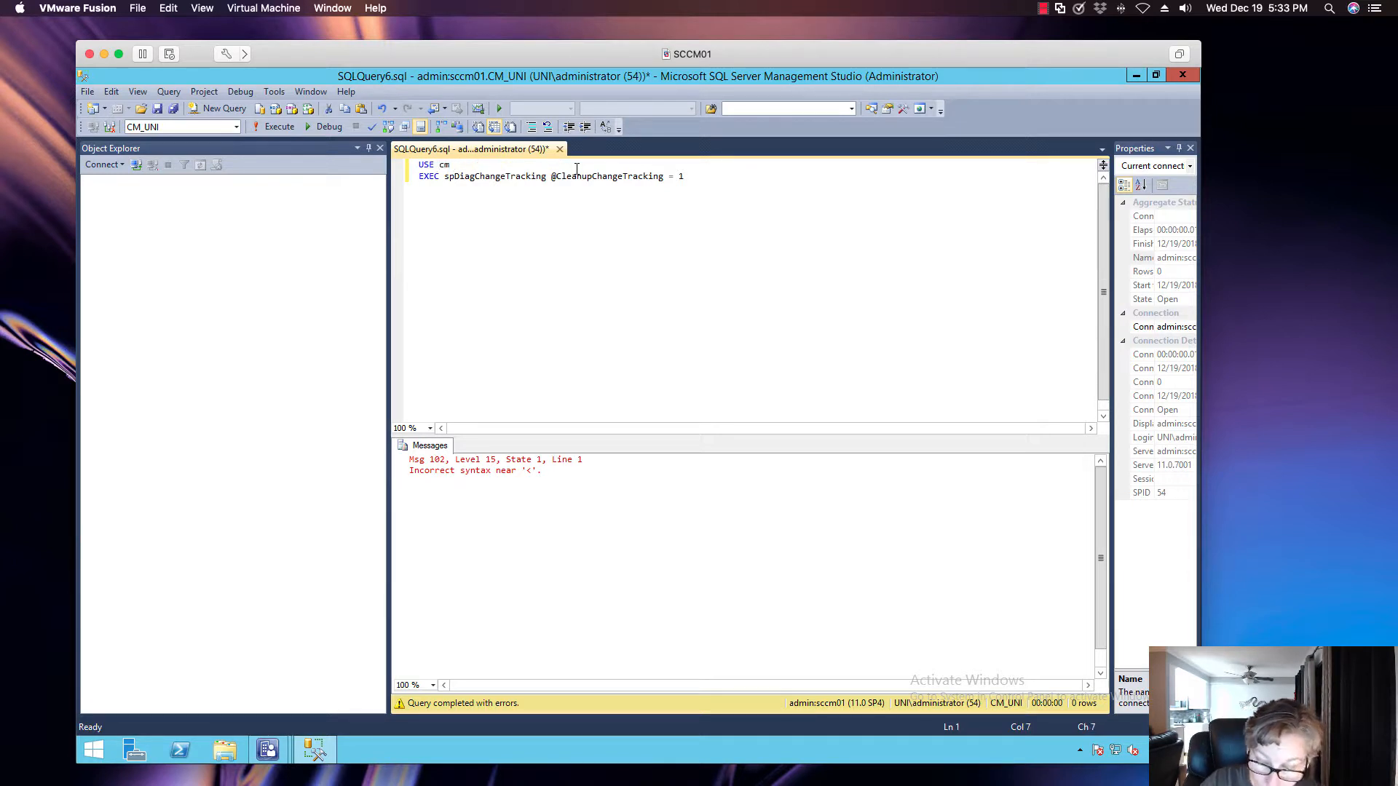
text(_uni)
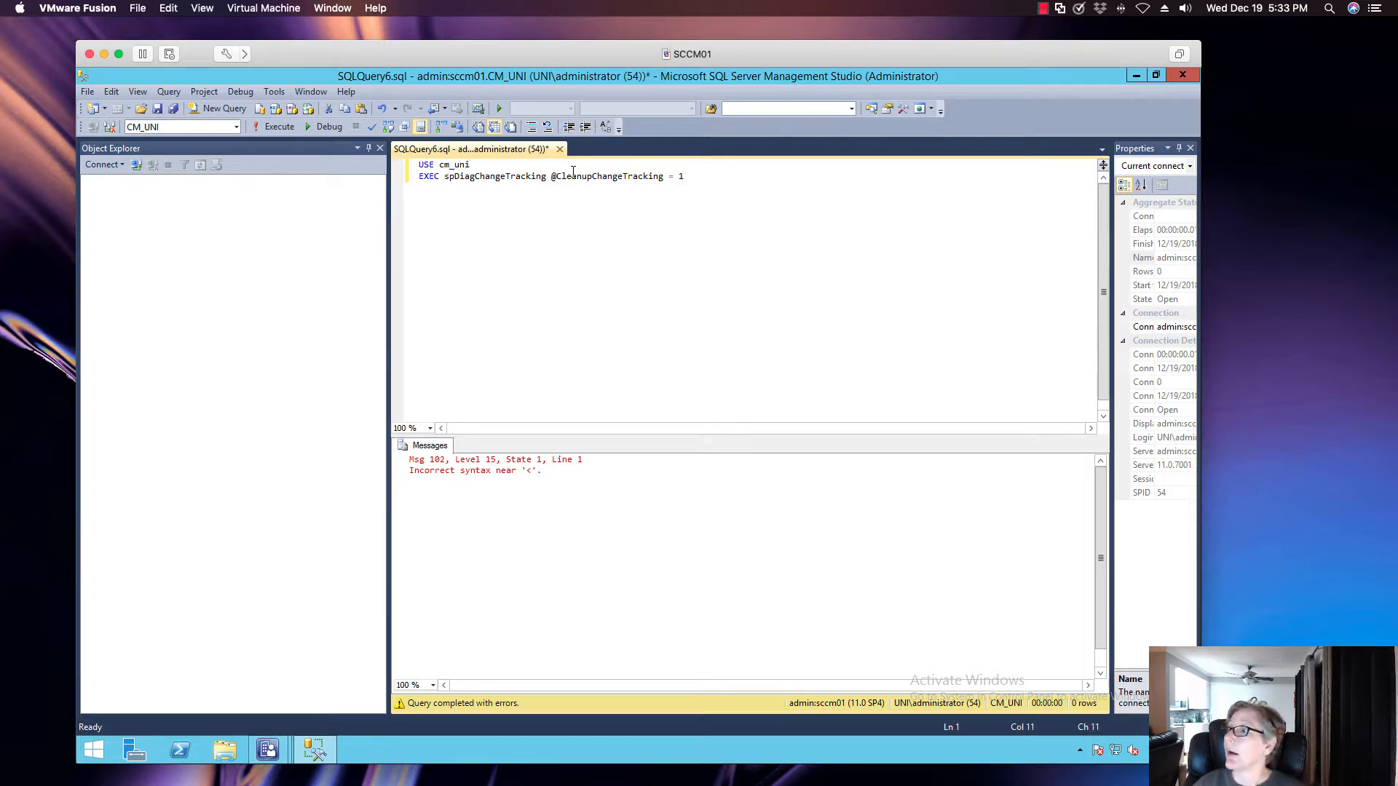
click(291, 127)
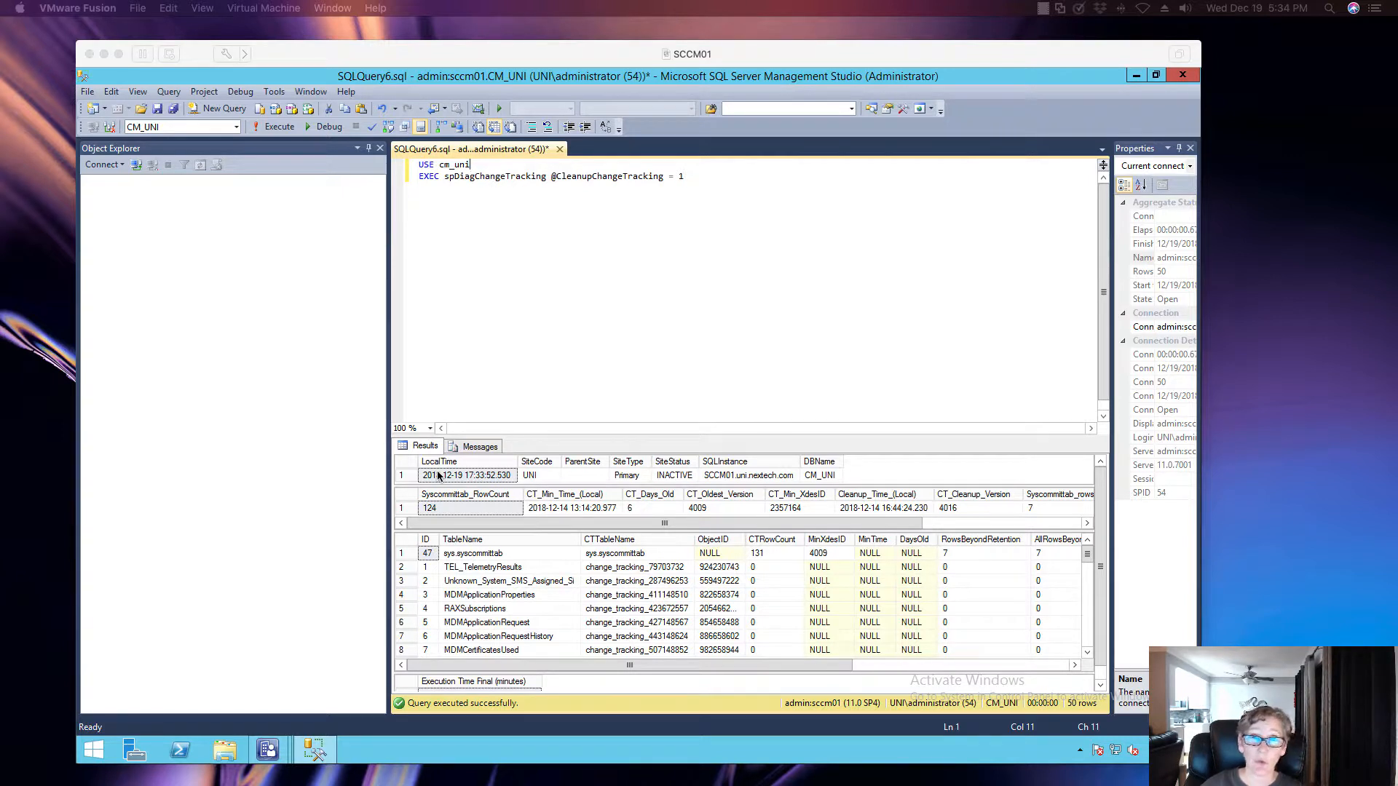
Replace the query with SELECT * FROM vLogs WHERE ProcedureName = 'spDiagChangeTracking', and execute it to review the logged runs
click(688, 177)
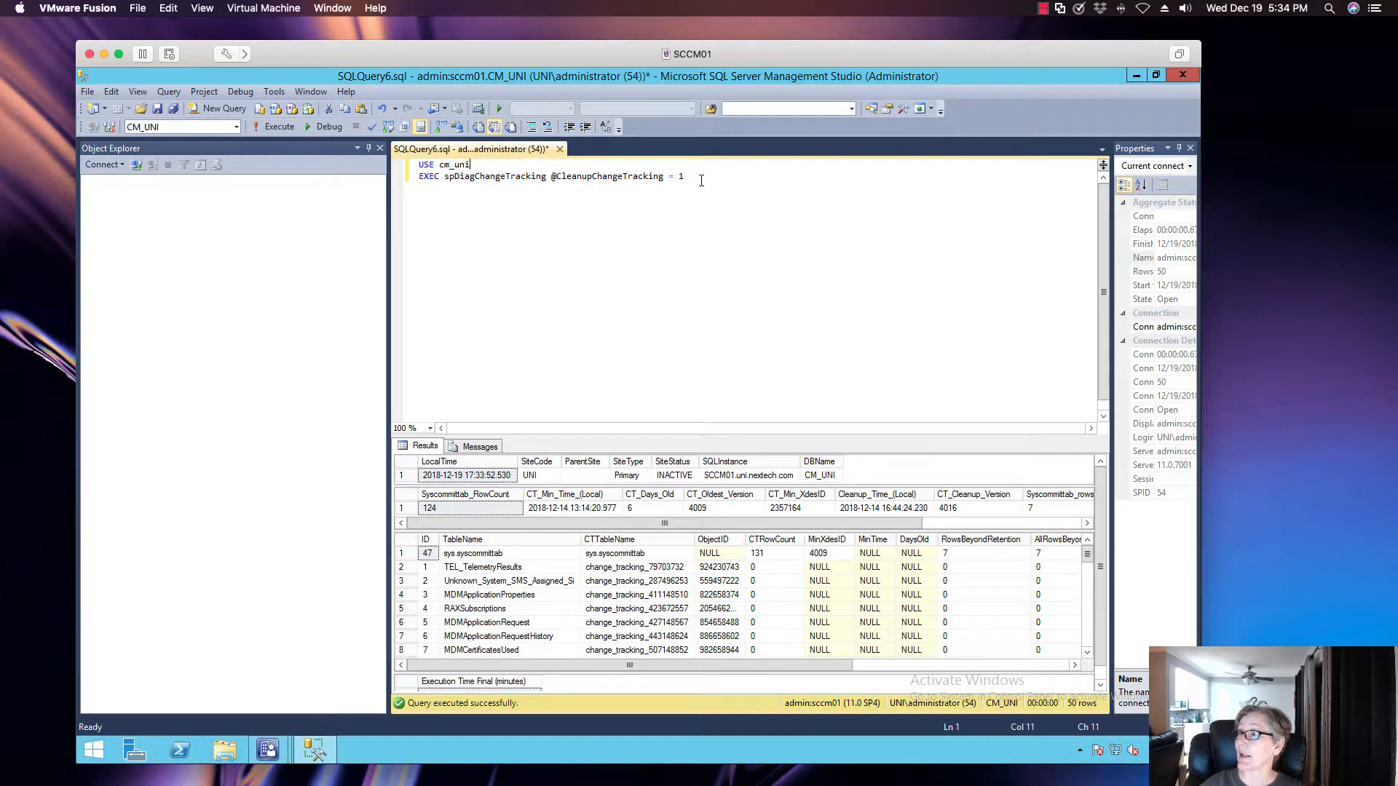
drag(688, 177, 418, 165)
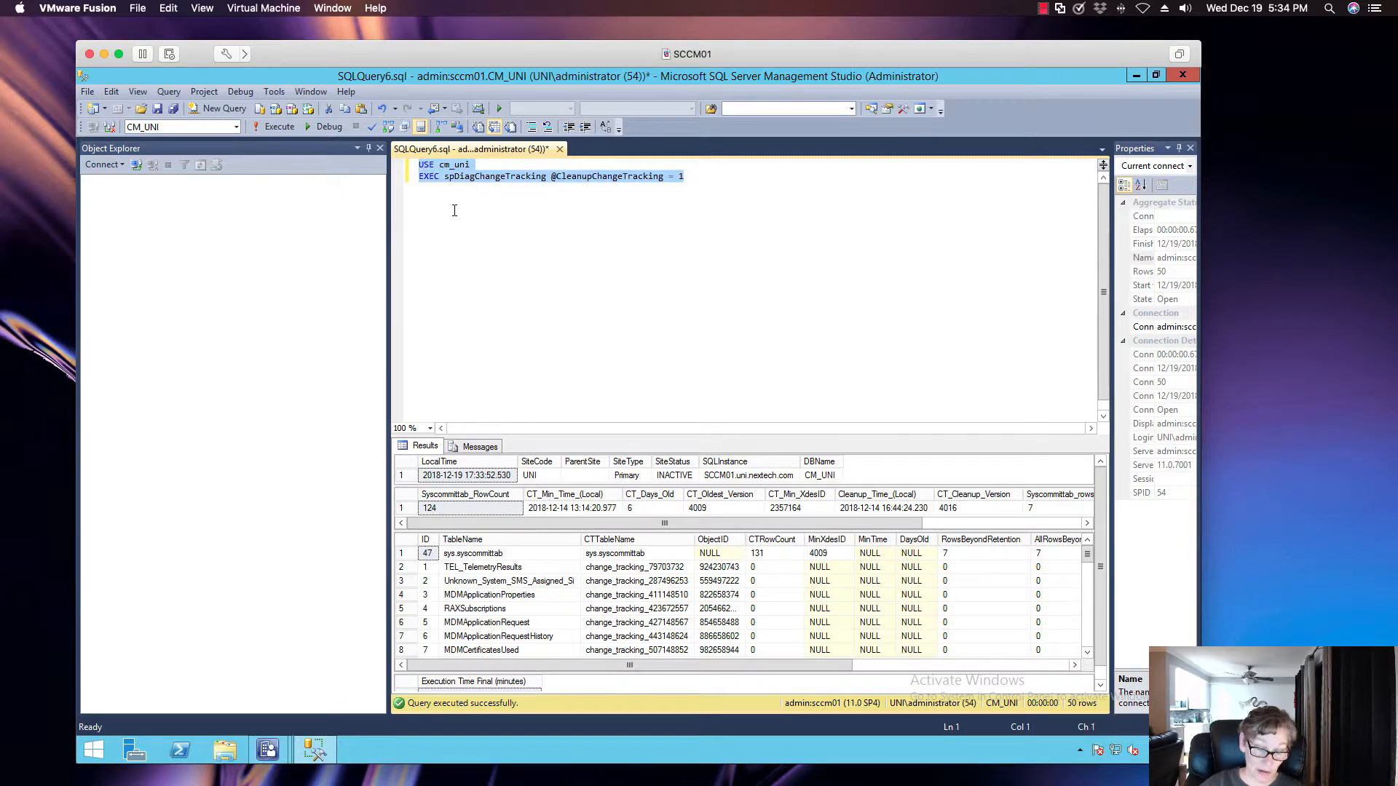
text(SELECT * FROM vLogs WHERE ProcedureName = 'spDiagChangeTracking')
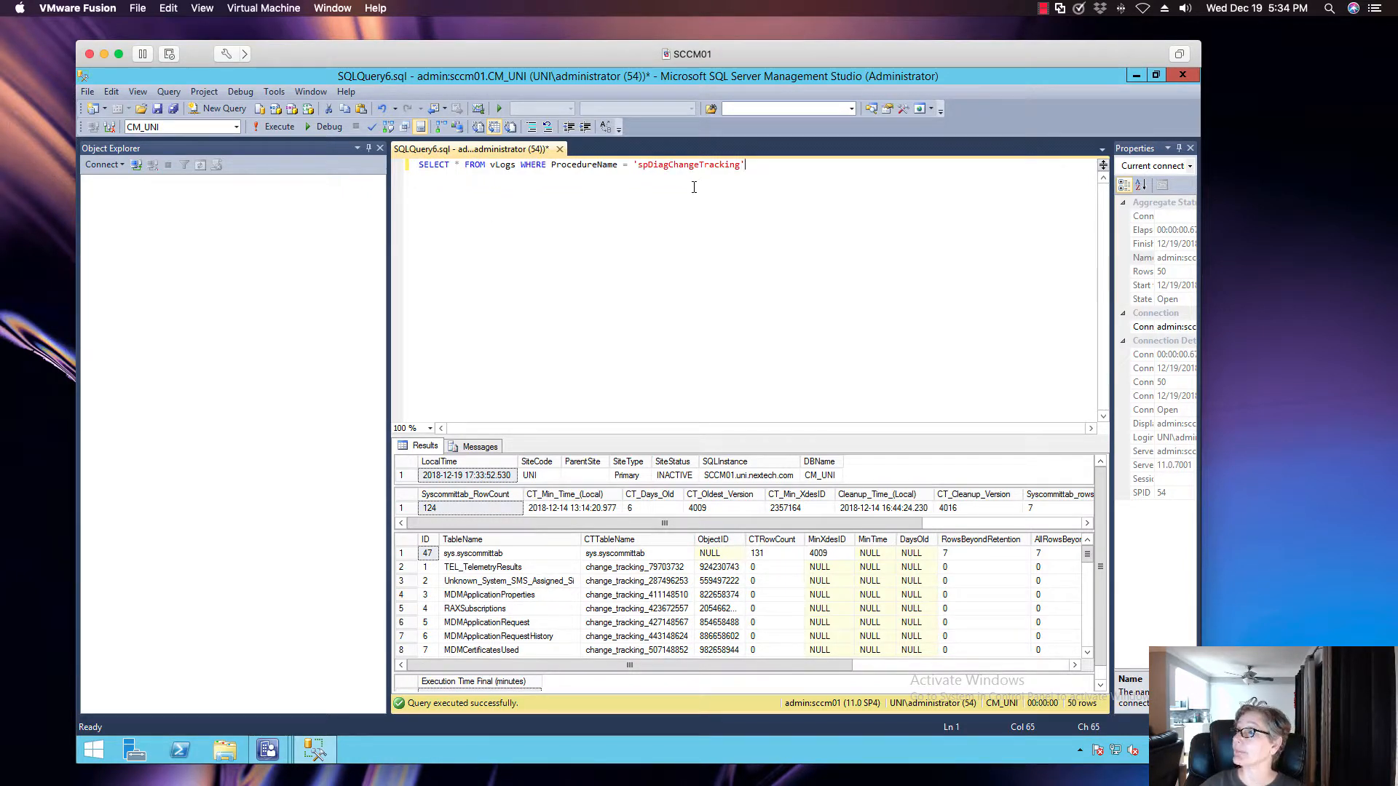
click(280, 127)
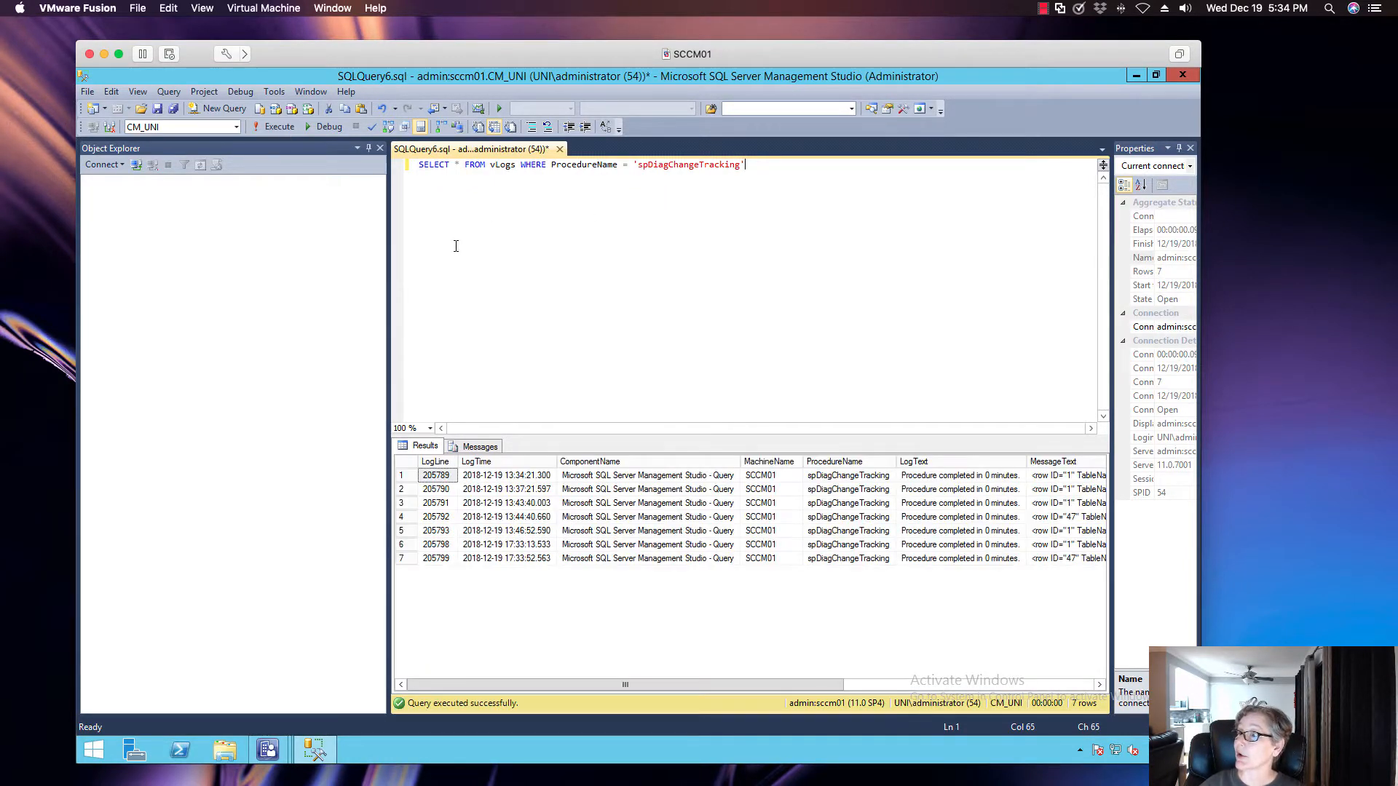
drag(605, 679, 539, 690)
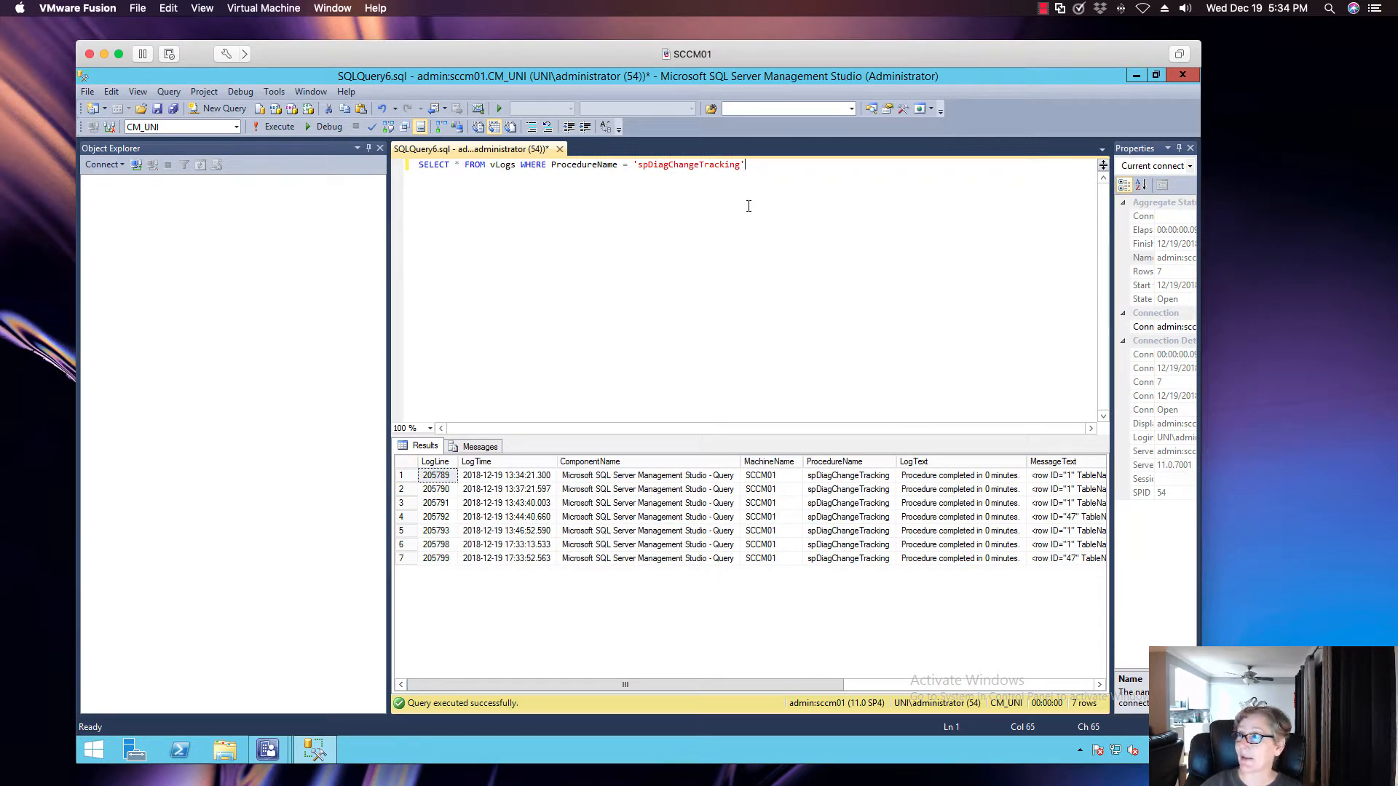
Return to the Configuration Manager console, close the installation status details, and retry the Configuration Manager 1810 installation, accepting that prerequisite warnings are ignored
click(1135, 75)
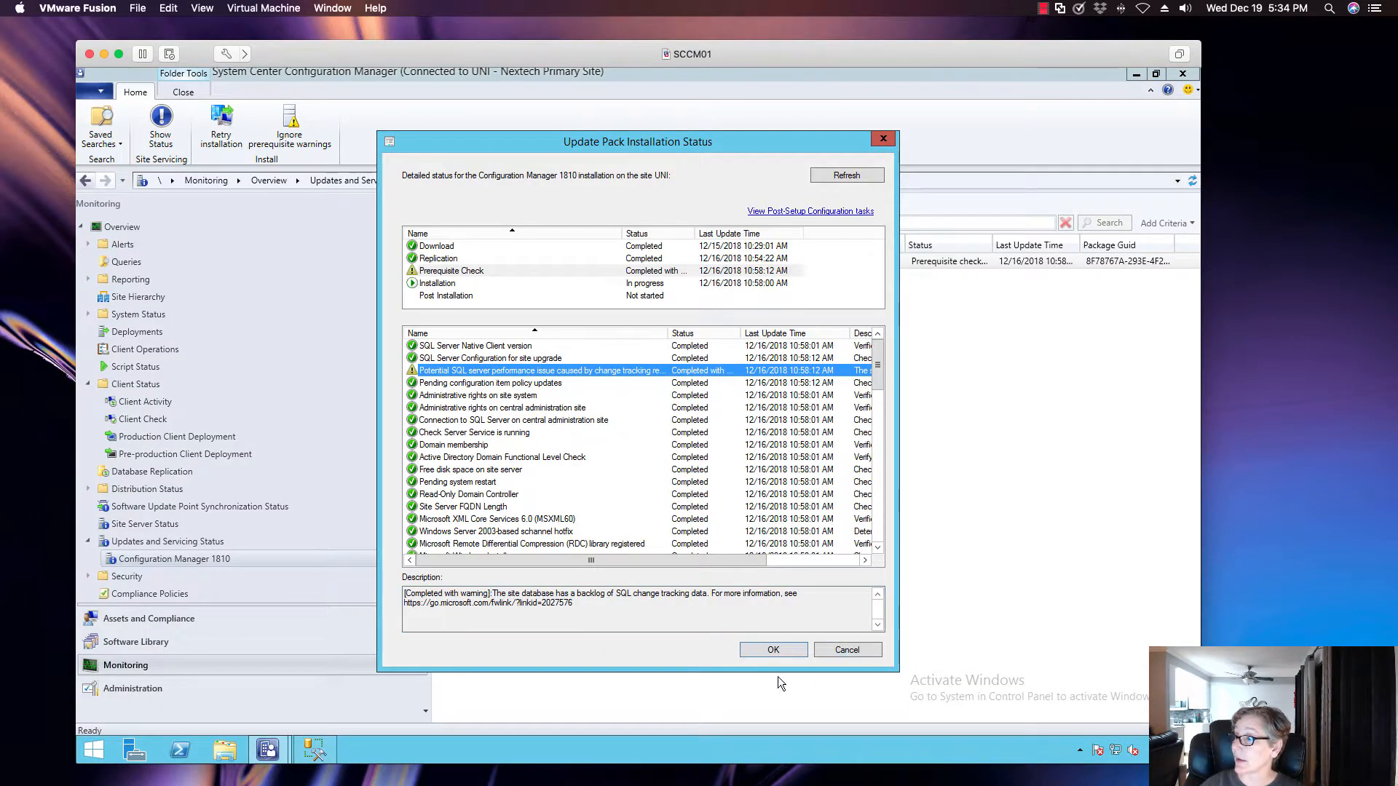
click(770, 650)
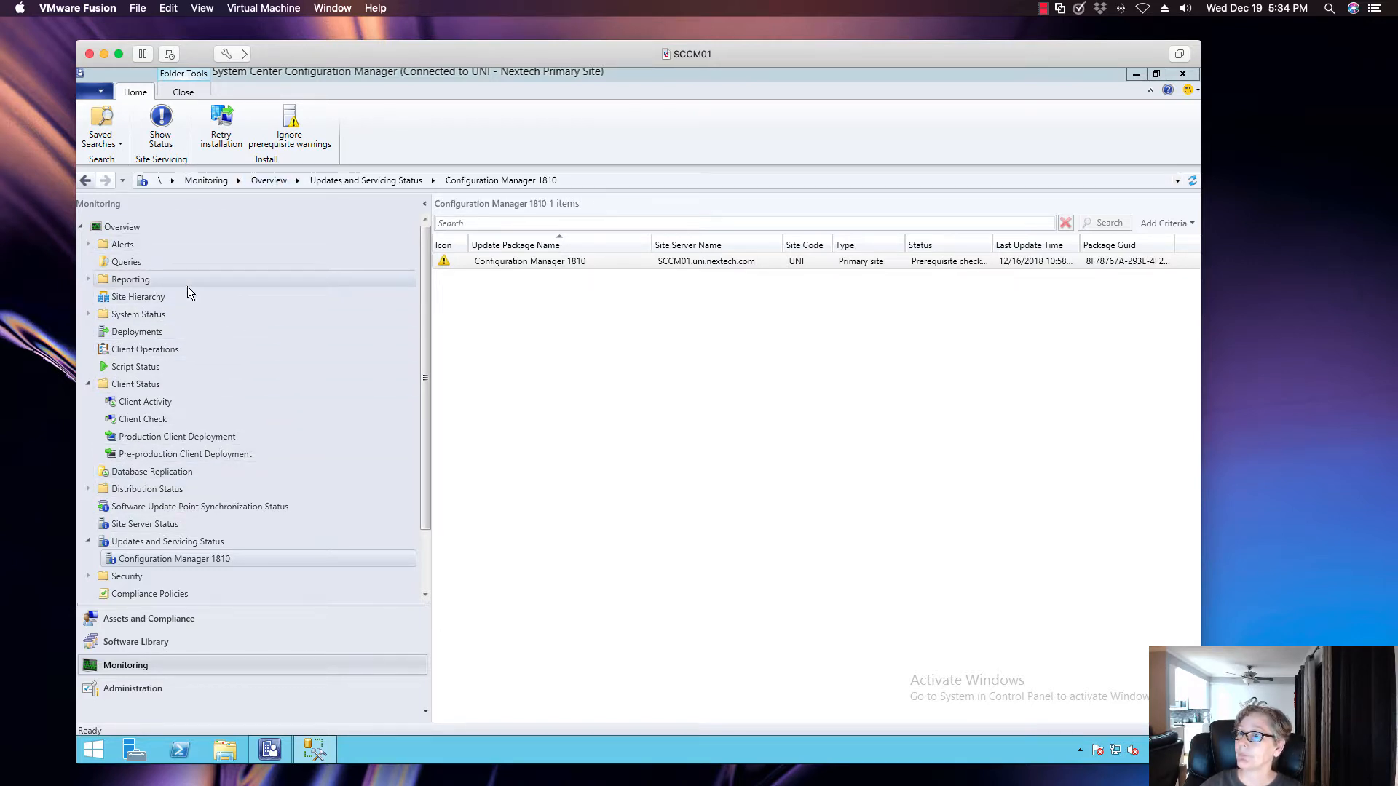
click(177, 687)
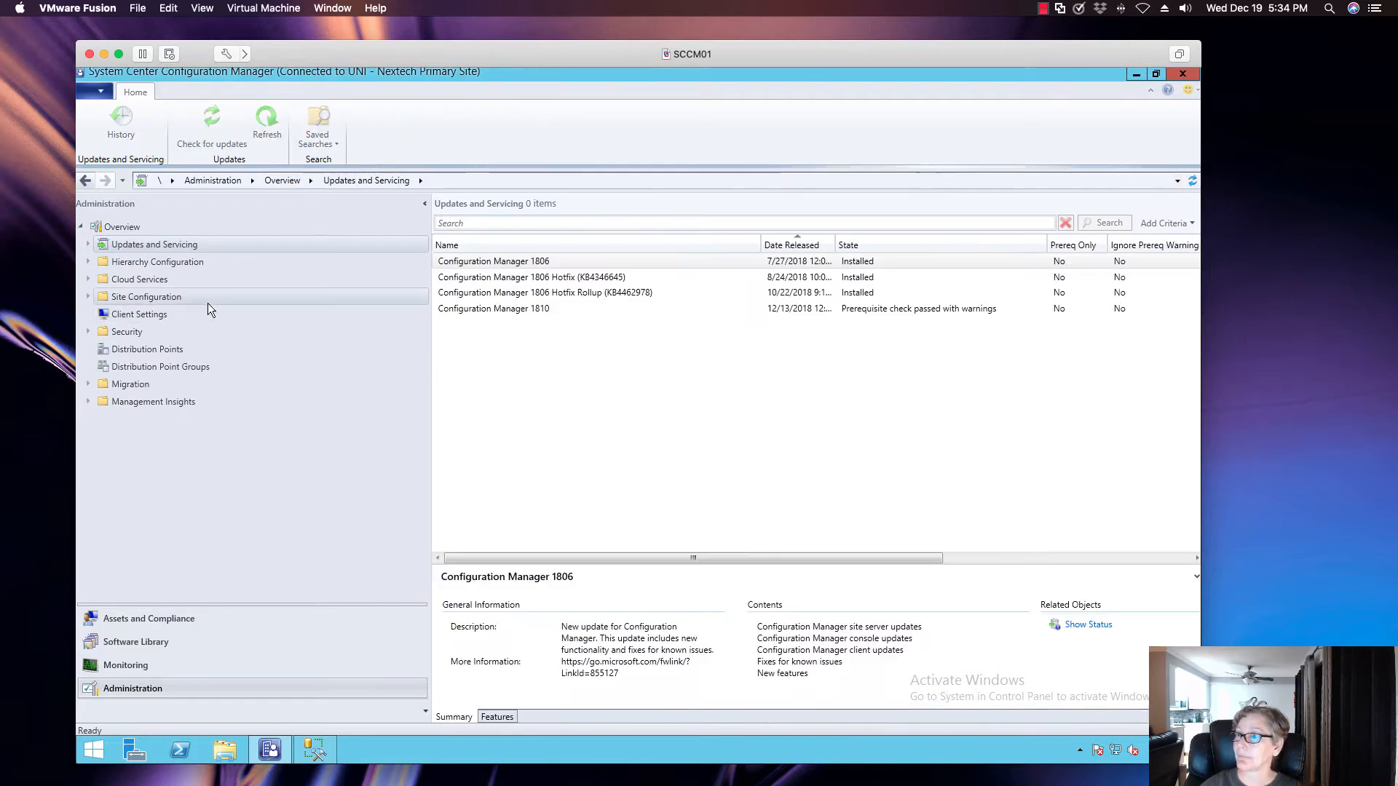
click(557, 309)
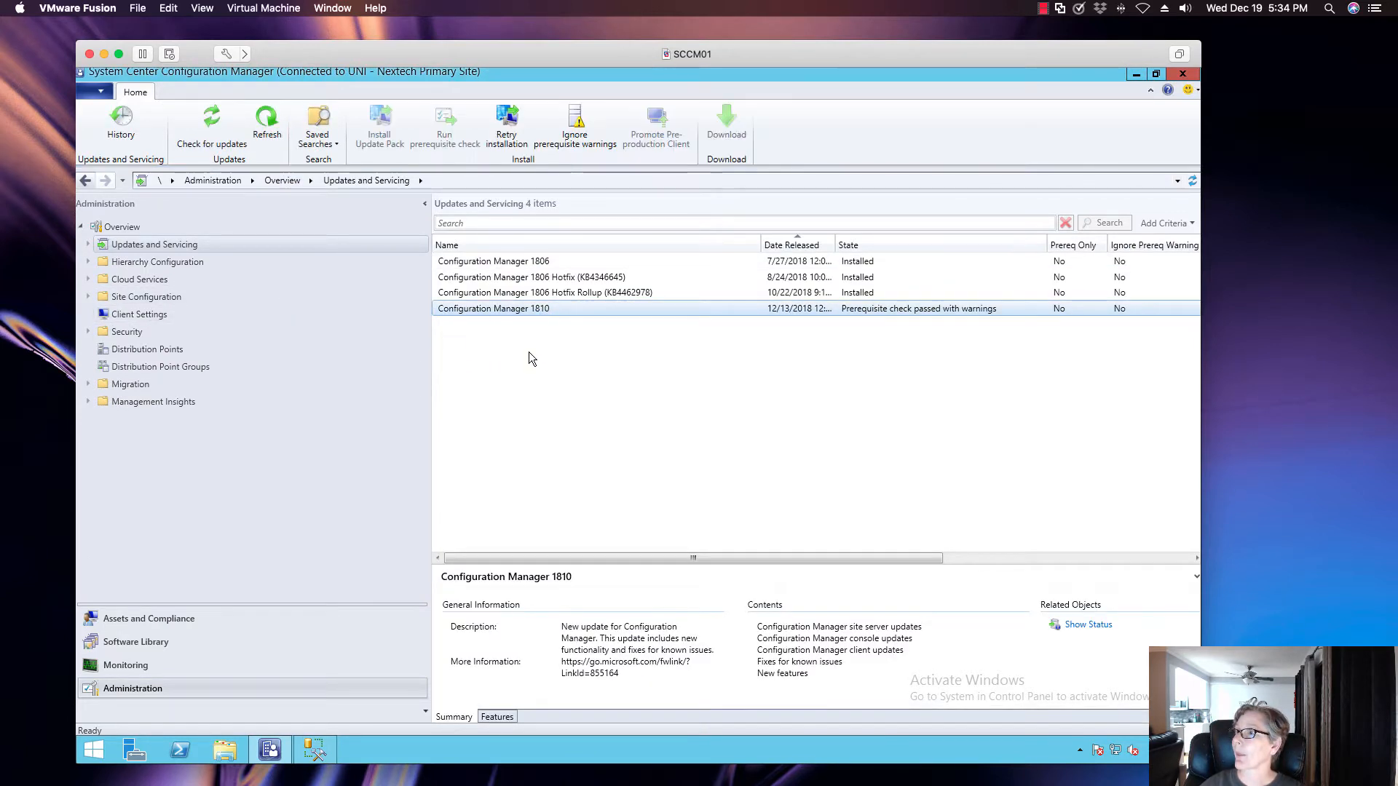
click(507, 144)
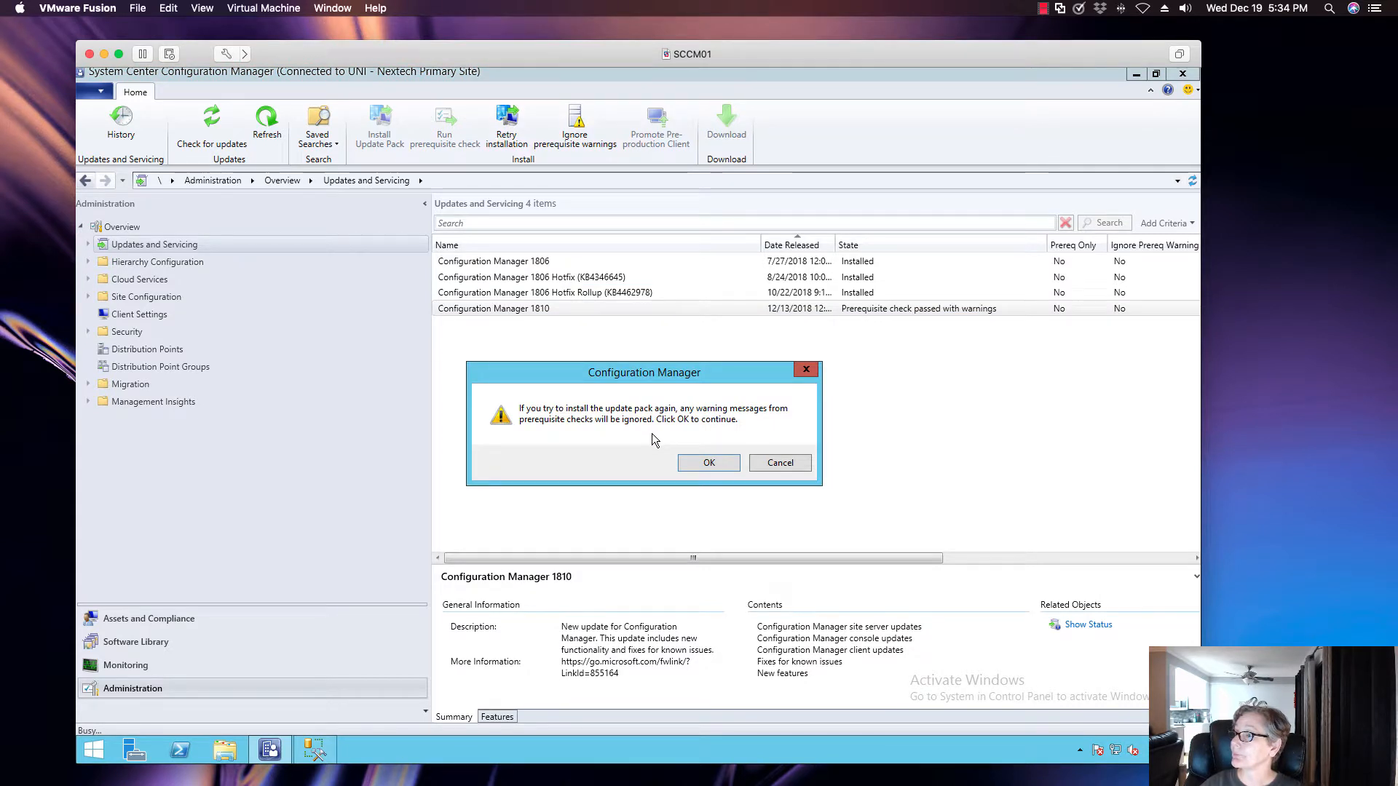
click(708, 463)
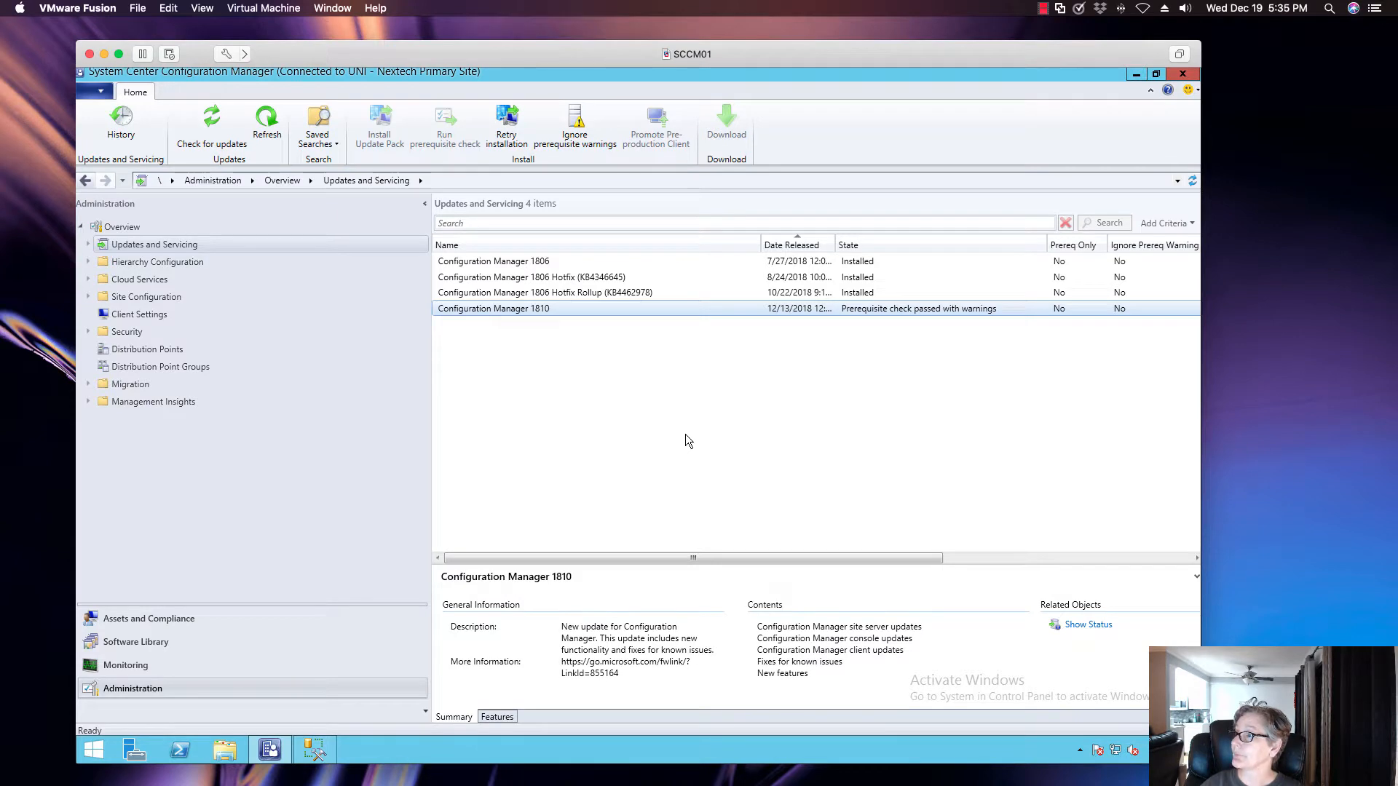
Refresh the Updates and Servicing view and agree to close the console and install the new console version 5.1810.1075.1700
click(1191, 180)
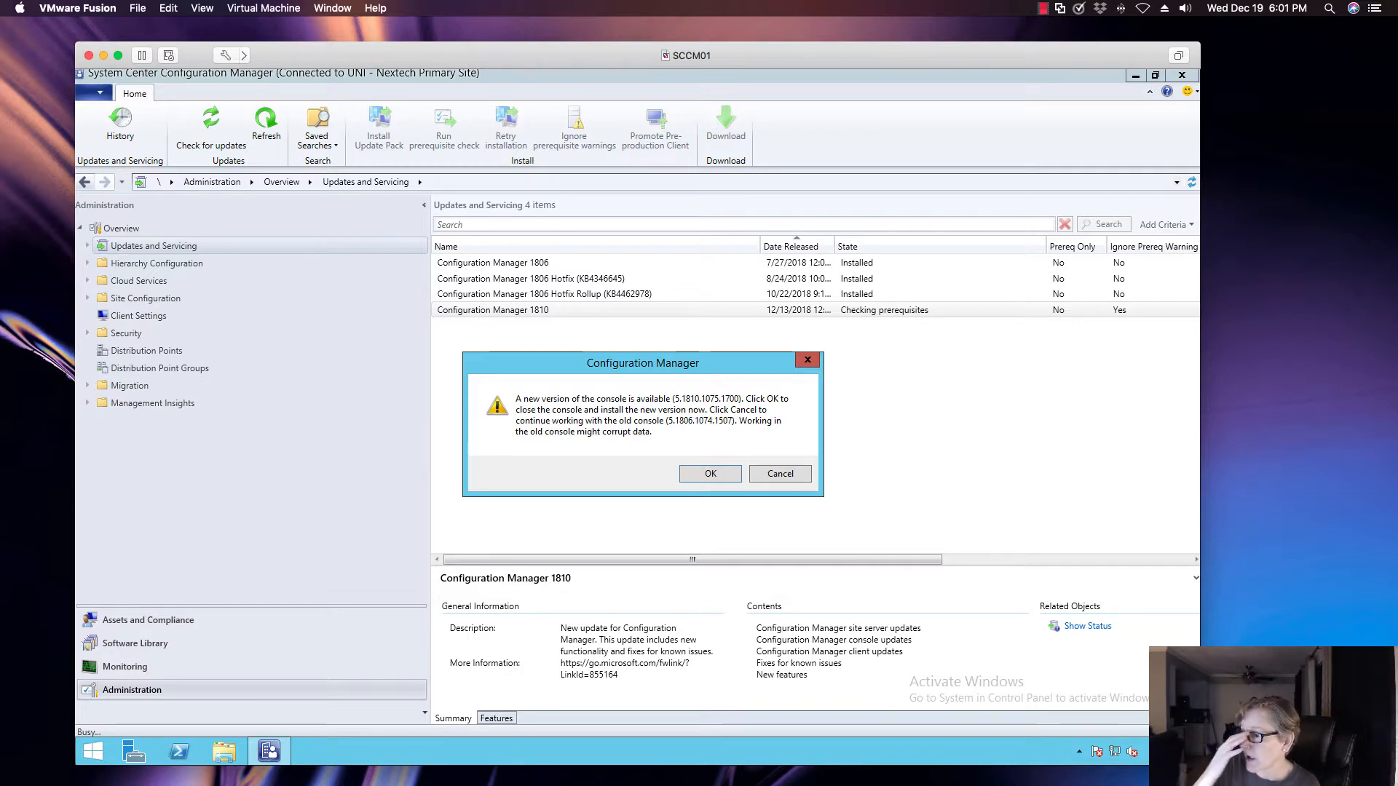
click(709, 474)
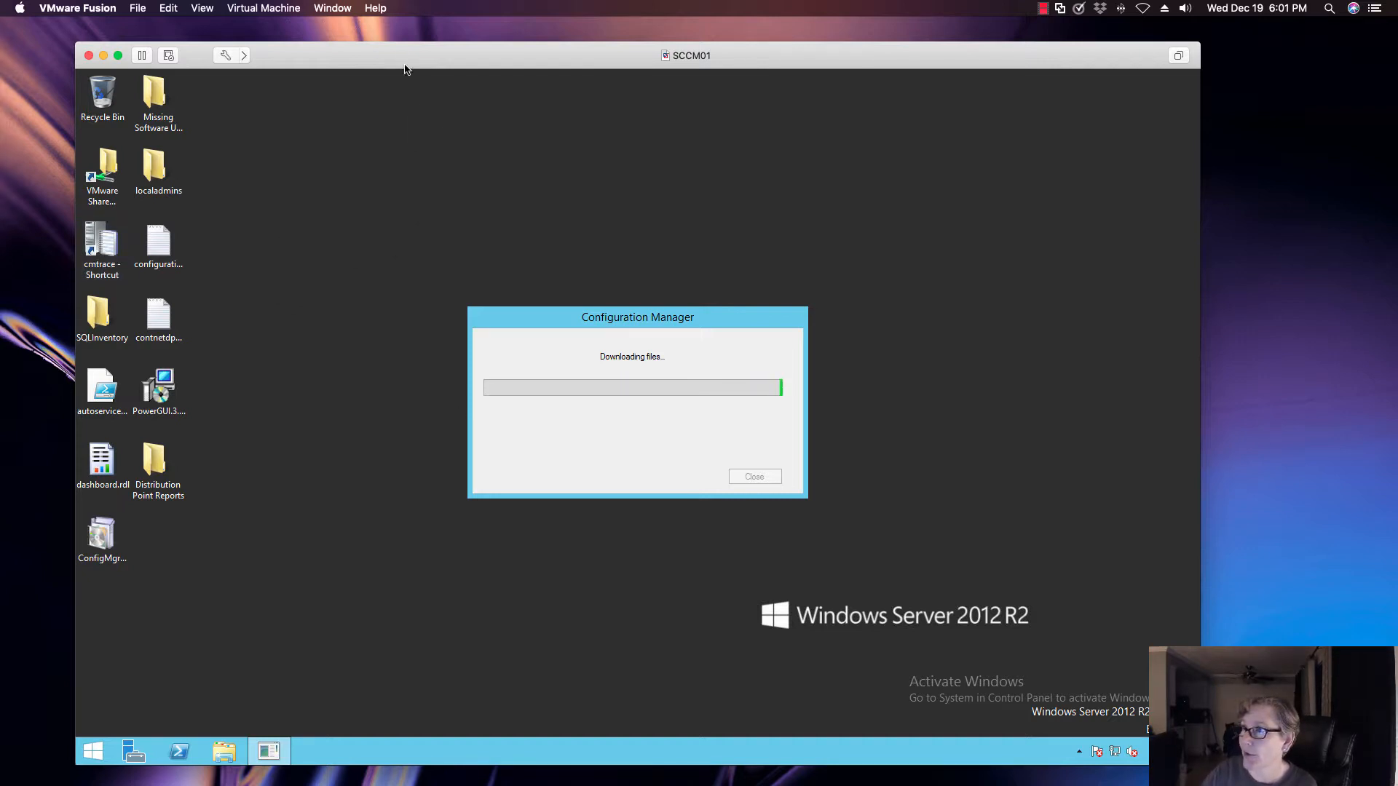
drag(397, 65, 393, 52)
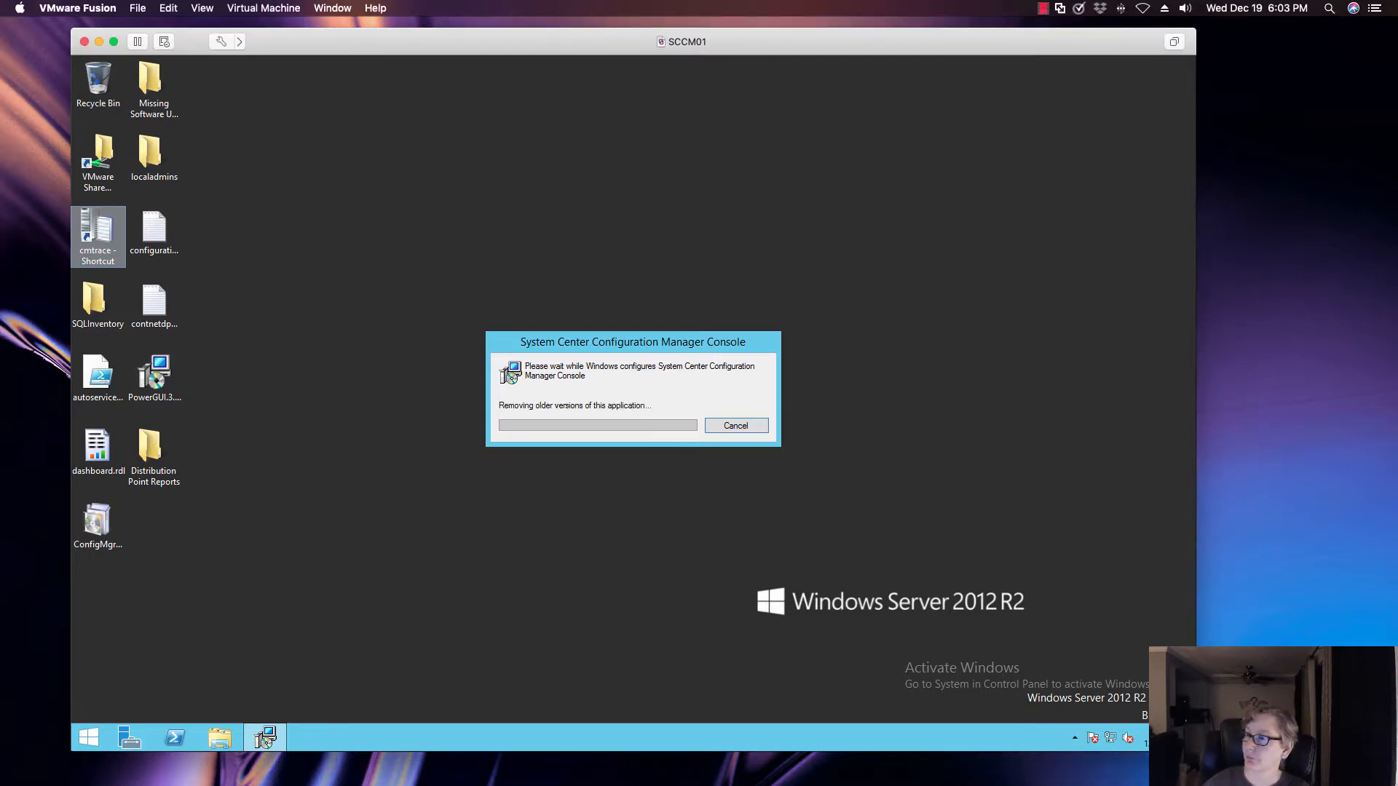
click(205, 465)
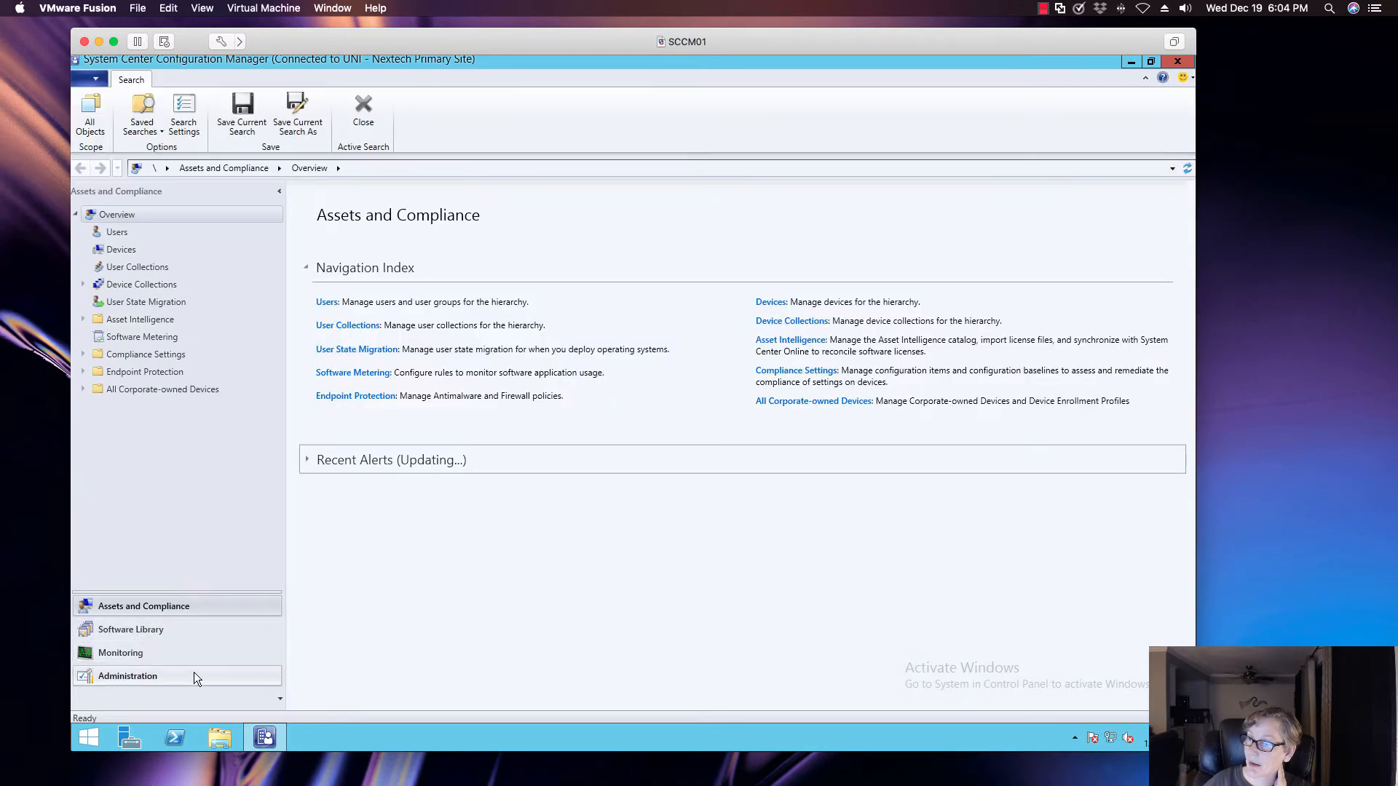
Show Updates and Servicing in the Administration workspace and widen the Name column to fit the full update name
click(192, 674)
click(188, 233)
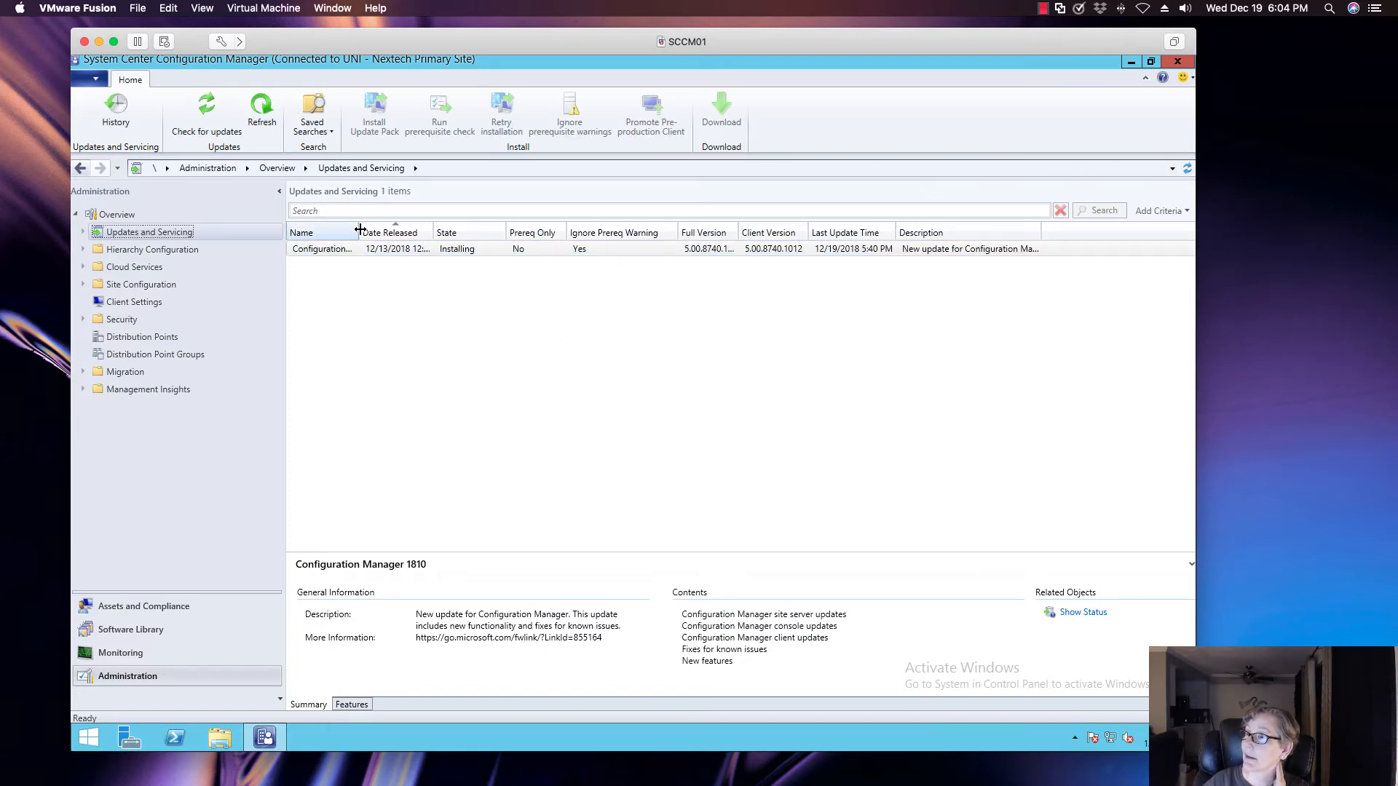
drag(362, 231, 474, 231)
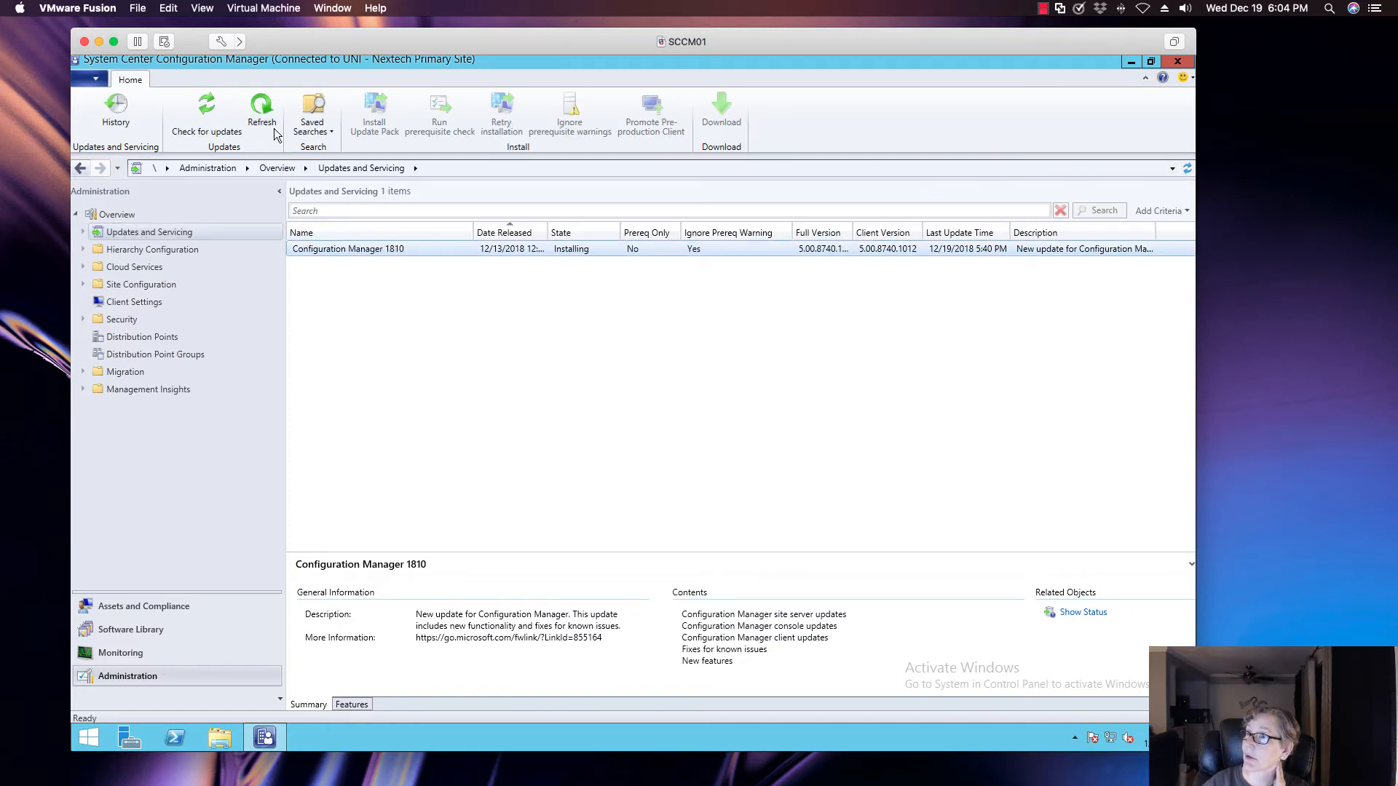
Refresh the Updates and Servicing list, view the console and site versions in the About information, and close it
click(261, 110)
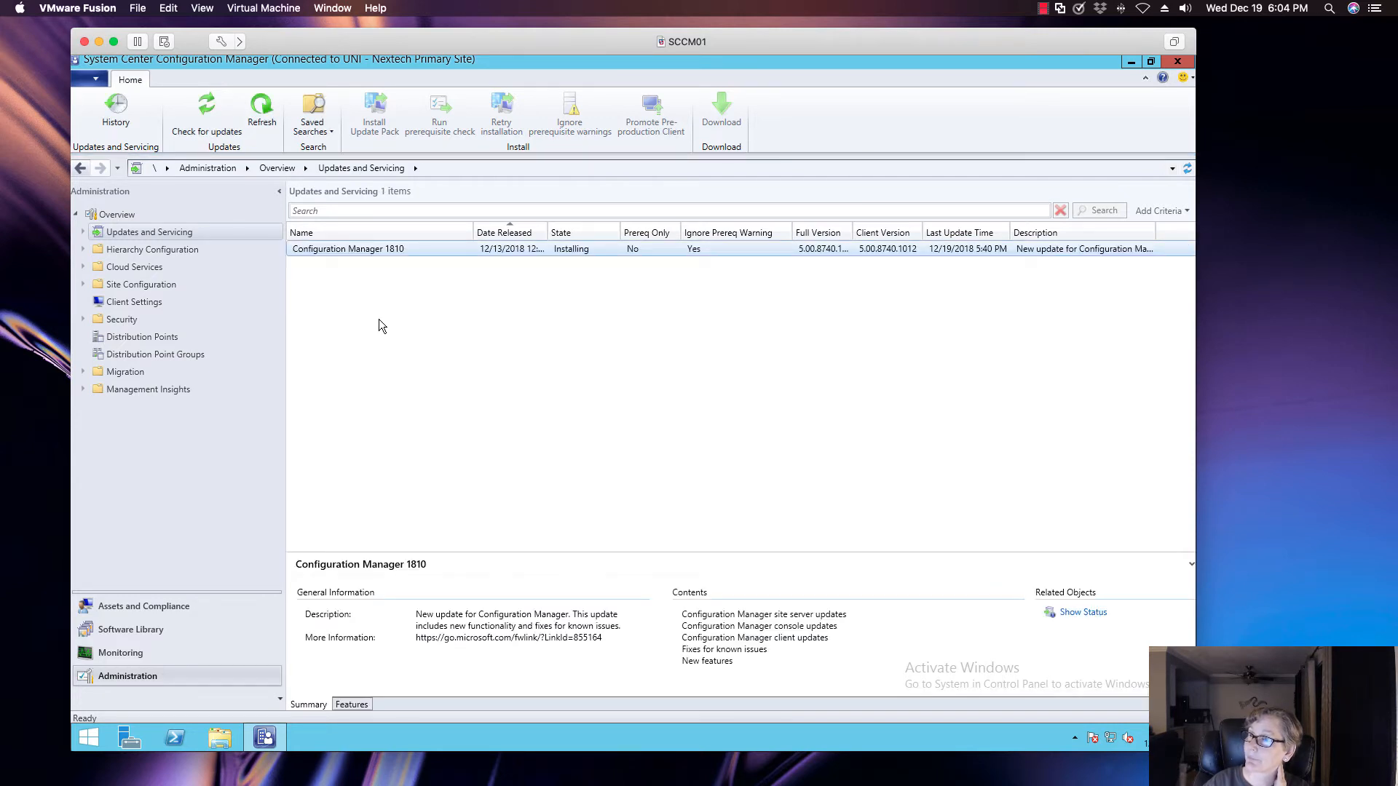
click(96, 78)
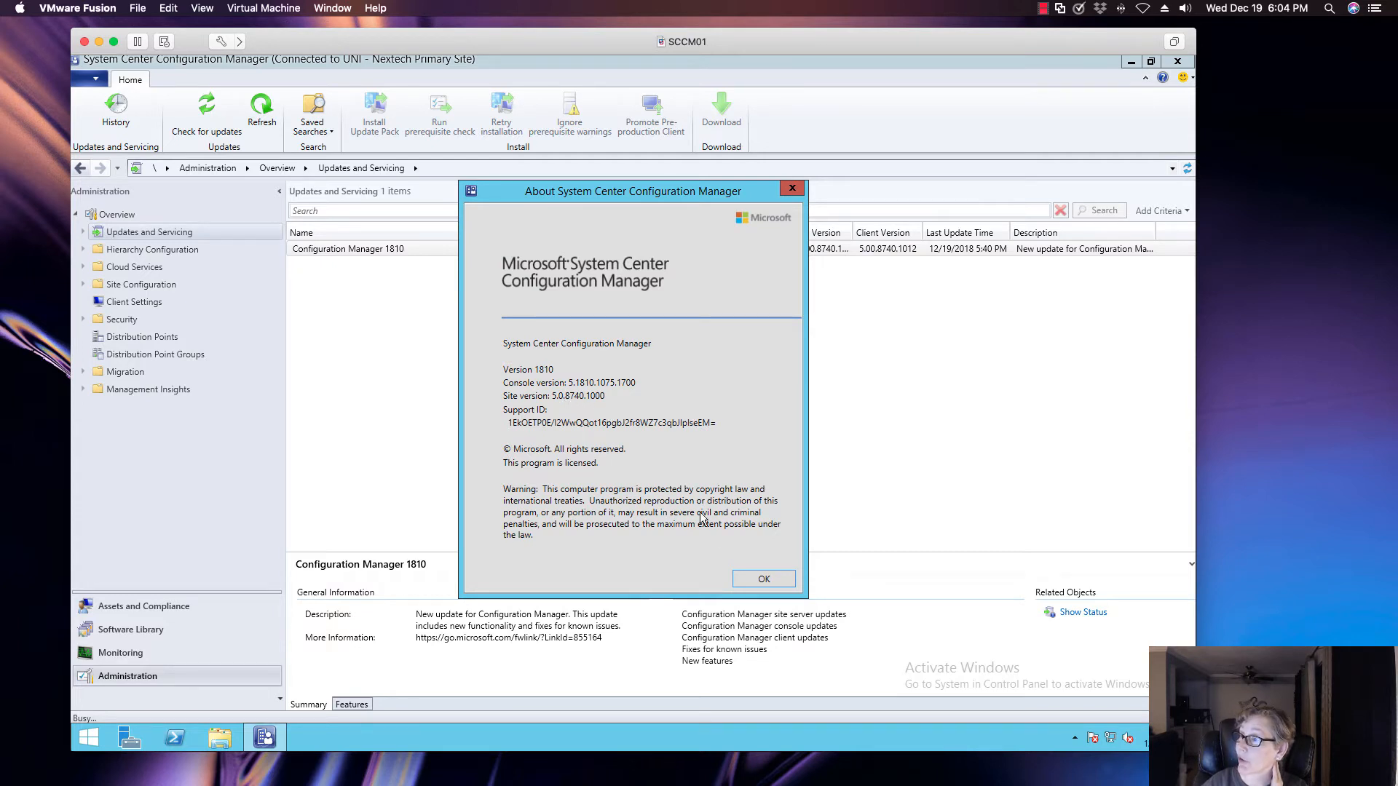
click(759, 578)
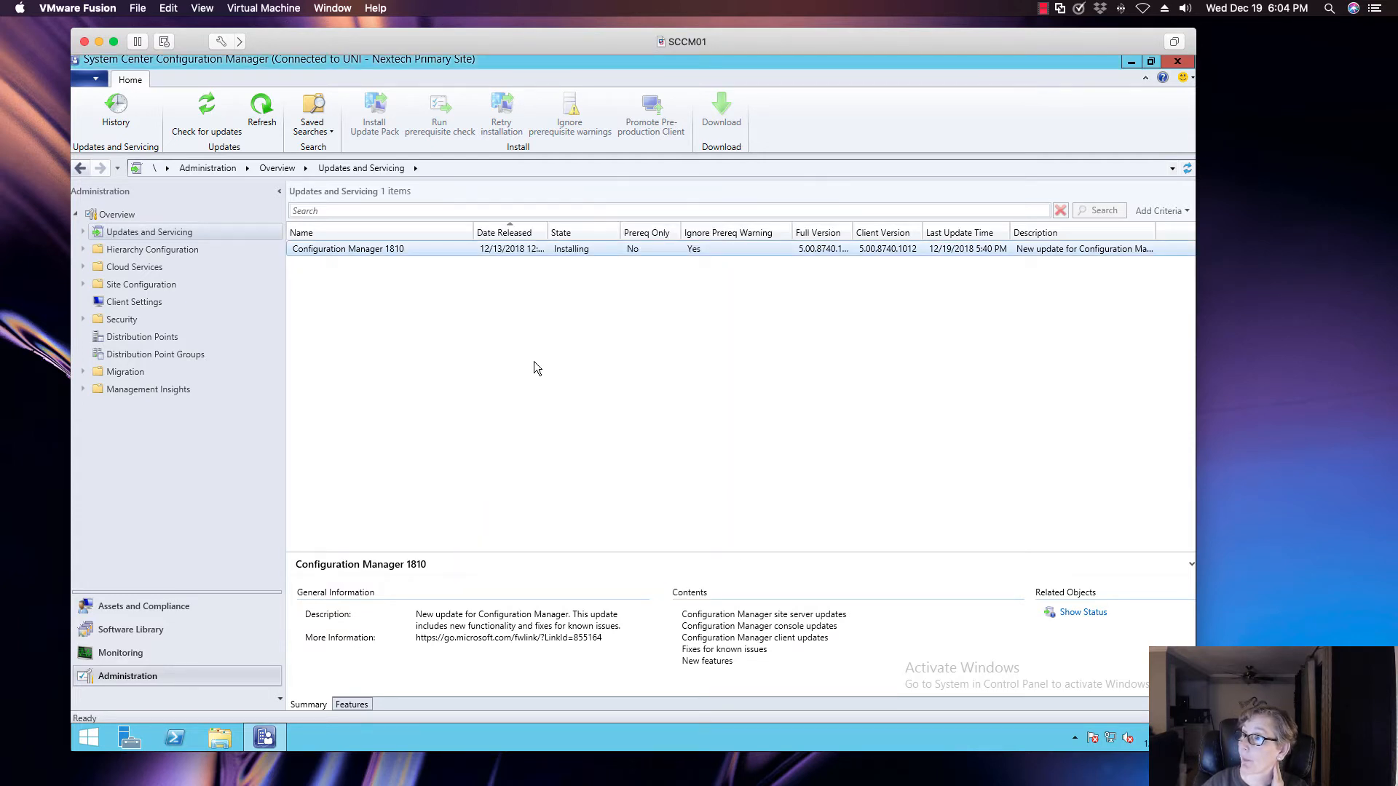
Refresh the update list again, select Configuration Manager 1810 to check its state, and recheck the version details in the About information
click(260, 113)
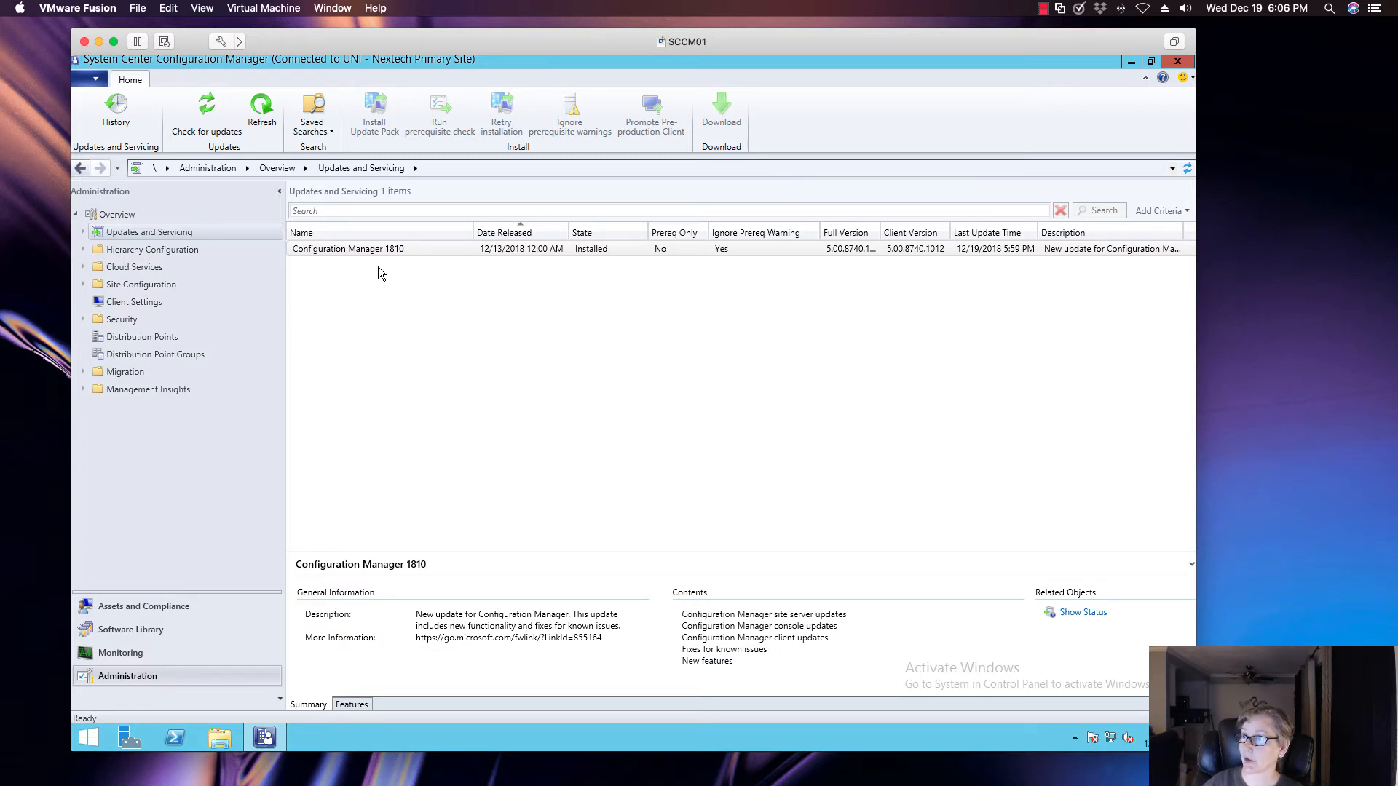
click(415, 255)
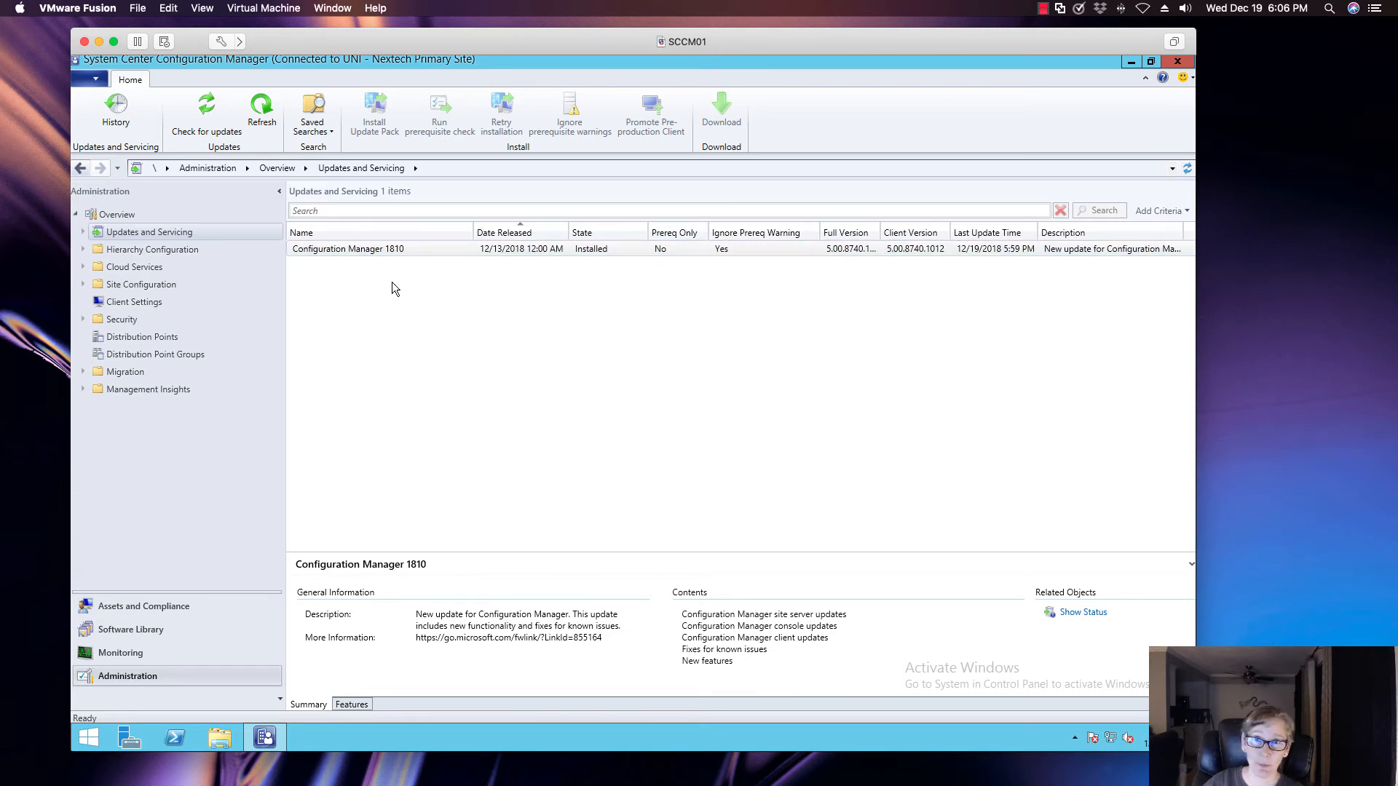
click(96, 78)
click(124, 206)
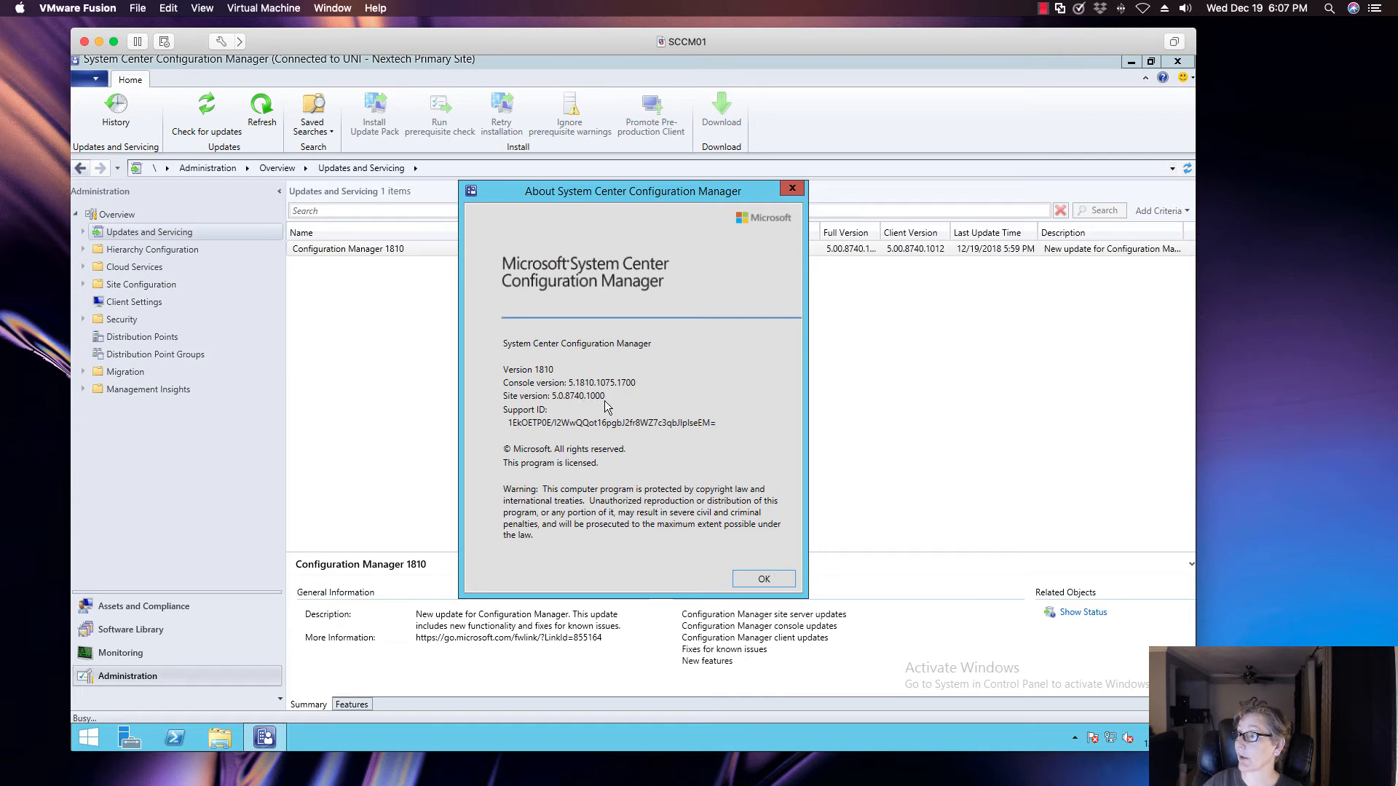
click(762, 582)
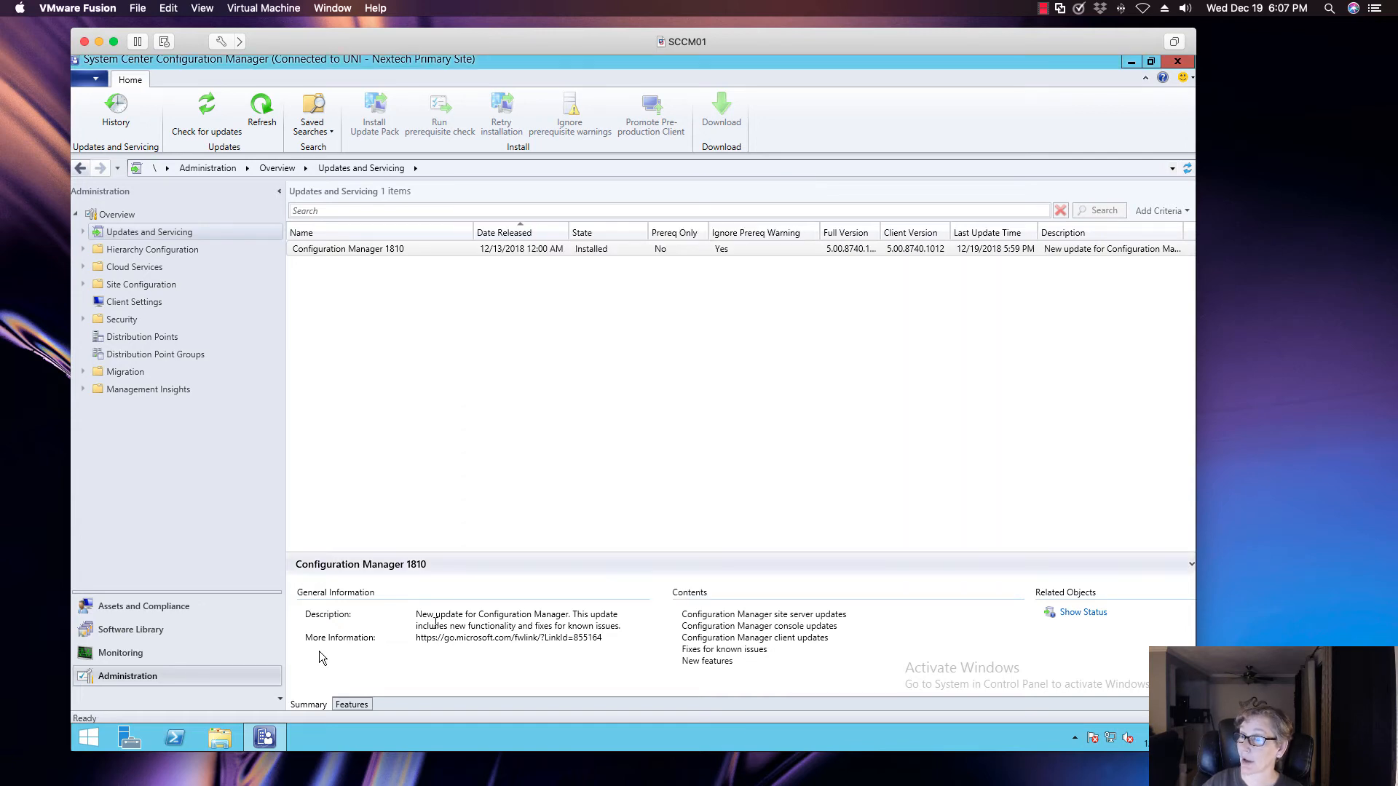
Show Devices in the Assets and Compliance workspace, add the Client Version column to the list, and widen it
click(203, 608)
click(155, 248)
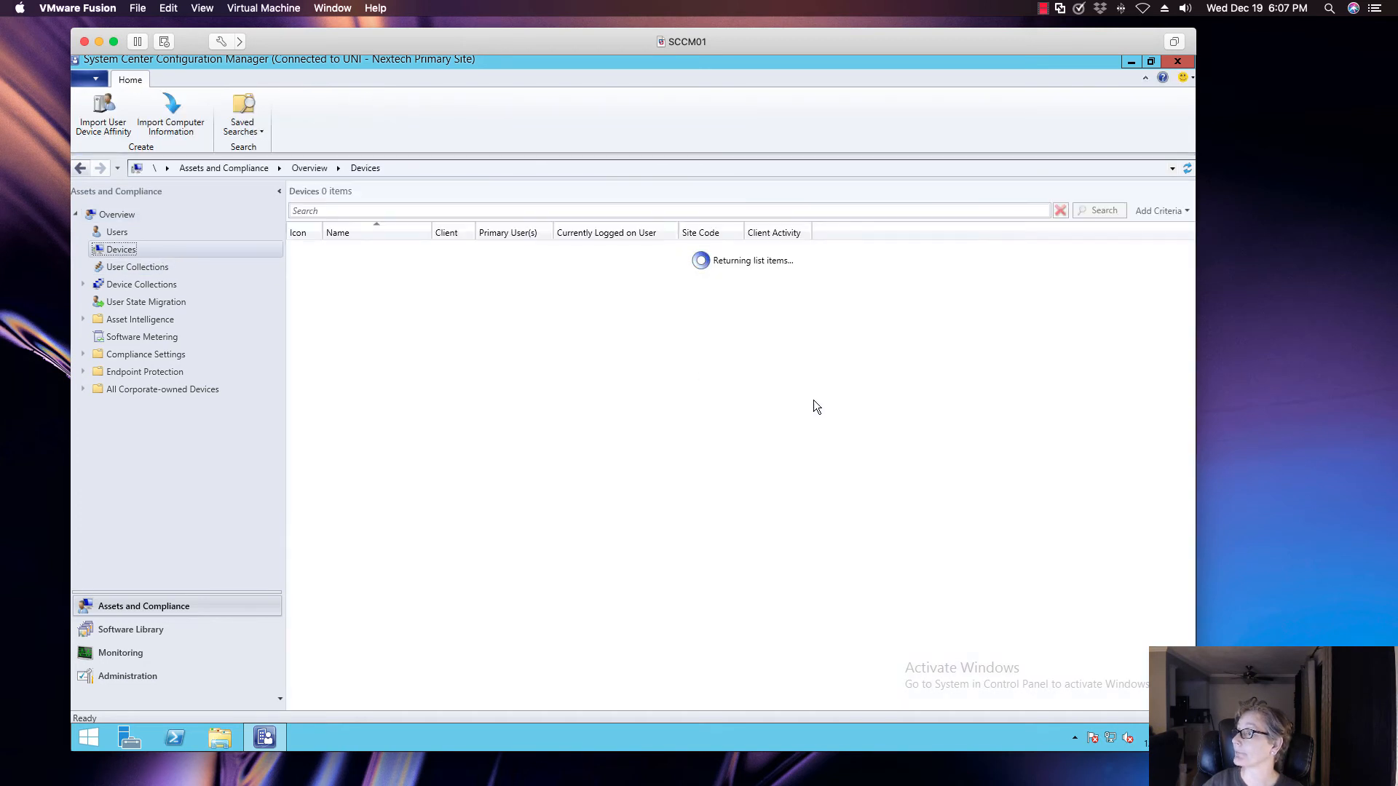
right_click(888, 231)
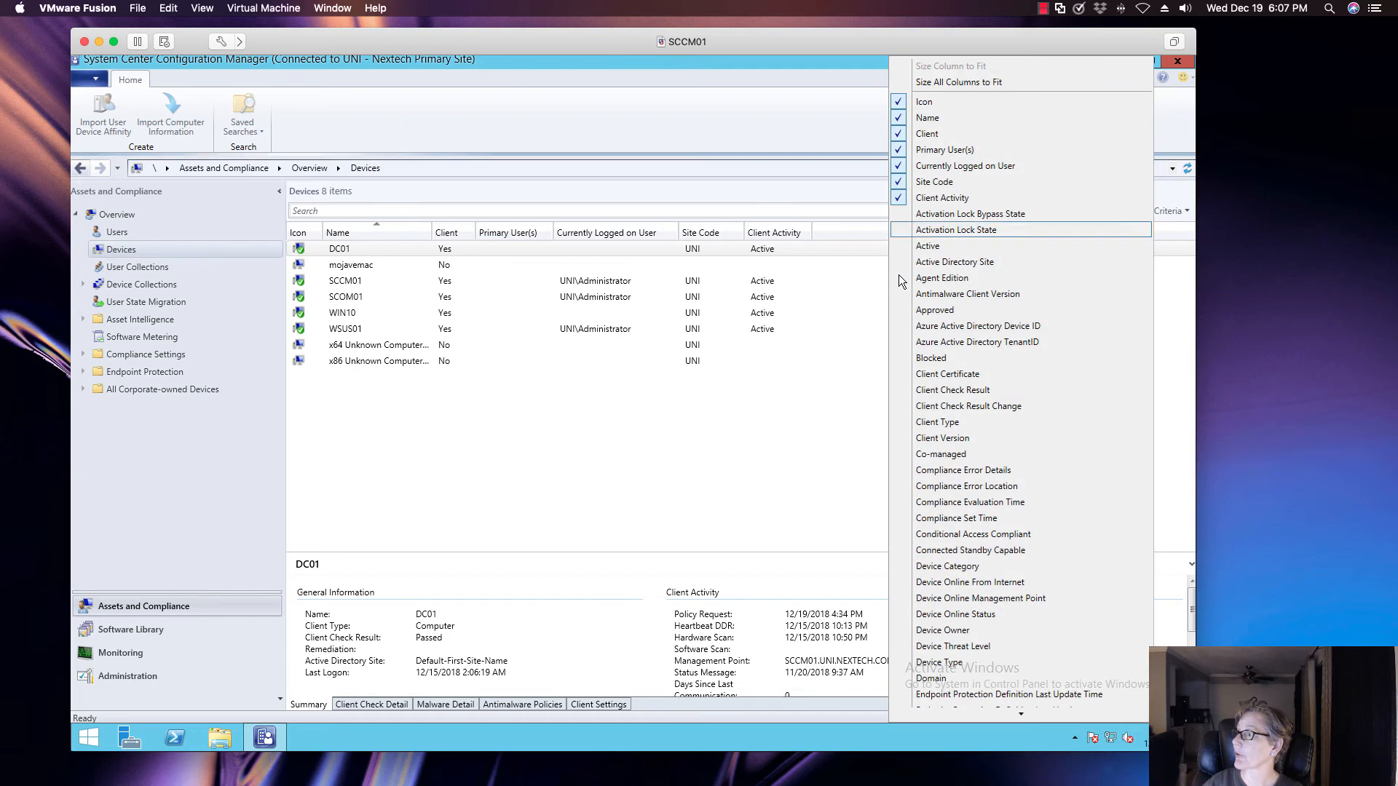
click(917, 437)
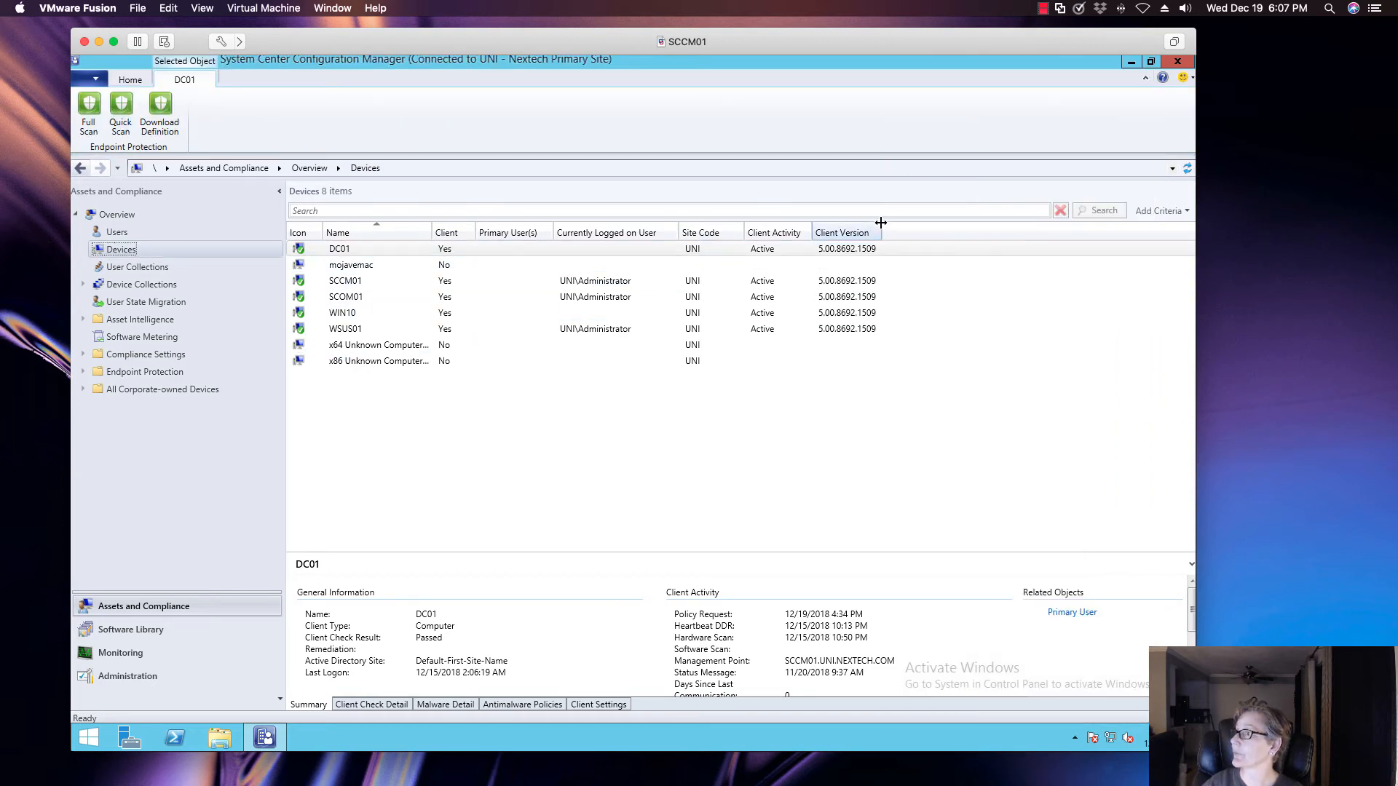
drag(881, 232, 945, 232)
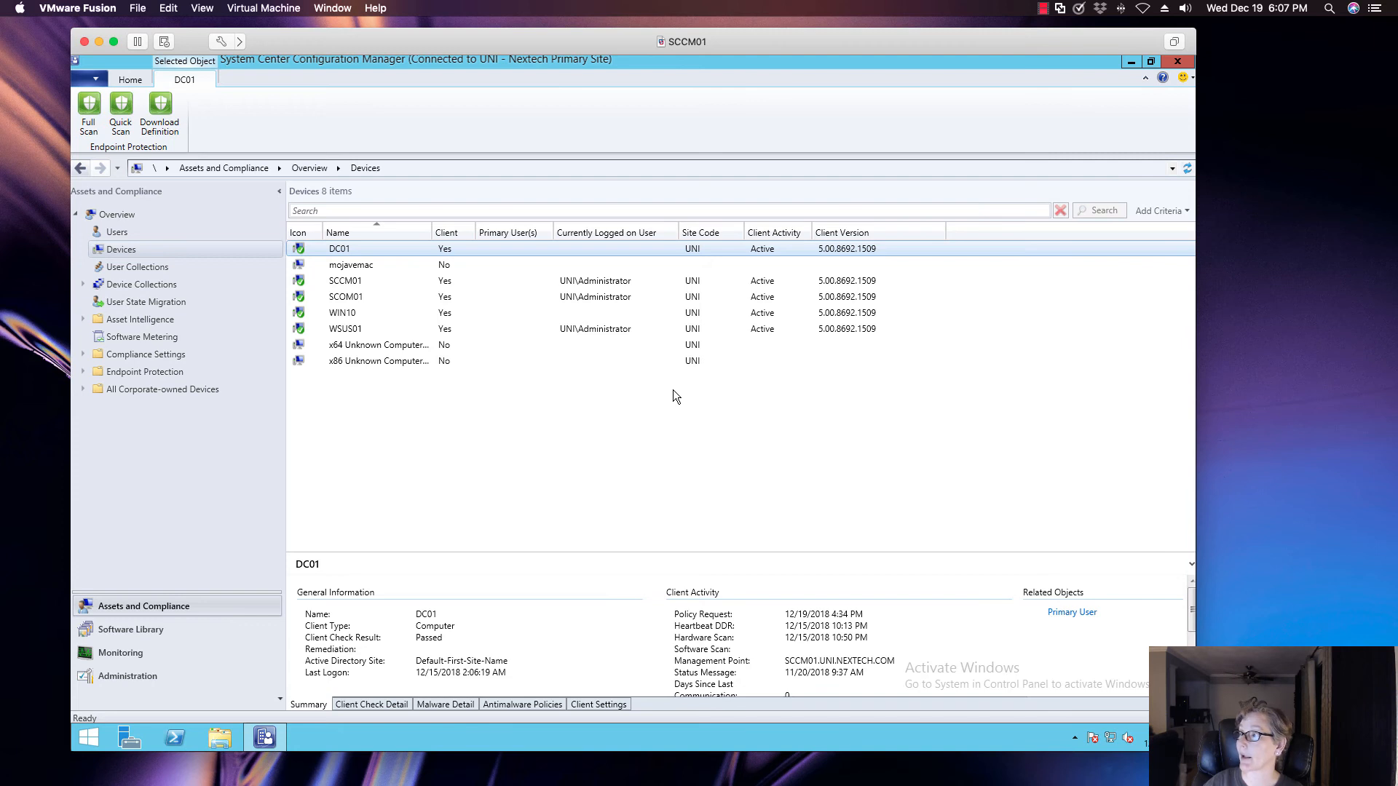
Bring up the general device commands and return to the Administration workspace
click(134, 80)
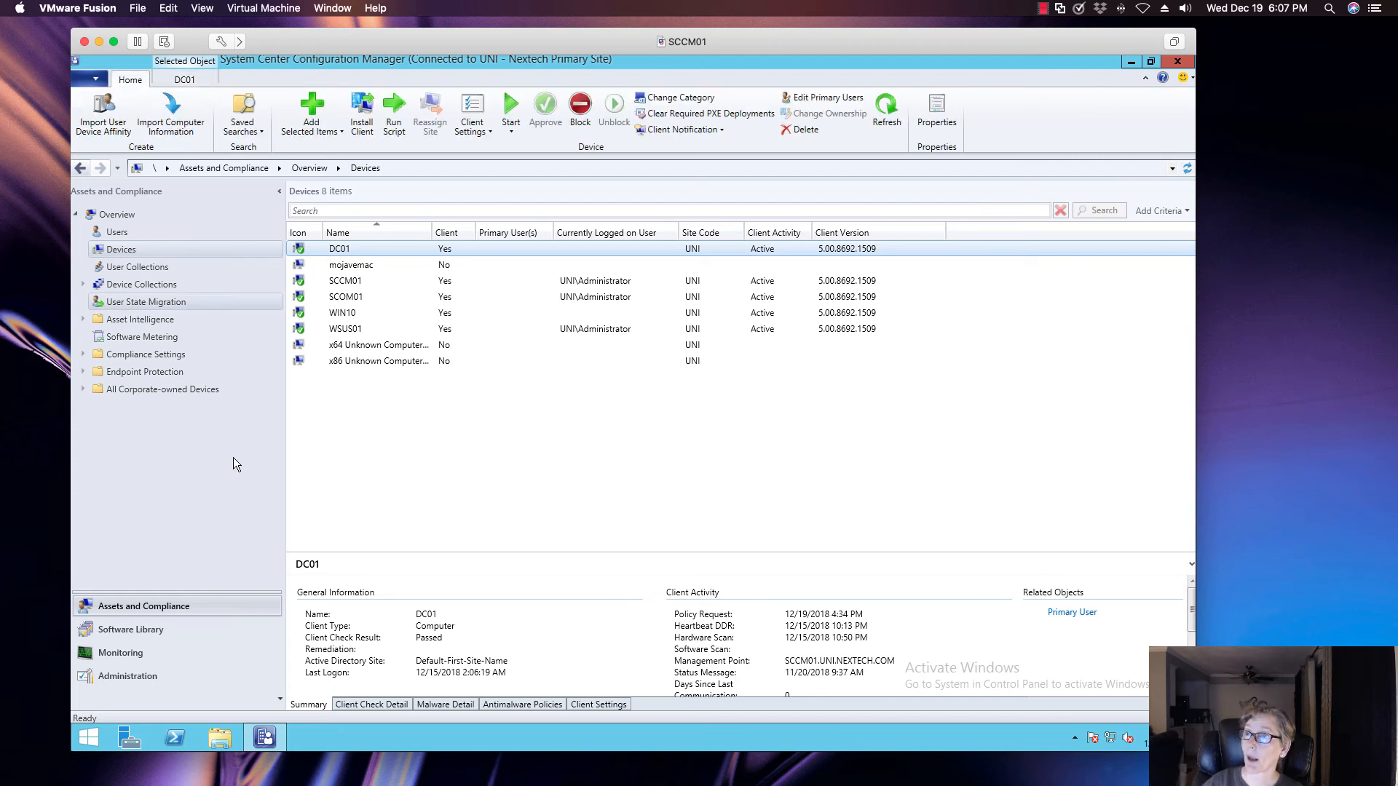
click(166, 674)
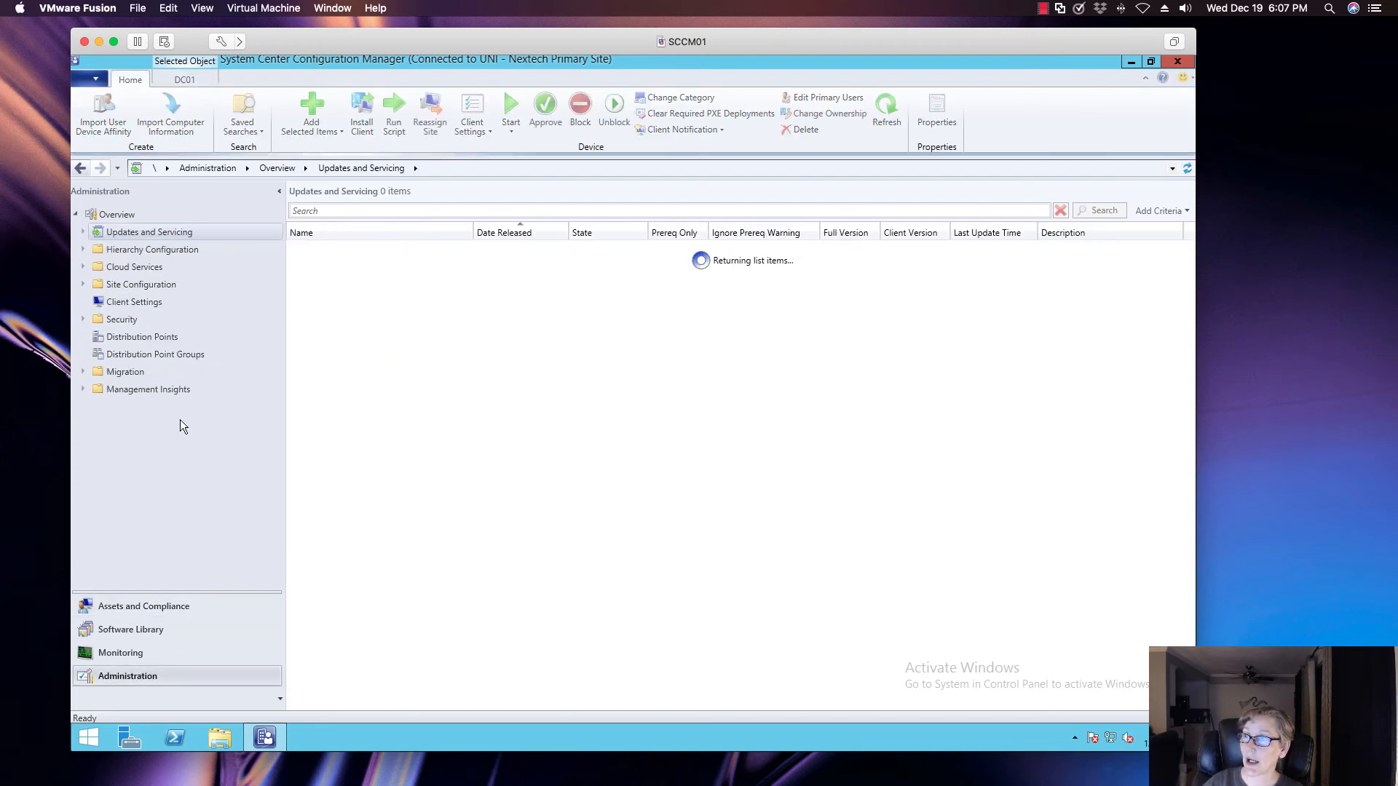